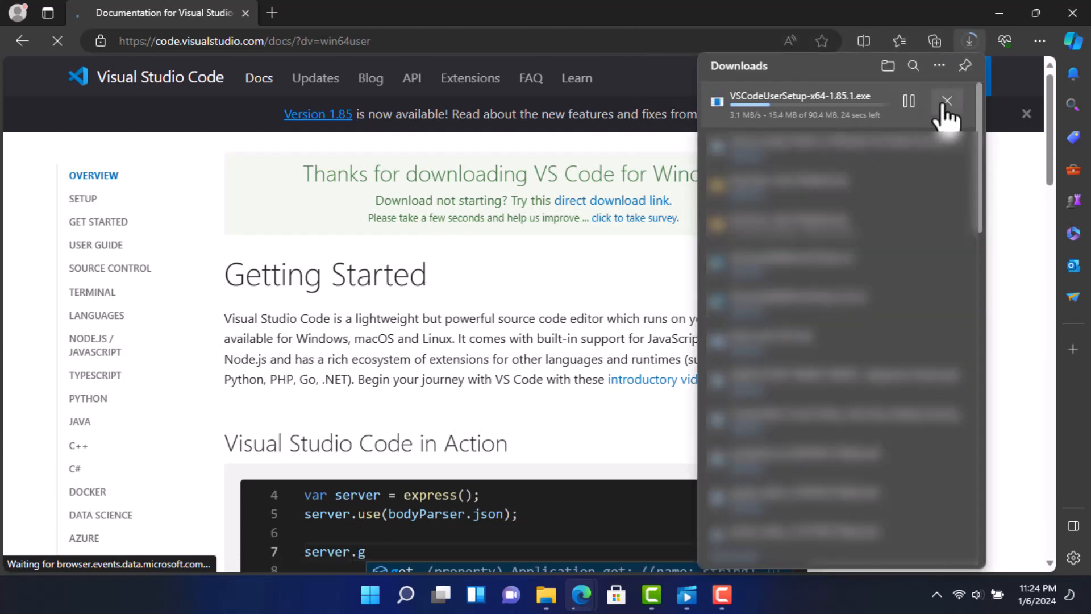
# Cancel the VSCodeUserSetup-x64-1.85.1.exe download, switch to File Explorer, and run VSCodeUserSetup-x64-1.80.1 from the Setup Files folder.
pyautogui.click(947, 104)
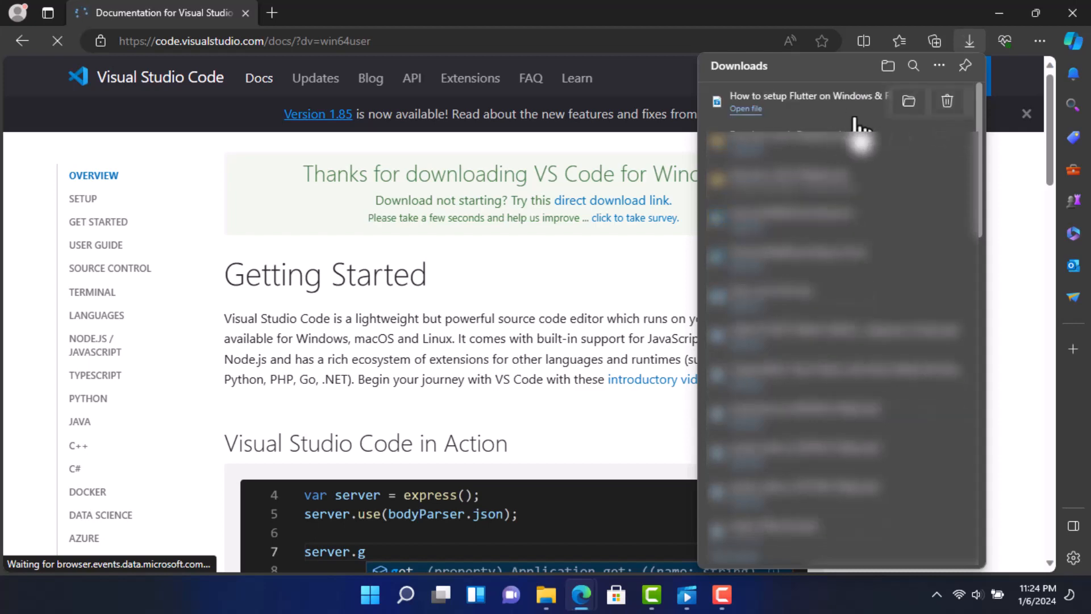
pyautogui.click(546, 598)
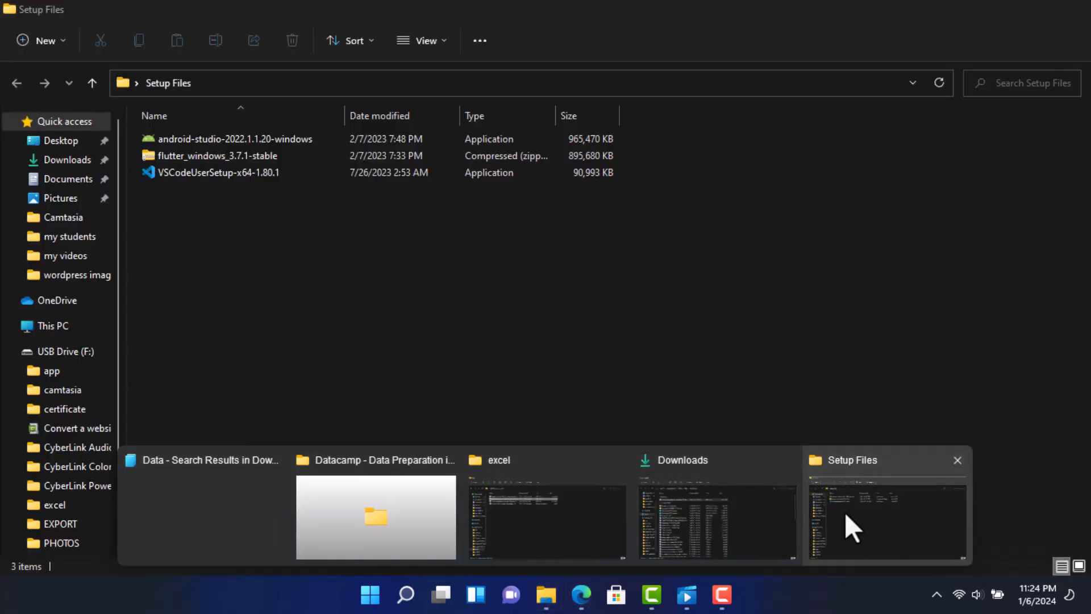
pyautogui.click(845, 513)
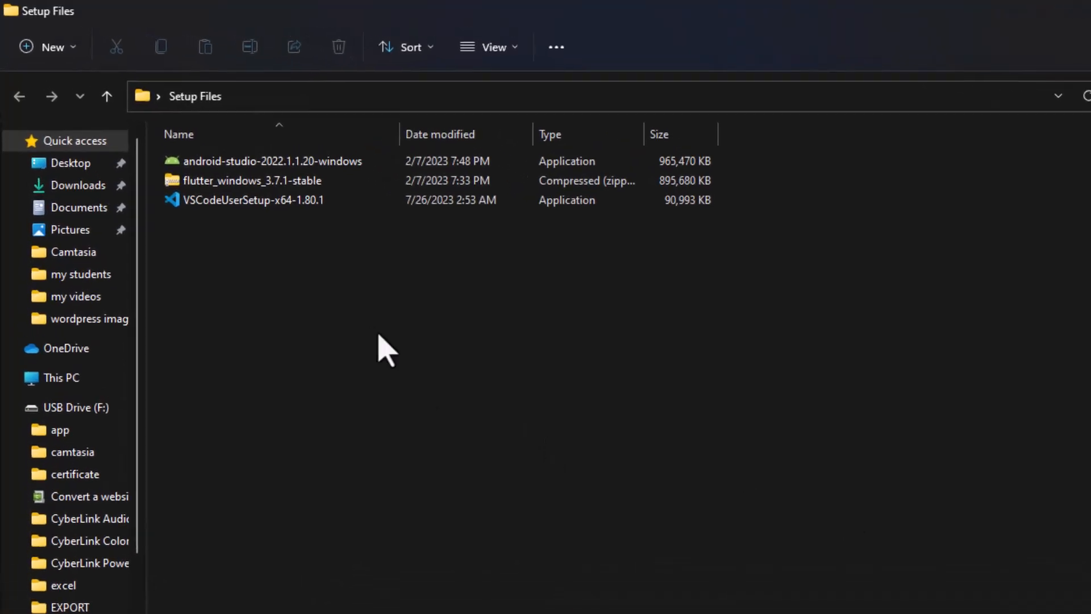
pyautogui.click(269, 174)
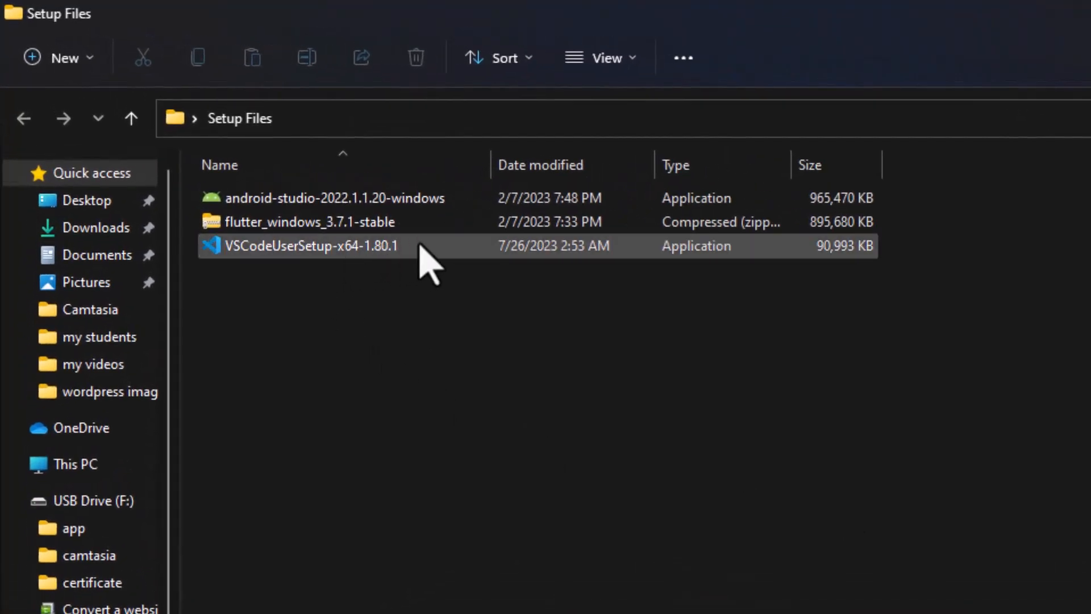
pyautogui.click(421, 245)
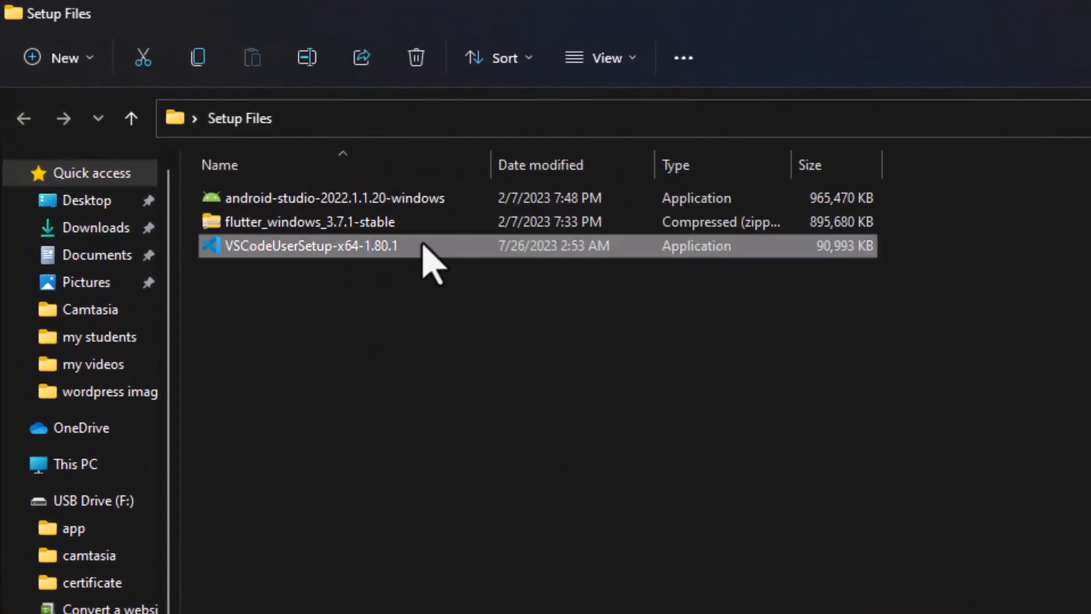
pyautogui.doubleClick(422, 245)
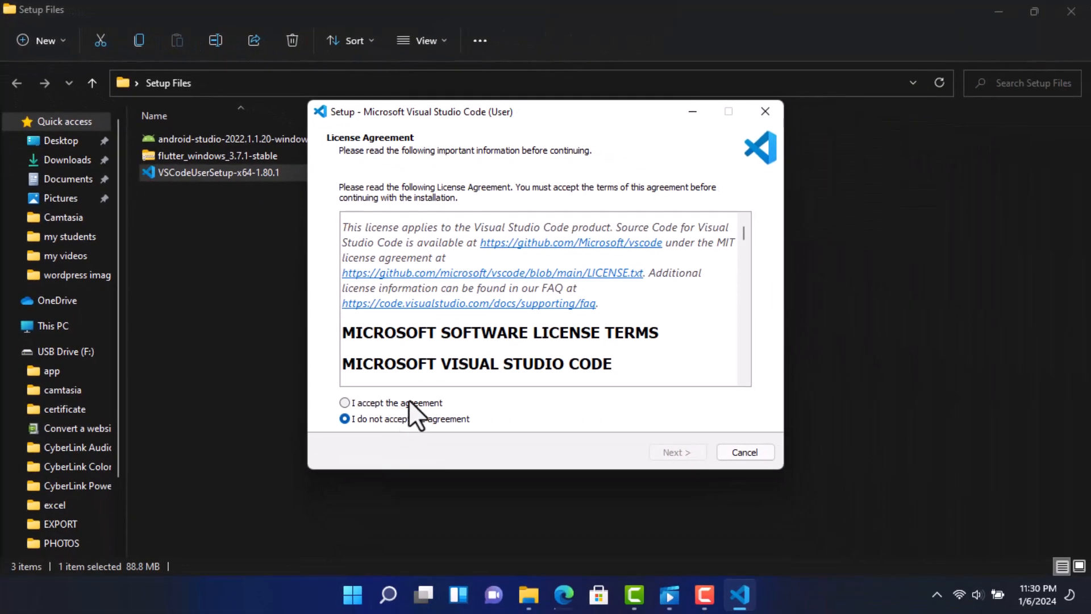
# Accept the Visual Studio Code license agreement and continue with all additional tasks enabled, including the desktop icon.
pyautogui.click(525, 516)
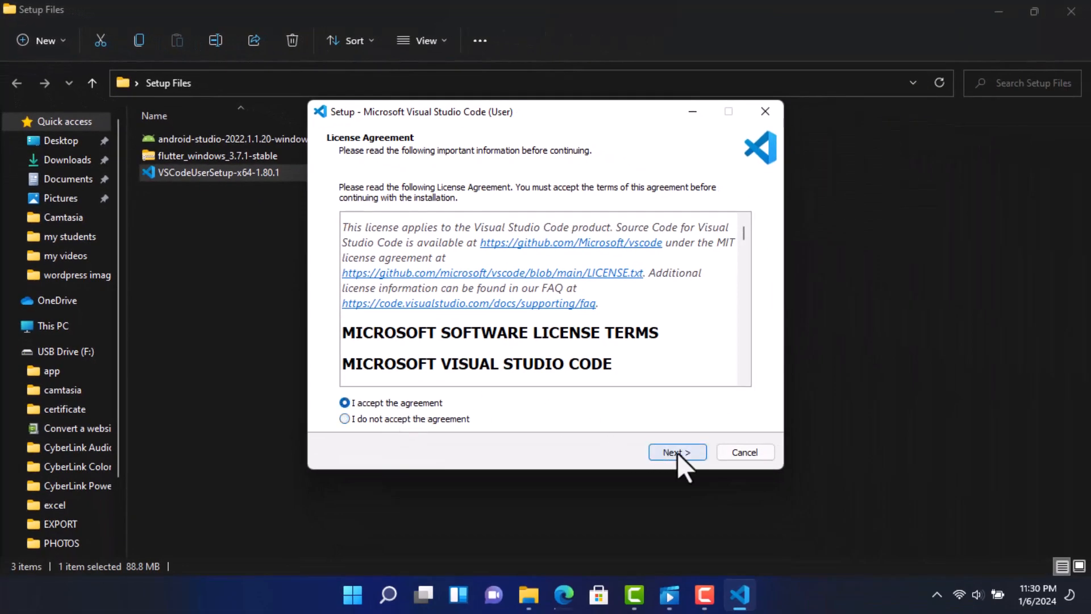
pyautogui.click(677, 453)
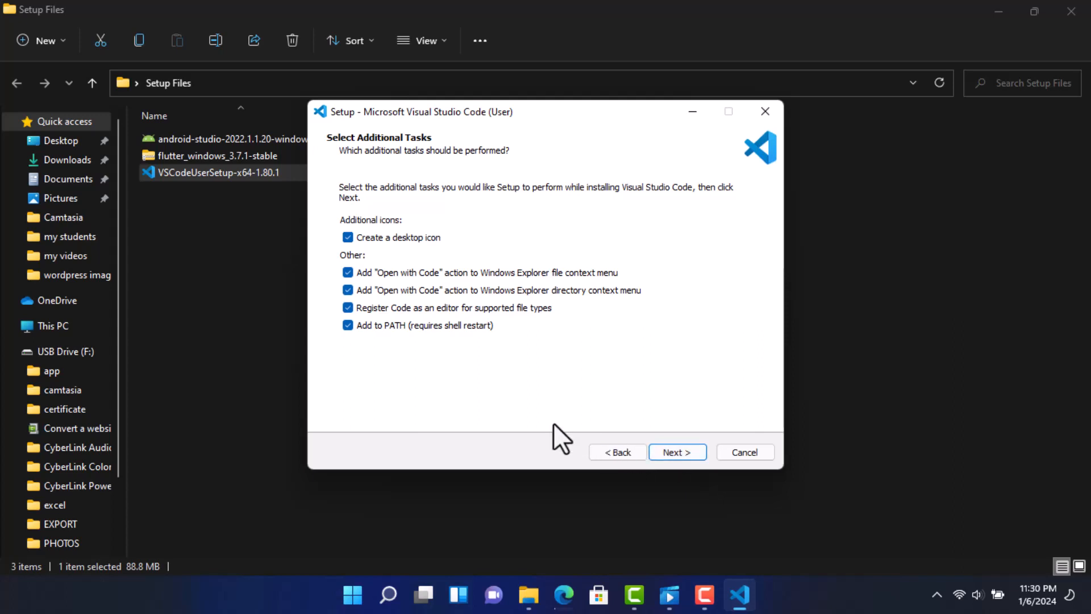
pyautogui.click(678, 455)
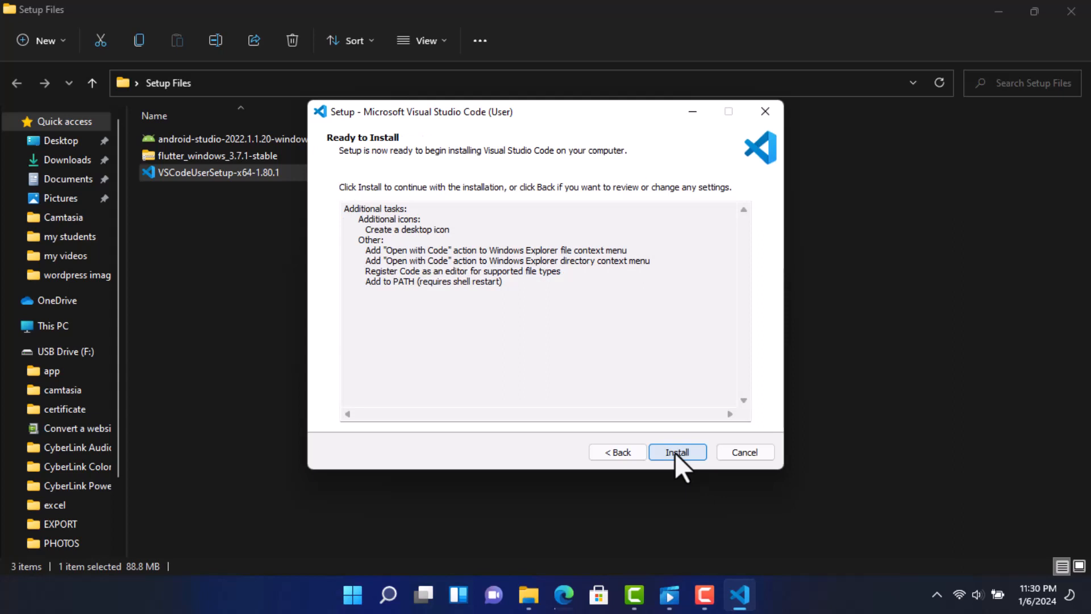
# Install Visual Studio Code and finish the setup wizard without launching the program.
pyautogui.click(677, 453)
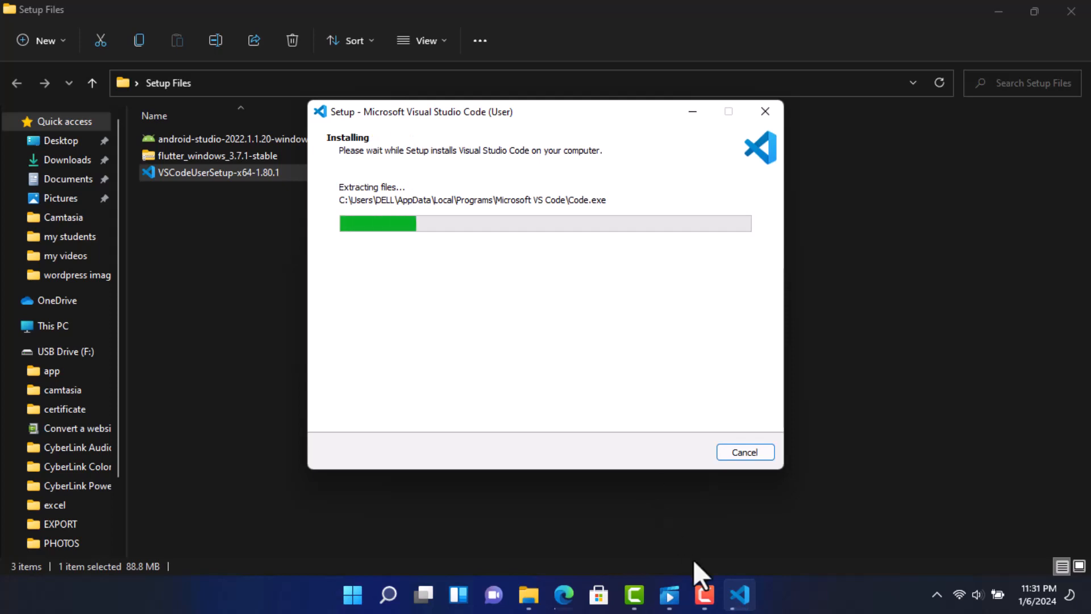
pyautogui.click(700, 598)
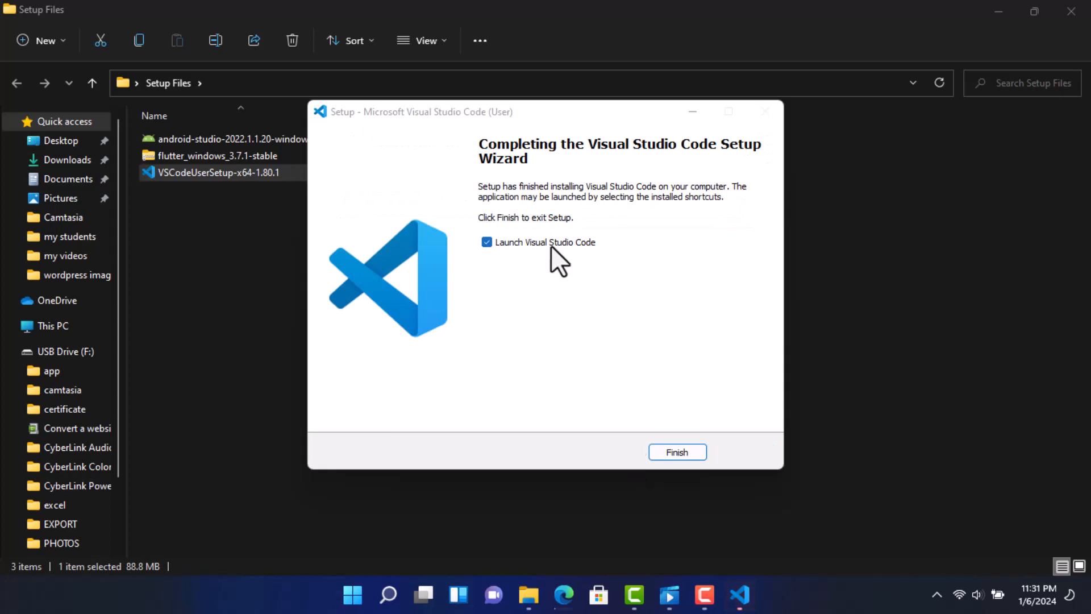
pyautogui.click(551, 245)
pyautogui.click(672, 451)
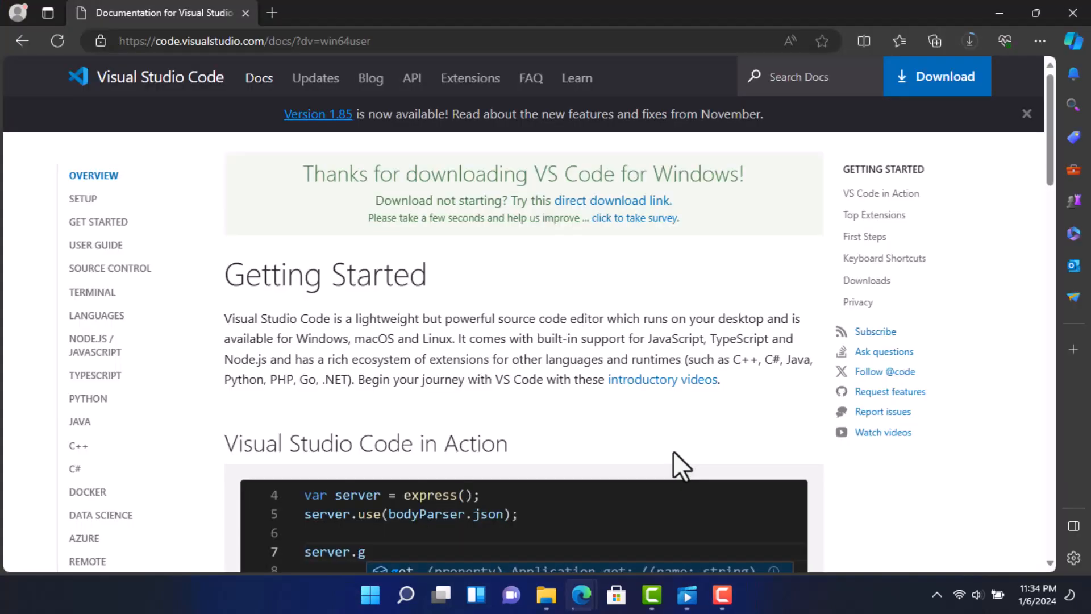
# Switch to the browser, open flutter.dev in a new tab, and accept the site's cookie notice.
pyautogui.click(272, 13)
pyautogui.write('f')
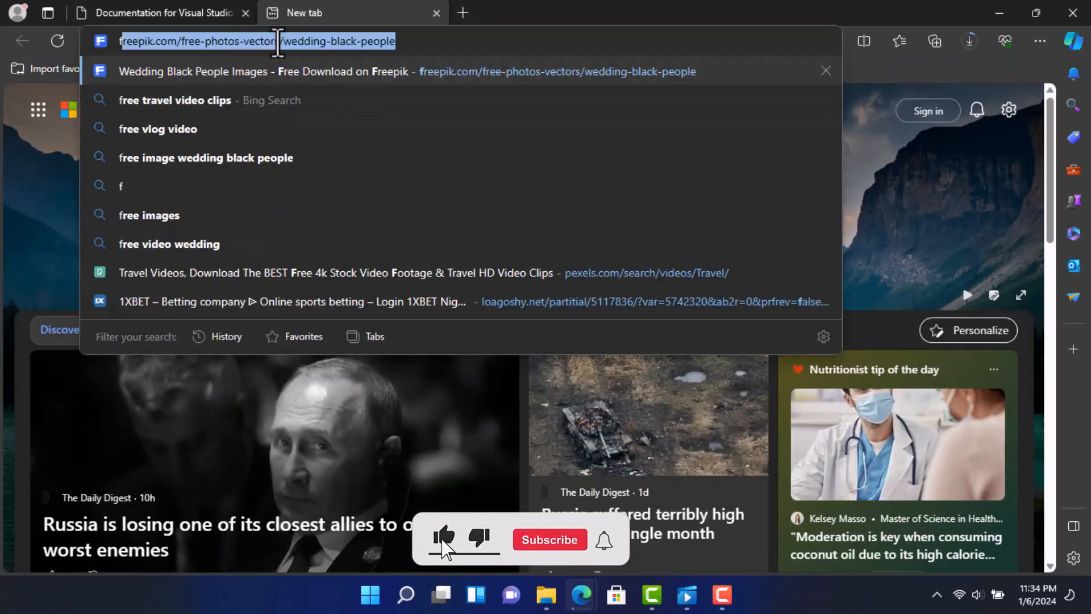
pyautogui.write('lutter')
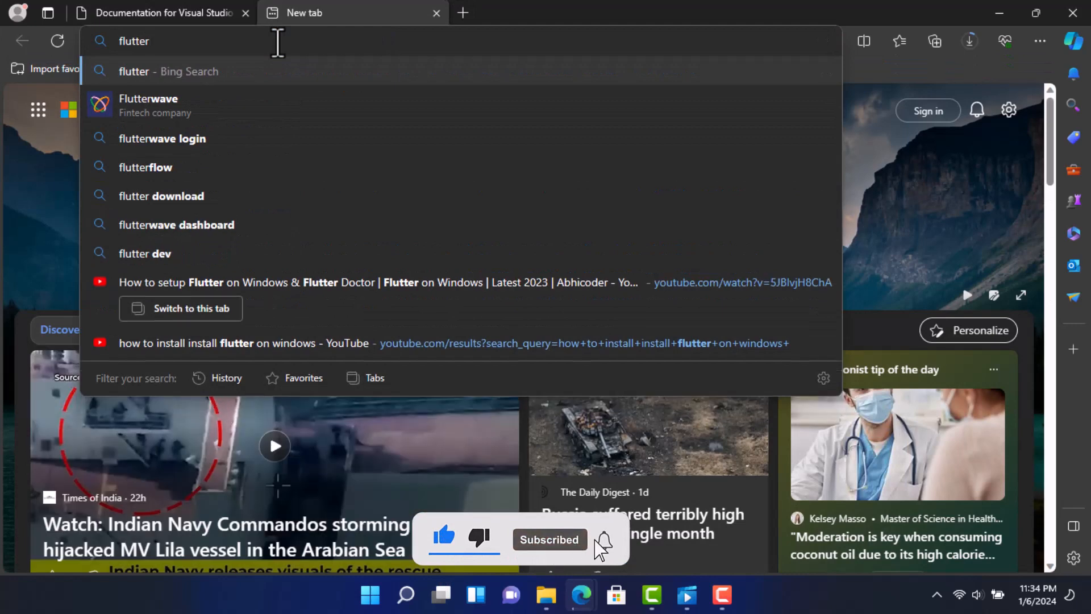
pyautogui.write('.dev')
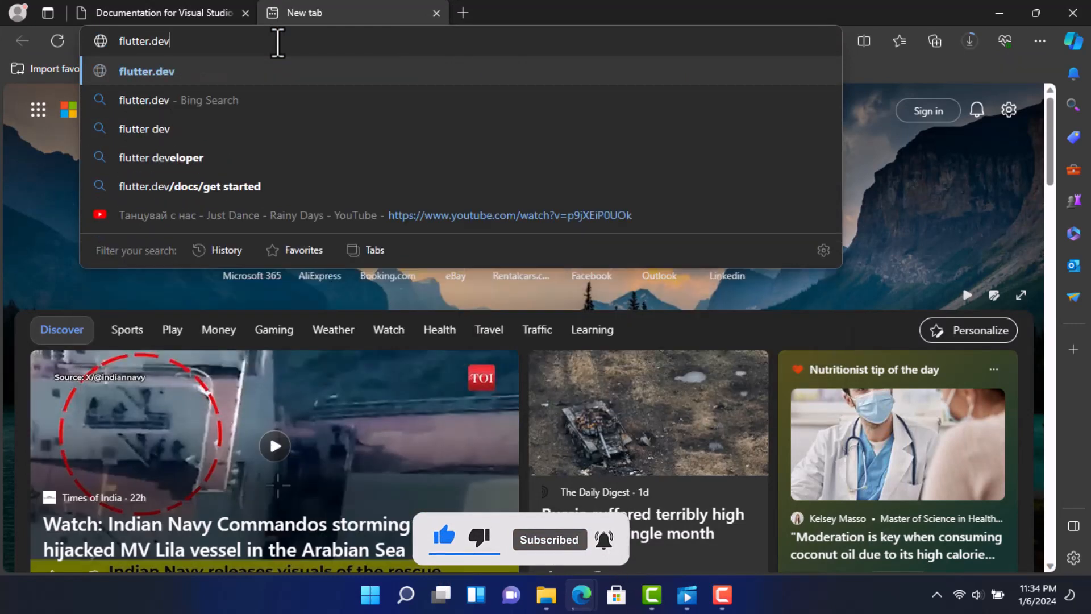
pyautogui.press('Return')
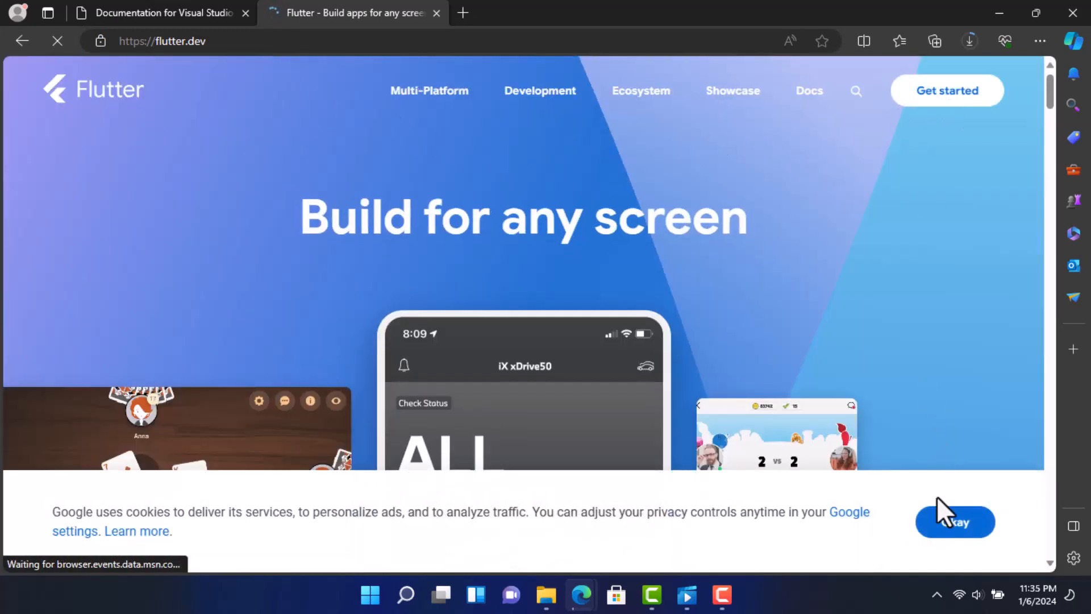
pyautogui.click(945, 526)
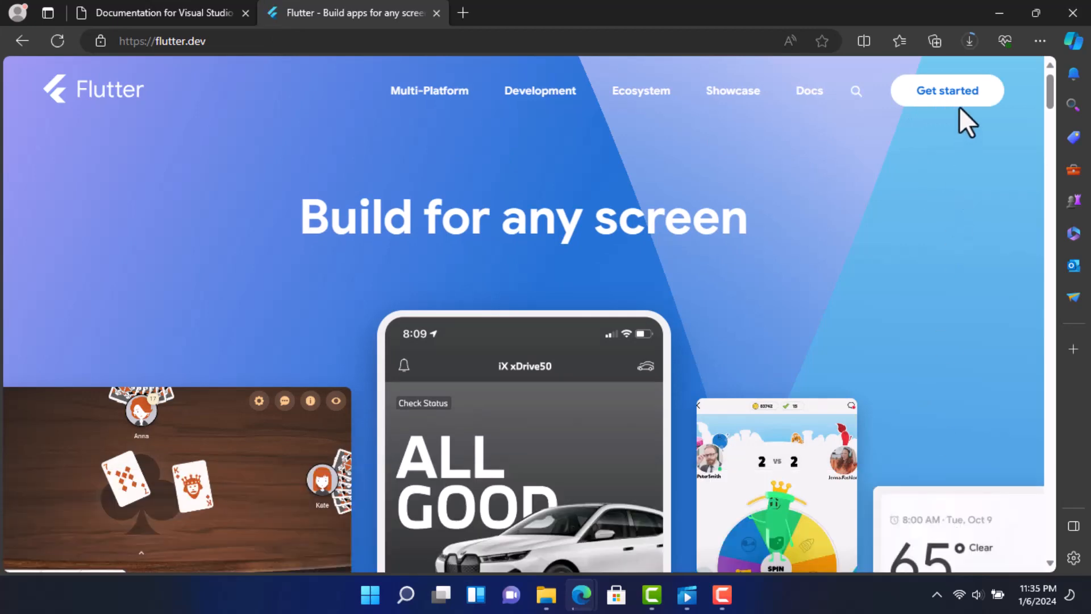
# Open Flutter's installation guide for the Windows development platform with Mobile as the first app type.
pyautogui.click(960, 82)
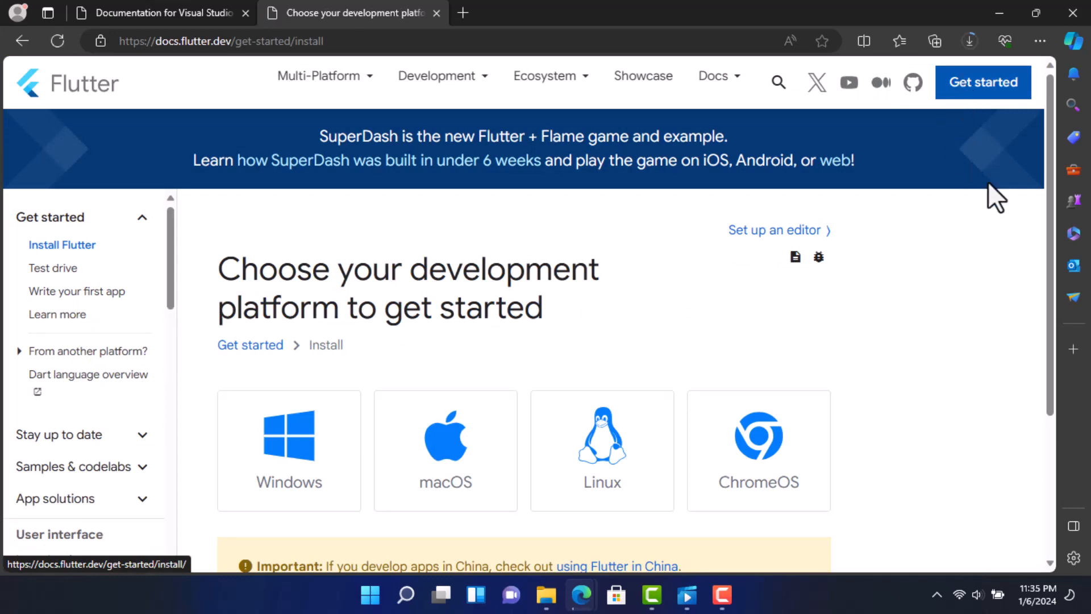
pyautogui.moveTo(1050, 155); pyautogui.dragTo(1052, 243)
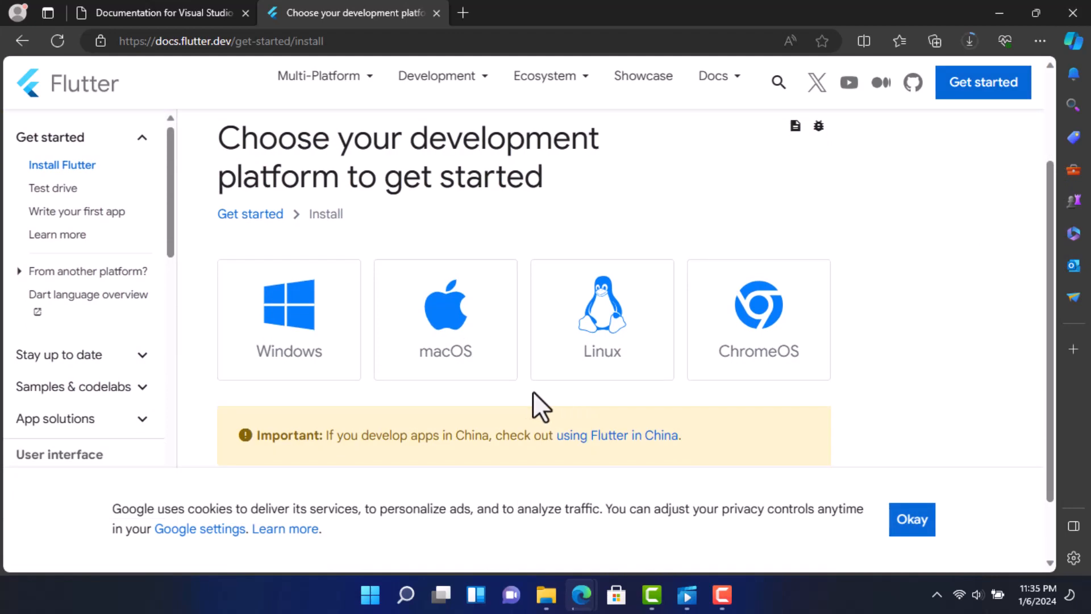
pyautogui.click(336, 338)
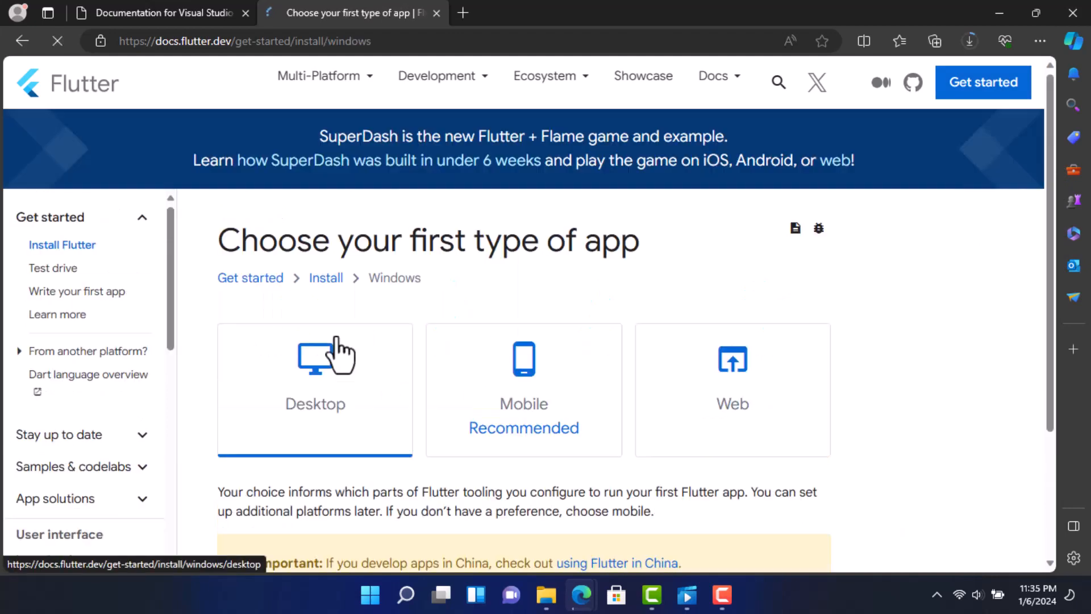
pyautogui.moveTo(1050, 241); pyautogui.dragTo(1056, 272)
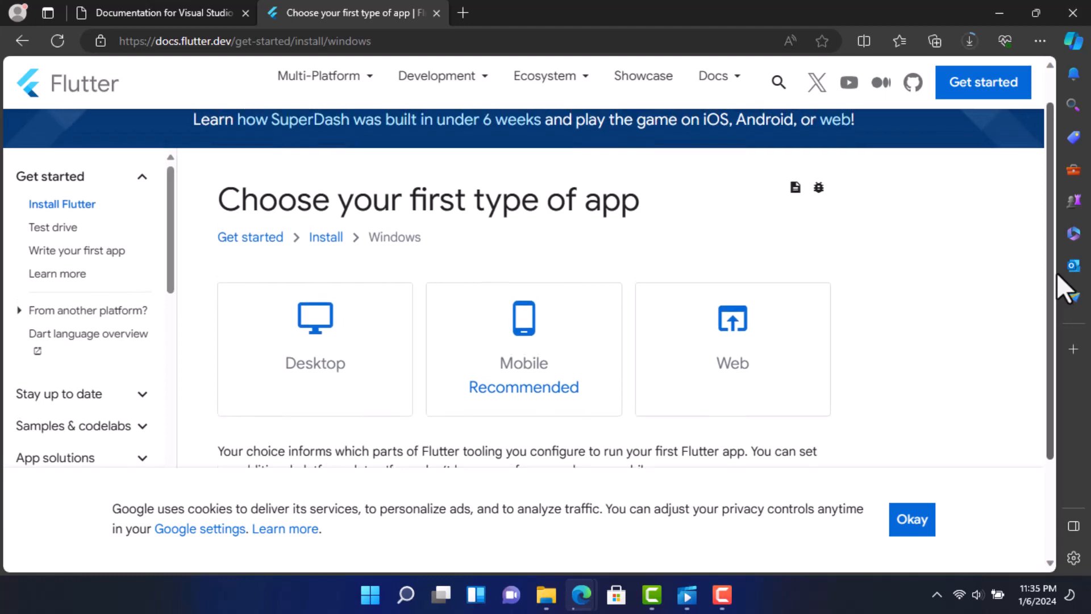
pyautogui.click(537, 364)
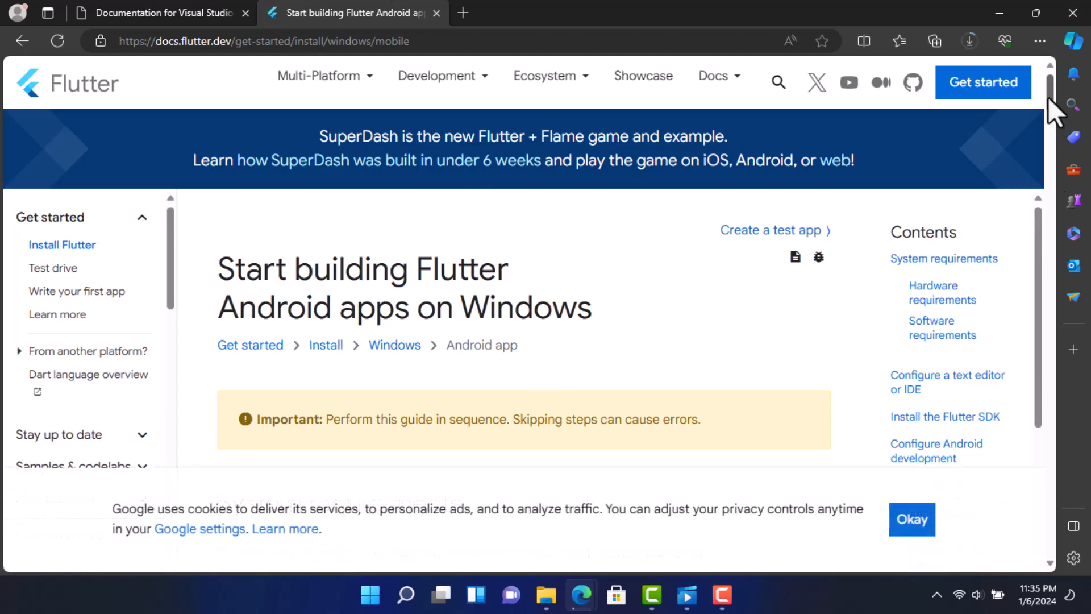
# Start the flutter_windows_3.16.5-stable.zip download from the guide's Download and install instructions, and cancel it.
pyautogui.moveTo(1047, 97); pyautogui.dragTo(1047, 206)
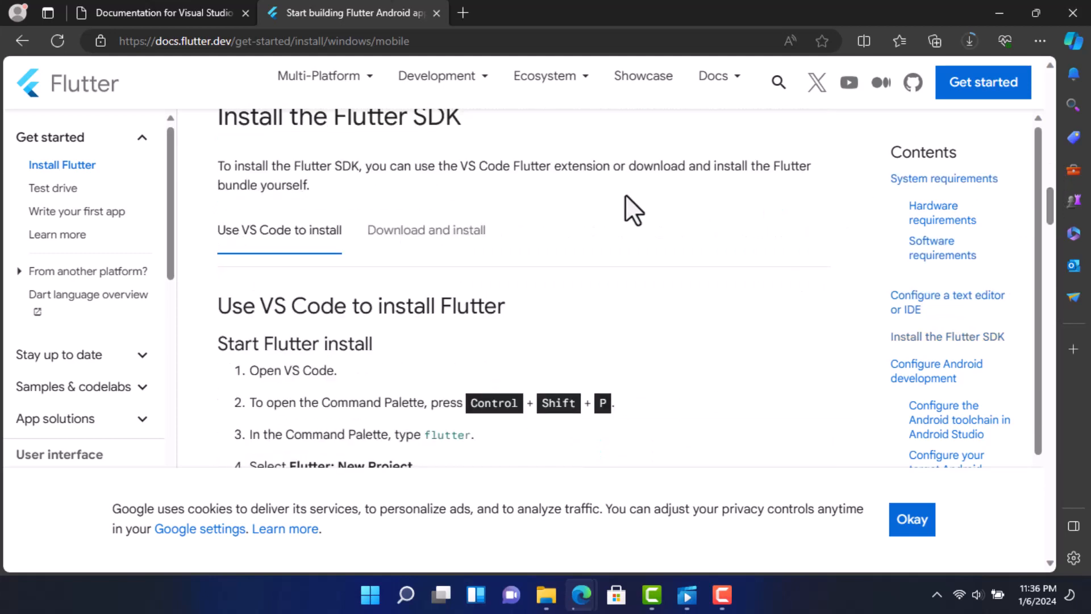
pyautogui.click(426, 254)
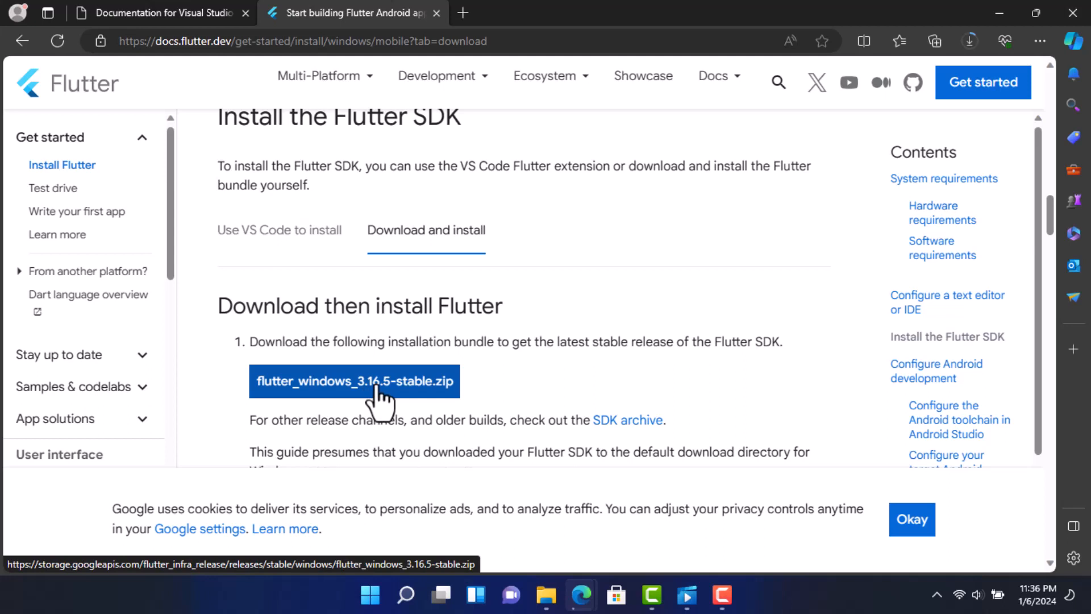
pyautogui.click(364, 392)
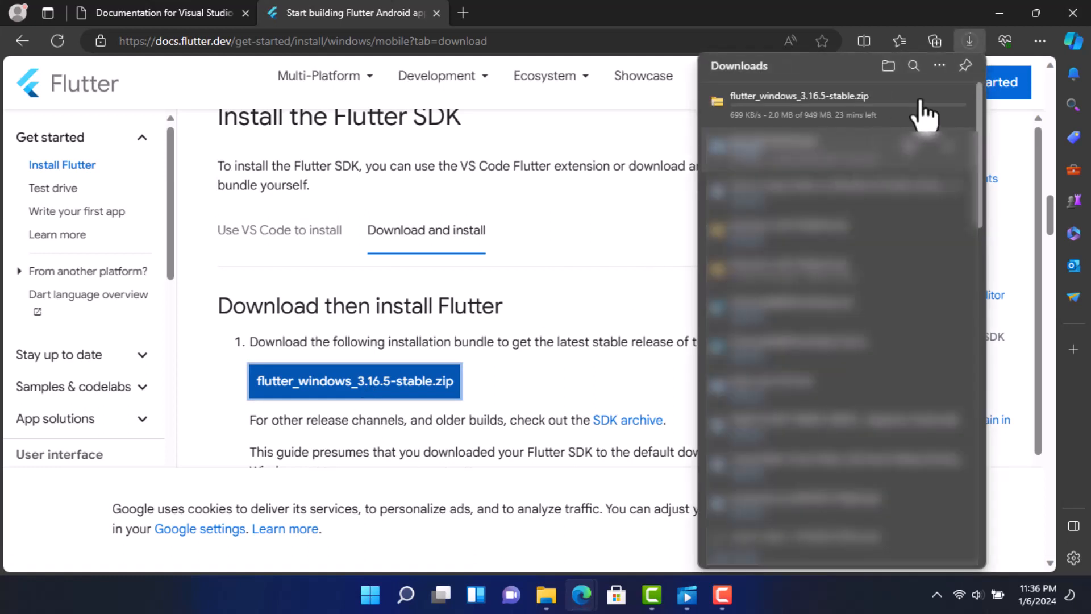
pyautogui.moveTo(980, 114)
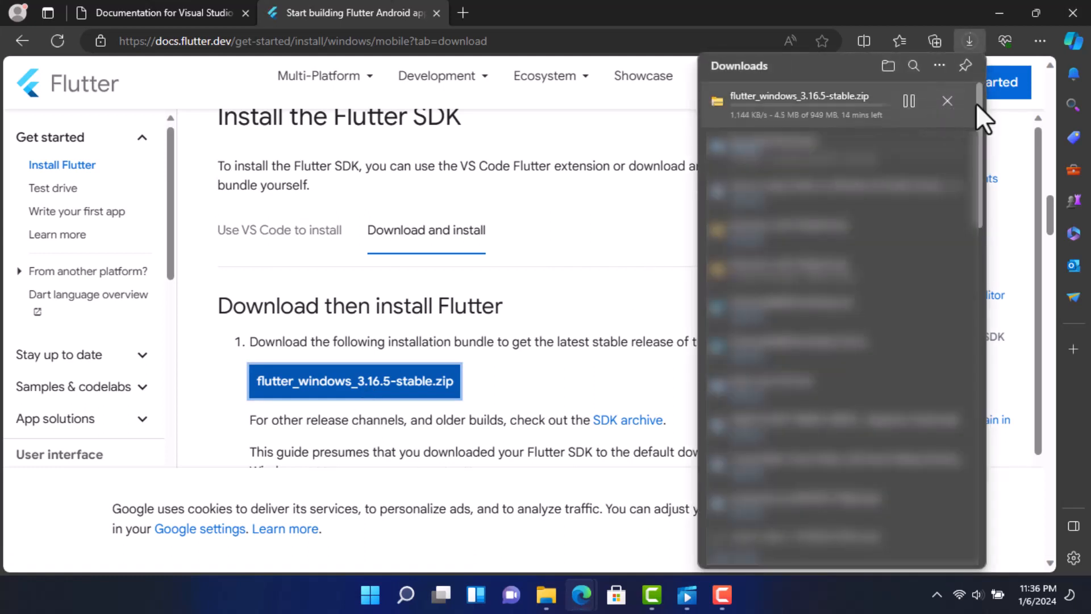
pyautogui.click(948, 103)
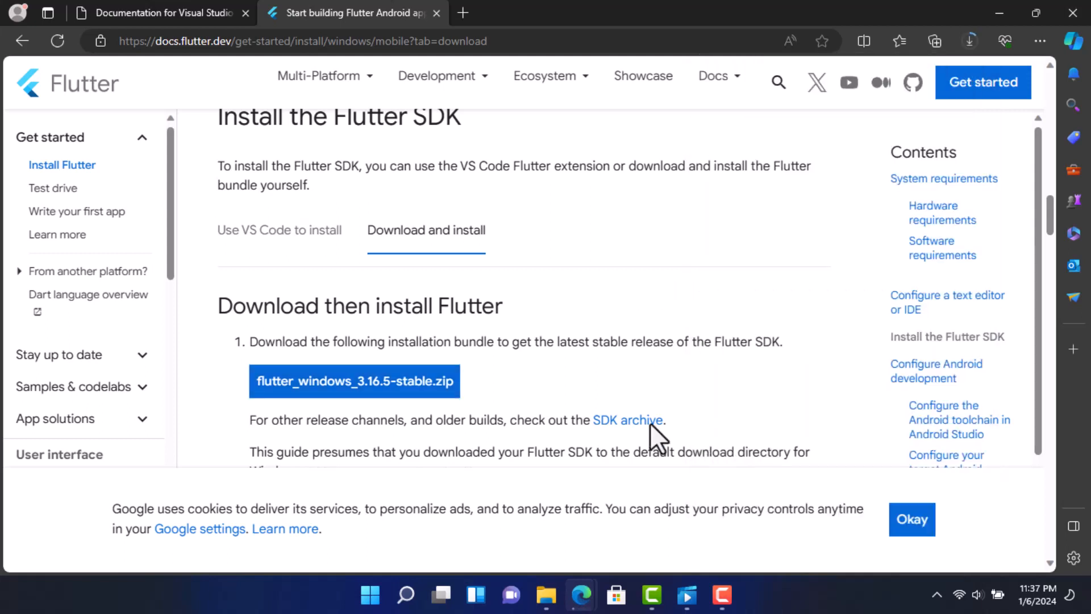
# Switch to File Explorer, select the flutter_windows_3.7.1-stable archive in Setup Files, and create a folder named src on Local Disk (C:).
pyautogui.click(546, 594)
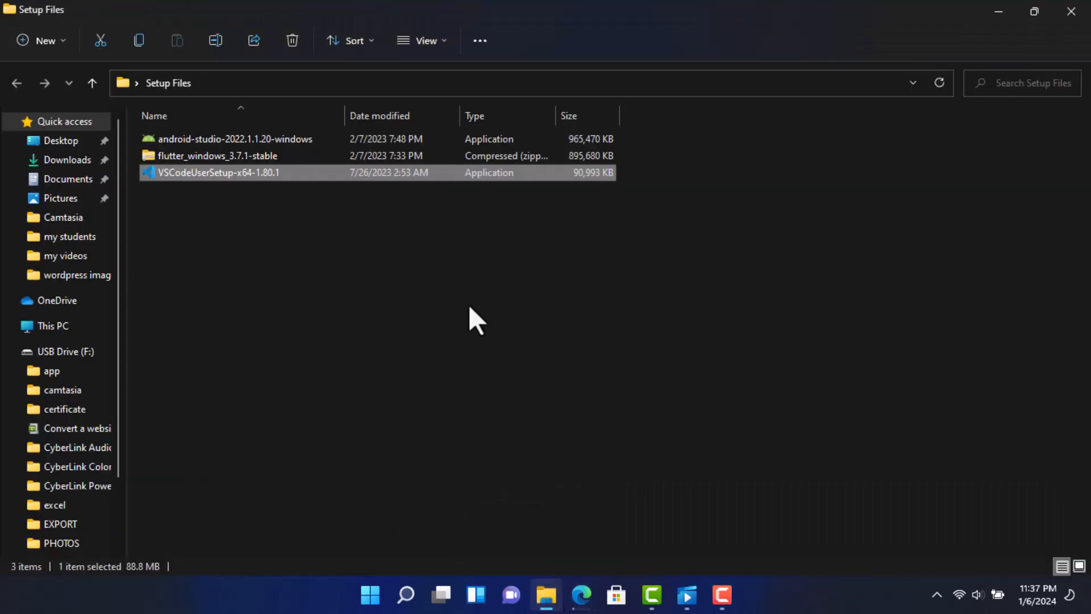
pyautogui.click(348, 155)
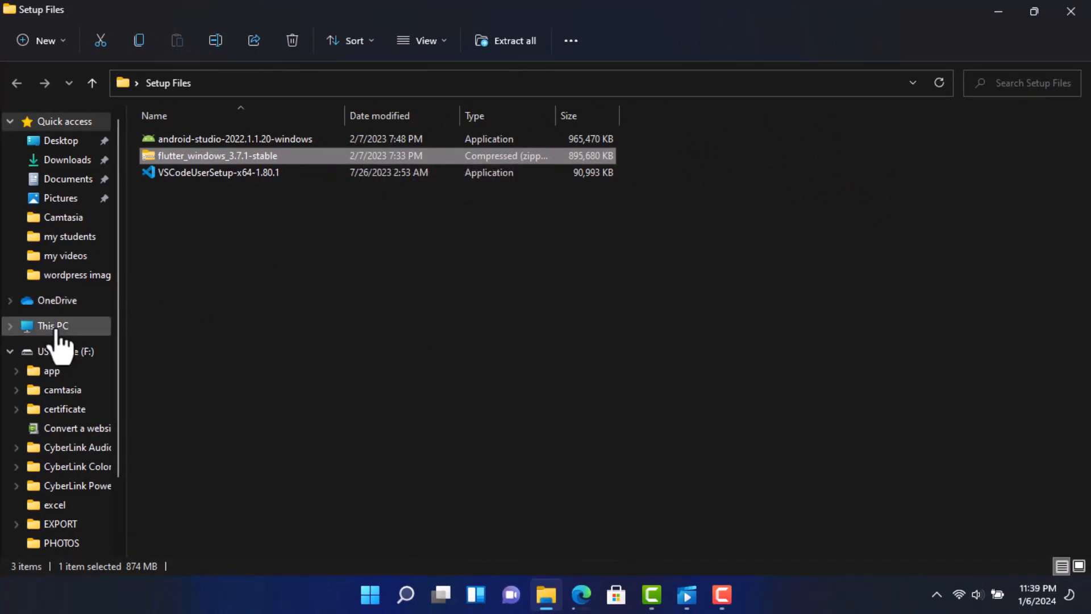
pyautogui.click(56, 329)
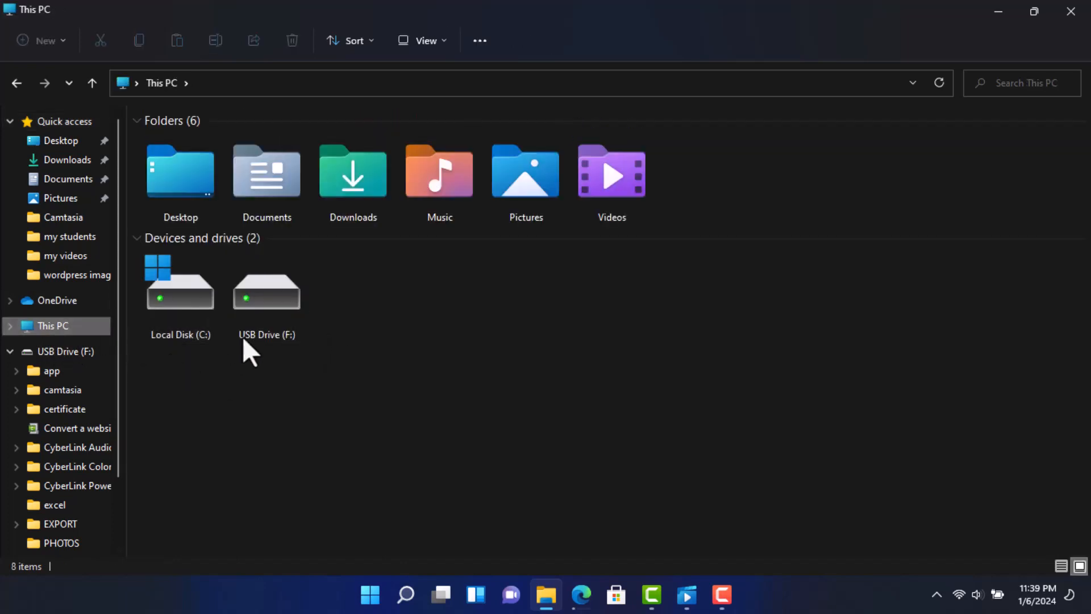
pyautogui.doubleClick(179, 305)
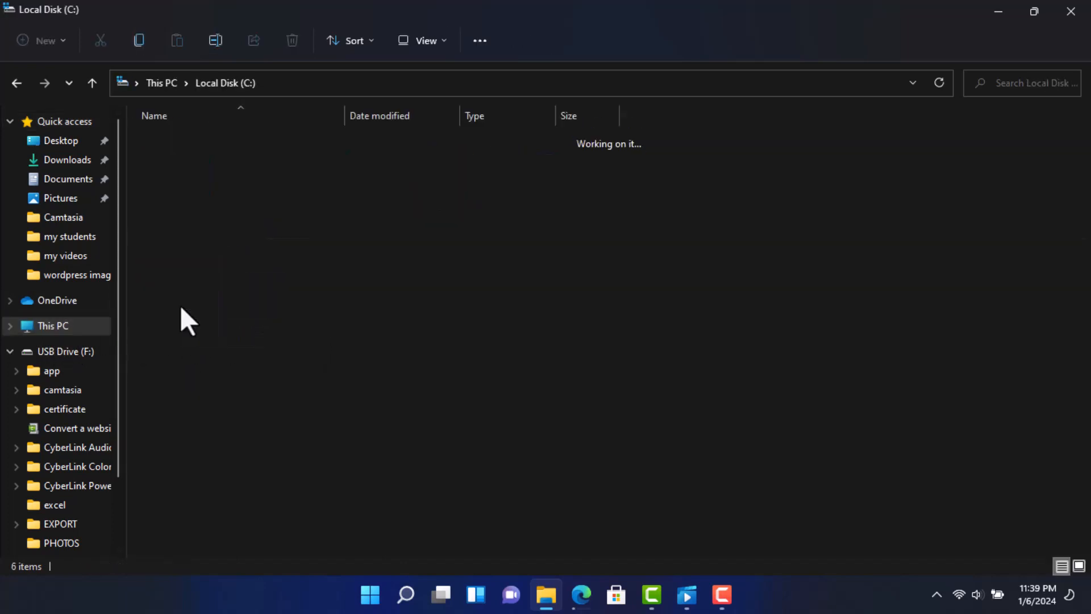
pyautogui.rightClick(237, 294)
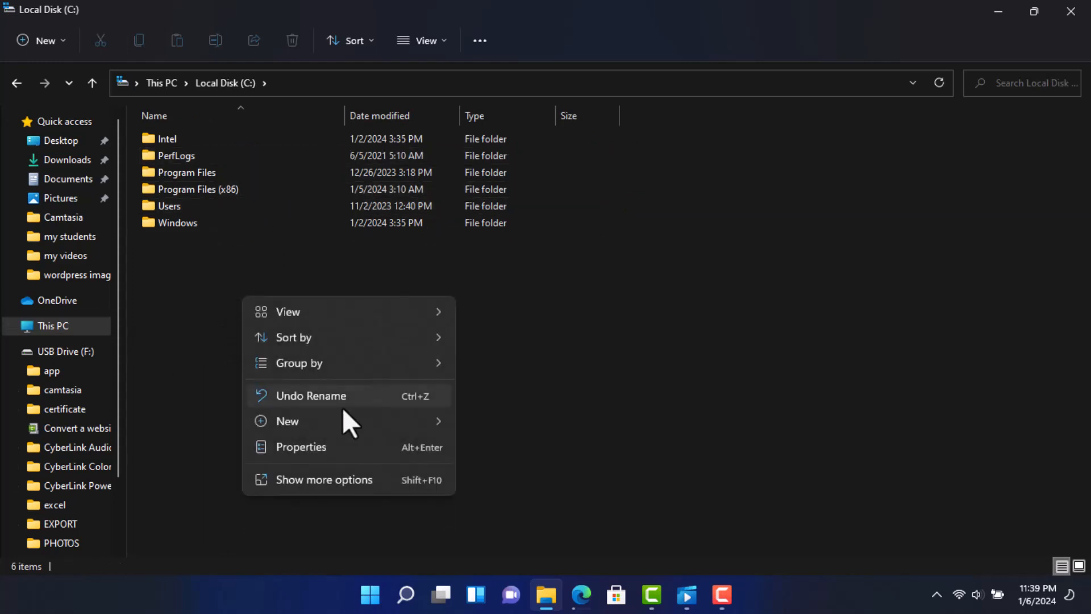
pyautogui.moveTo(434, 421)
pyautogui.click(487, 423)
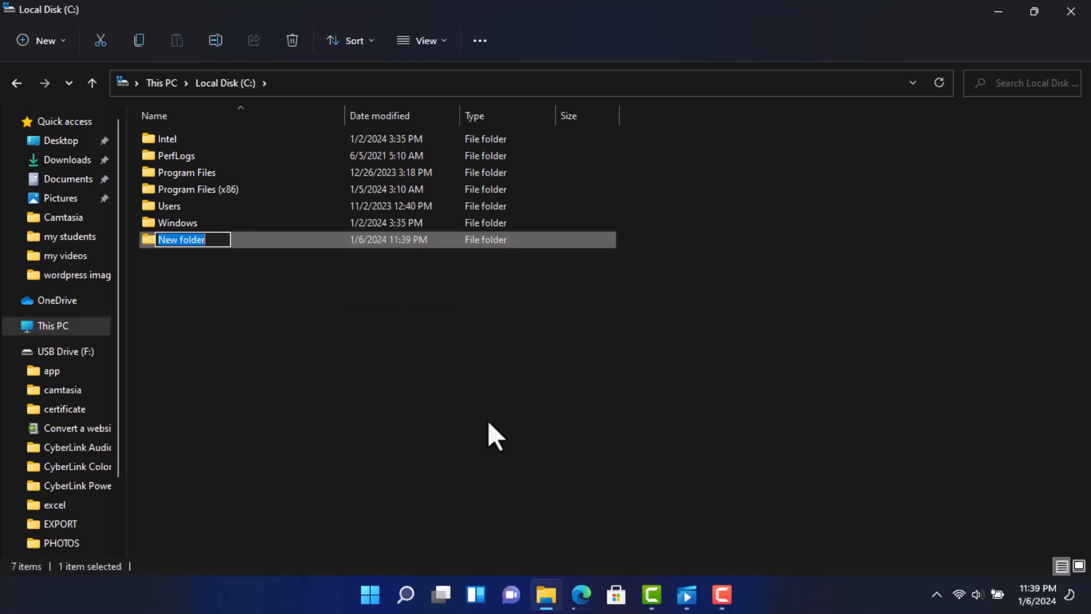
pyautogui.write('src')
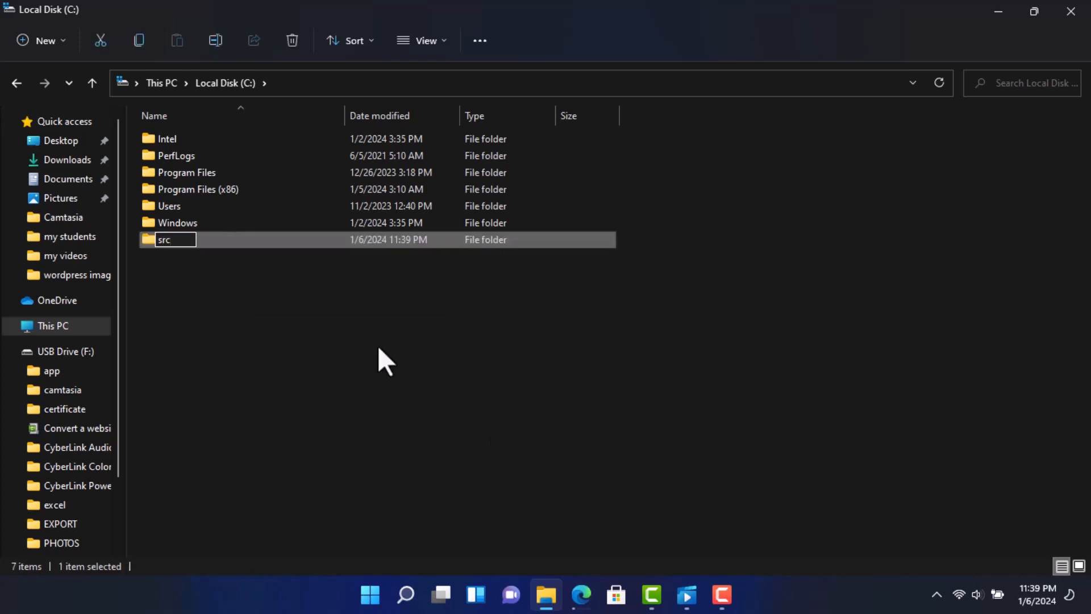
pyautogui.click(377, 345)
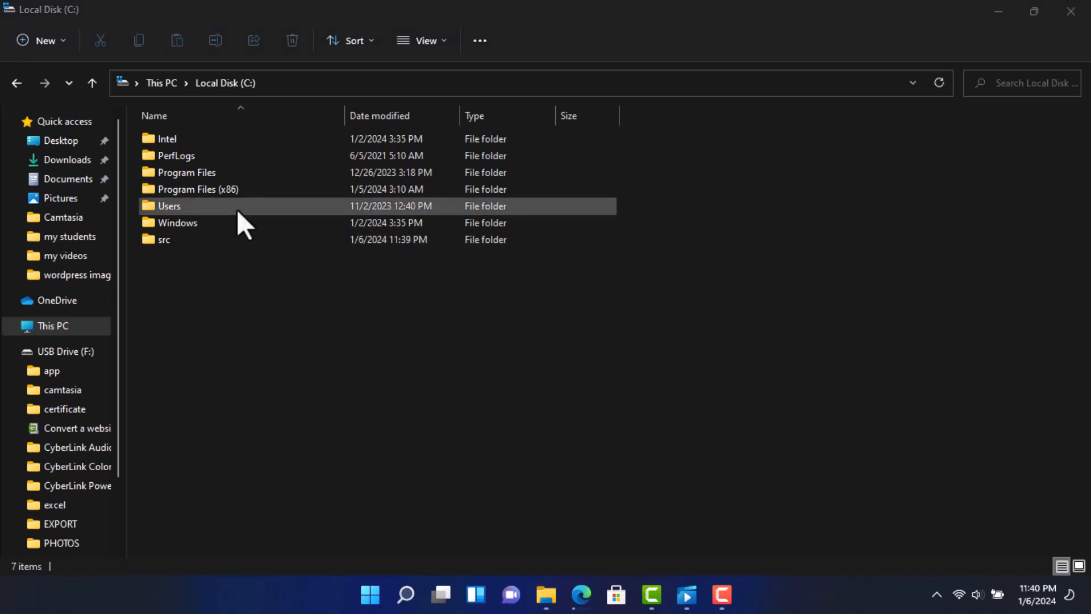
# Return to the Setup Files folder and start extracting the flutter_windows_3.7.1-stable archive.
pyautogui.click(15, 81)
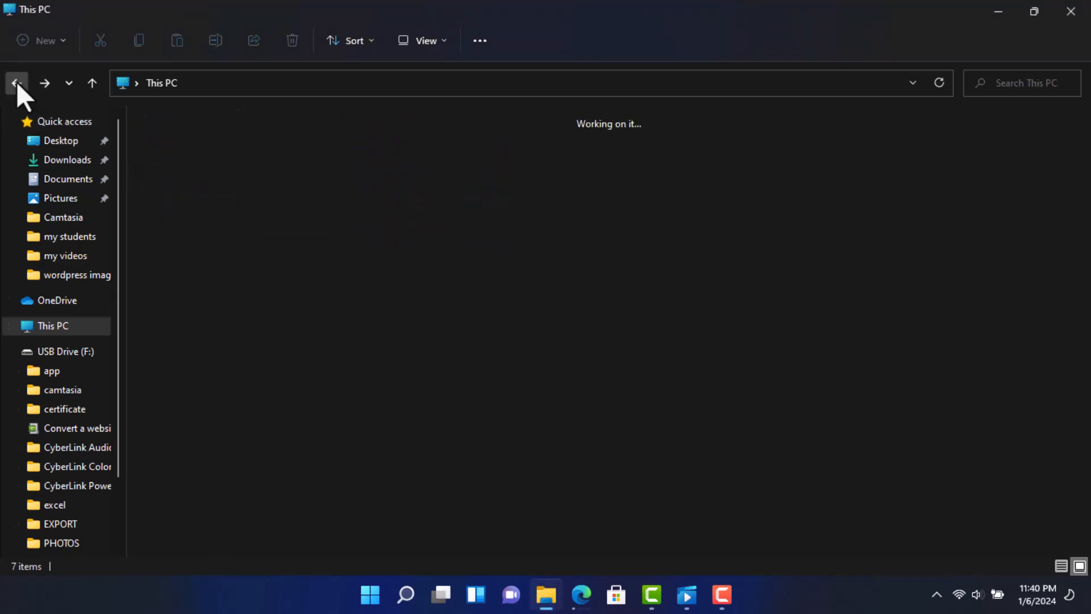
pyautogui.click(16, 81)
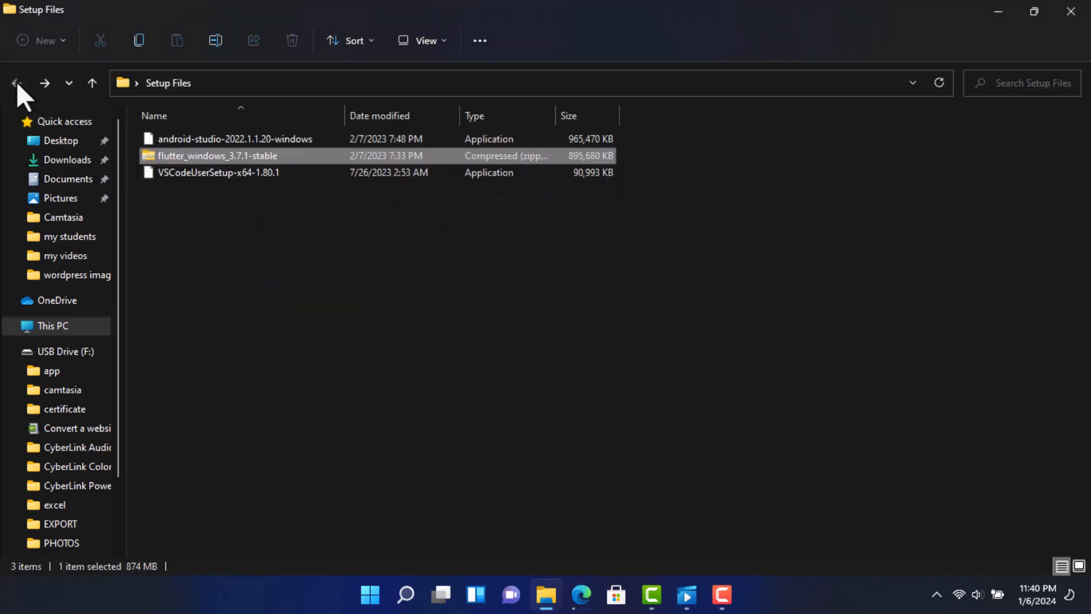
pyautogui.rightClick(225, 157)
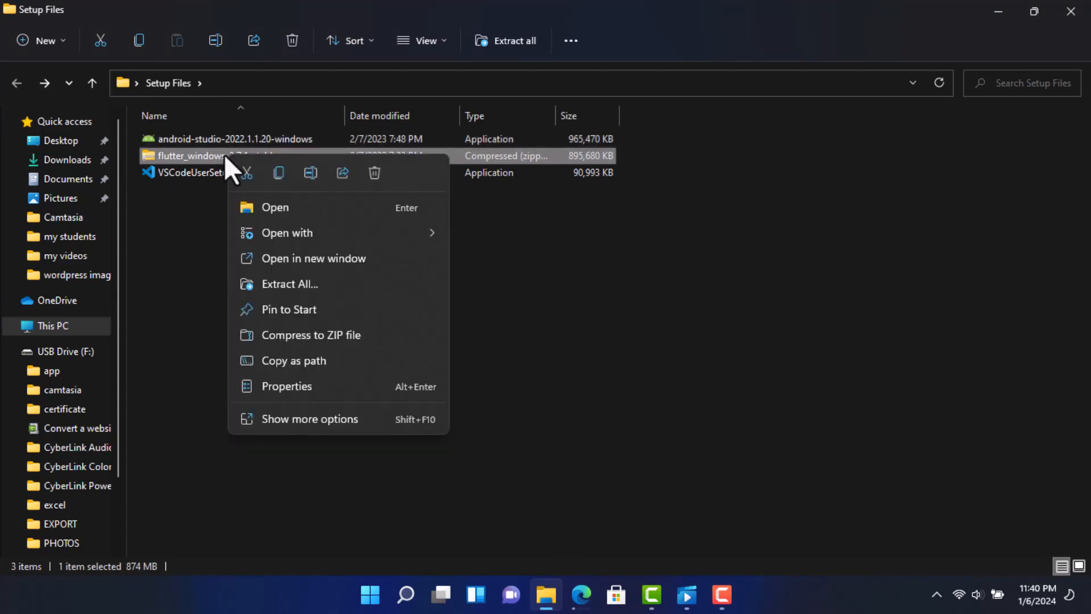
pyautogui.click(333, 285)
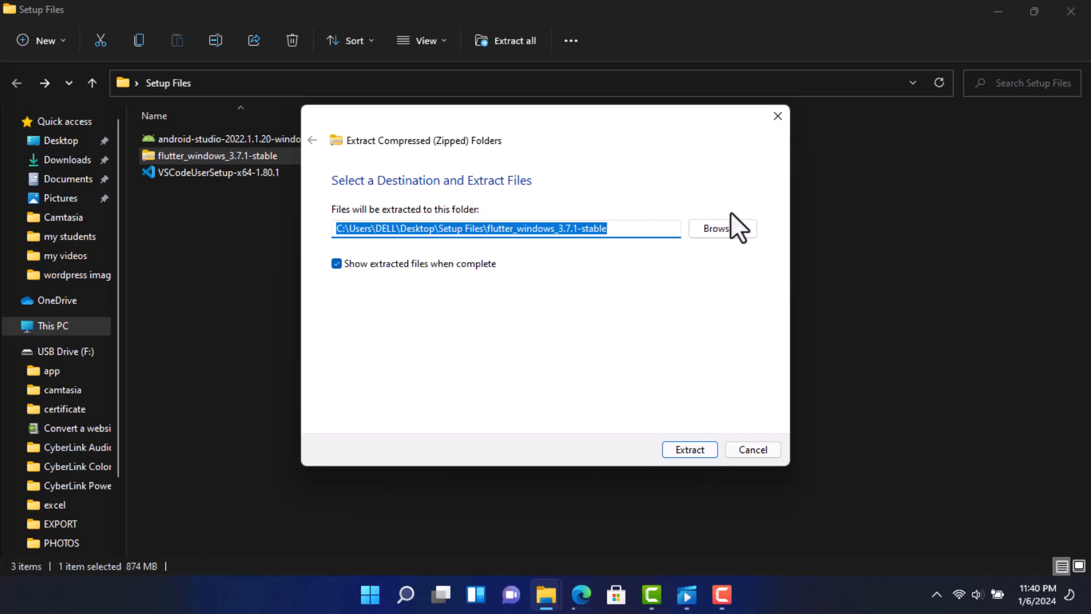
# Choose the src folder on Local Disk (C:) as the extraction destination and extract the Flutter archive there.
pyautogui.click(718, 230)
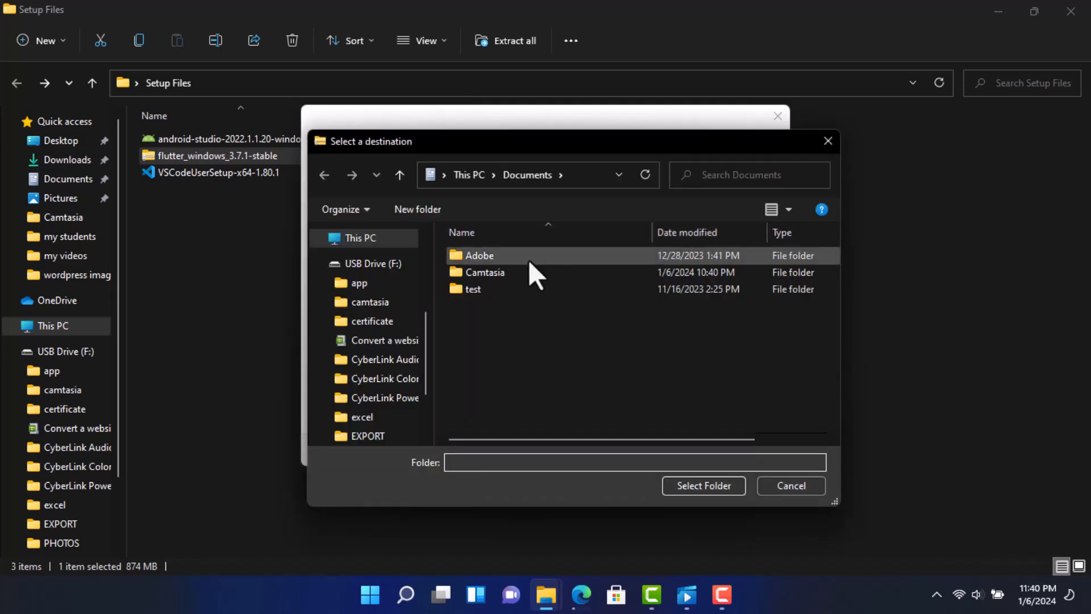
pyautogui.click(474, 173)
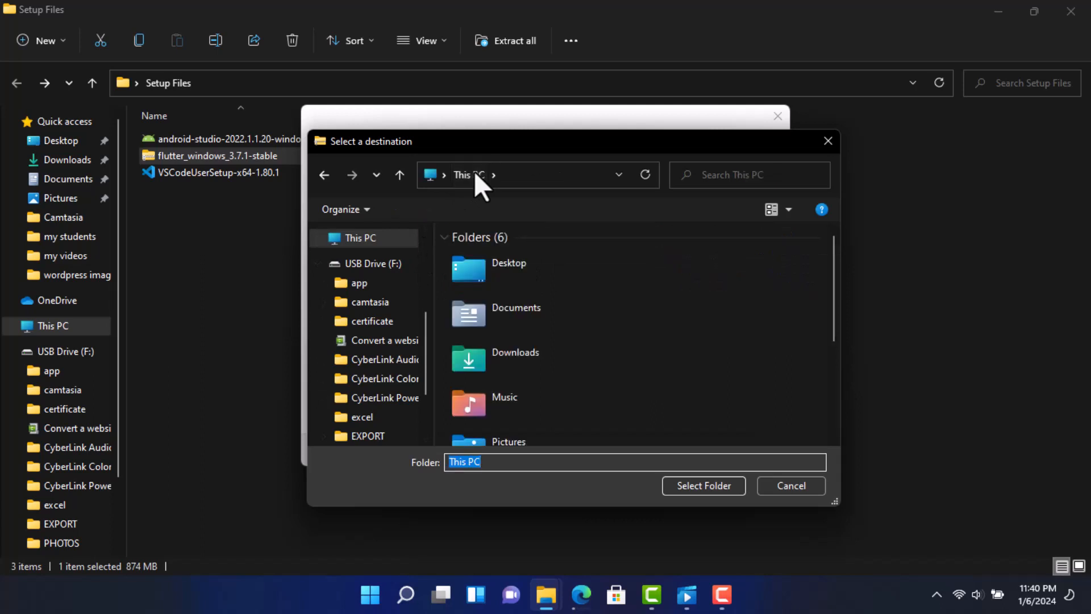
pyautogui.moveTo(836, 264); pyautogui.dragTo(829, 374)
pyautogui.doubleClick(528, 378)
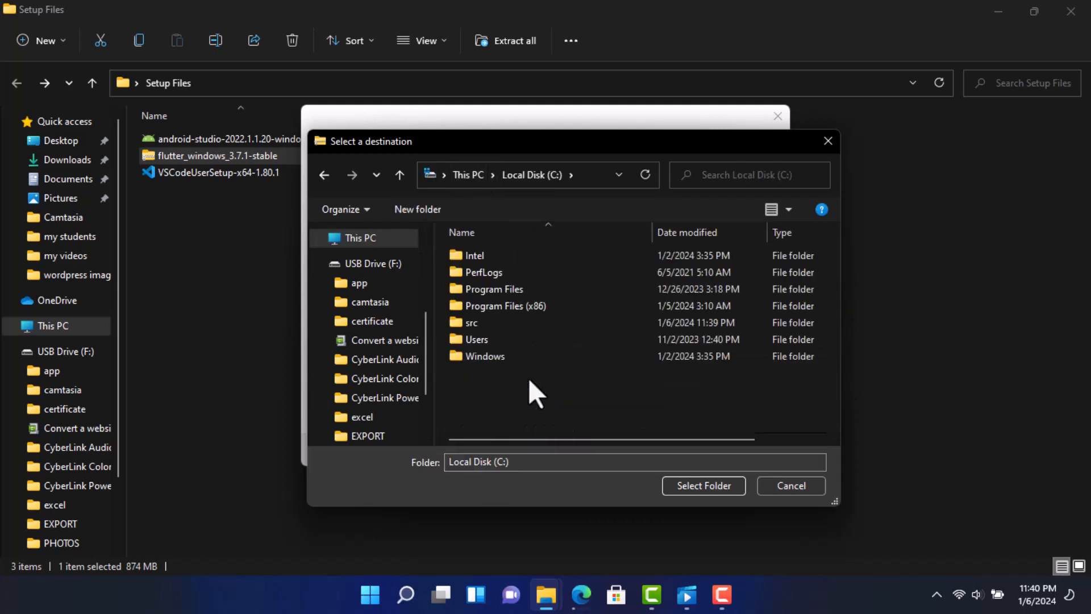
pyautogui.click(465, 322)
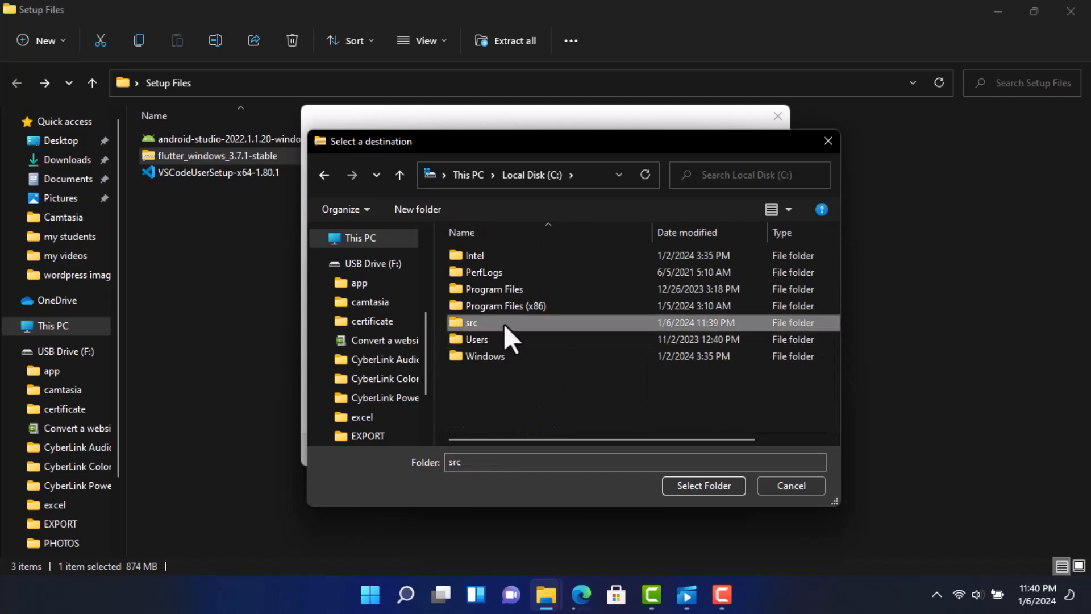
pyautogui.click(684, 487)
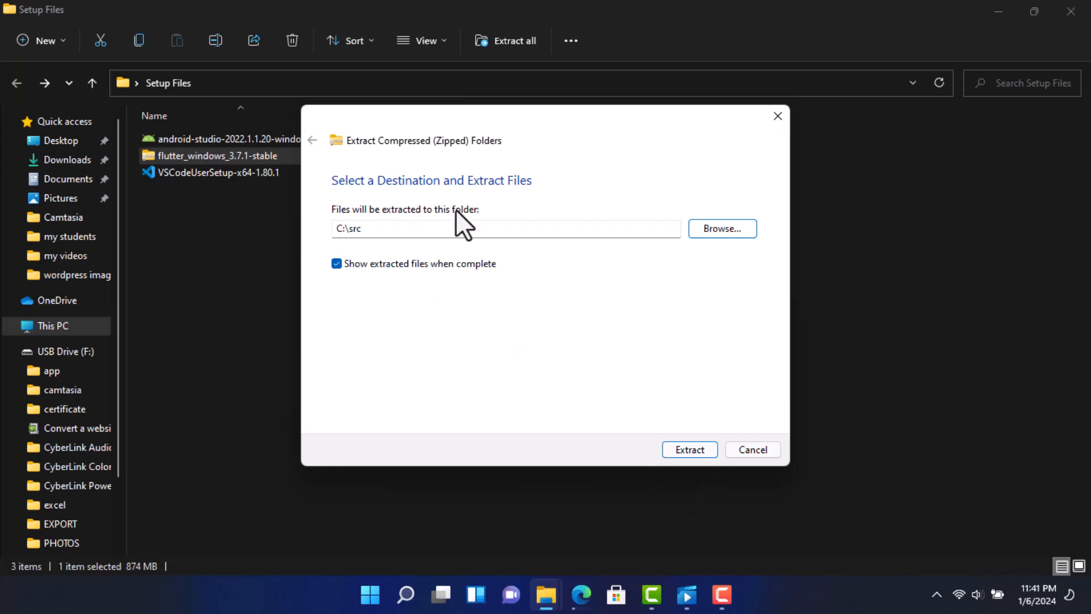
pyautogui.click(684, 449)
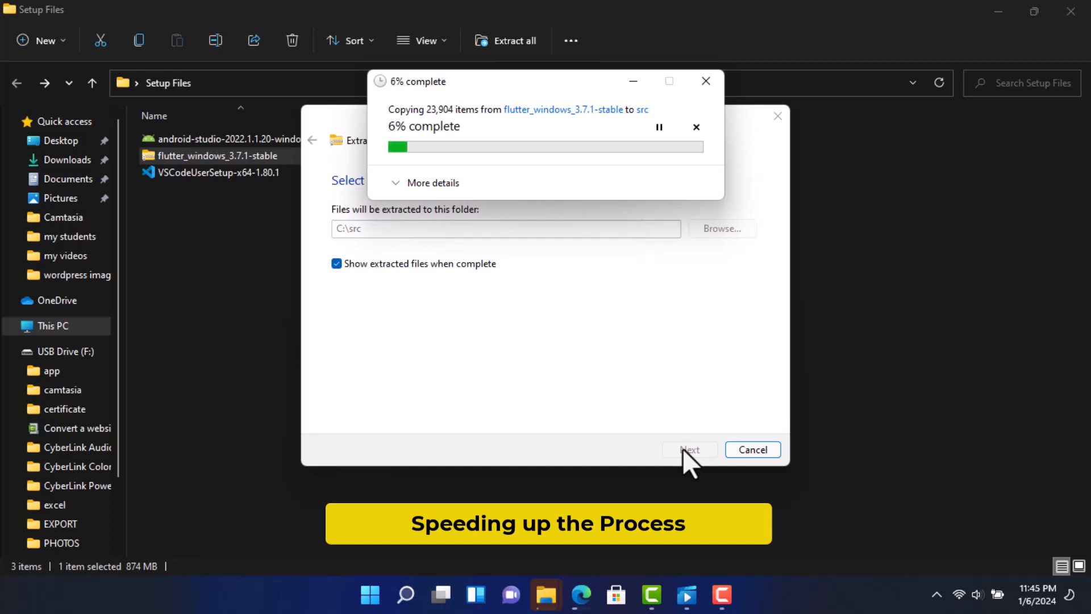
pyautogui.click(721, 594)
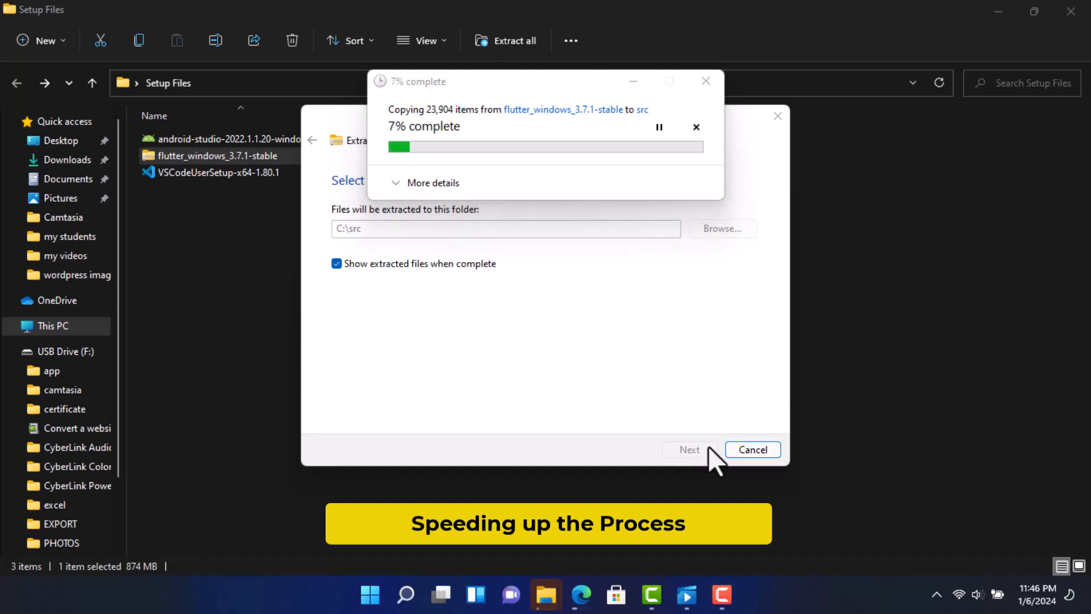
pyautogui.click(432, 183)
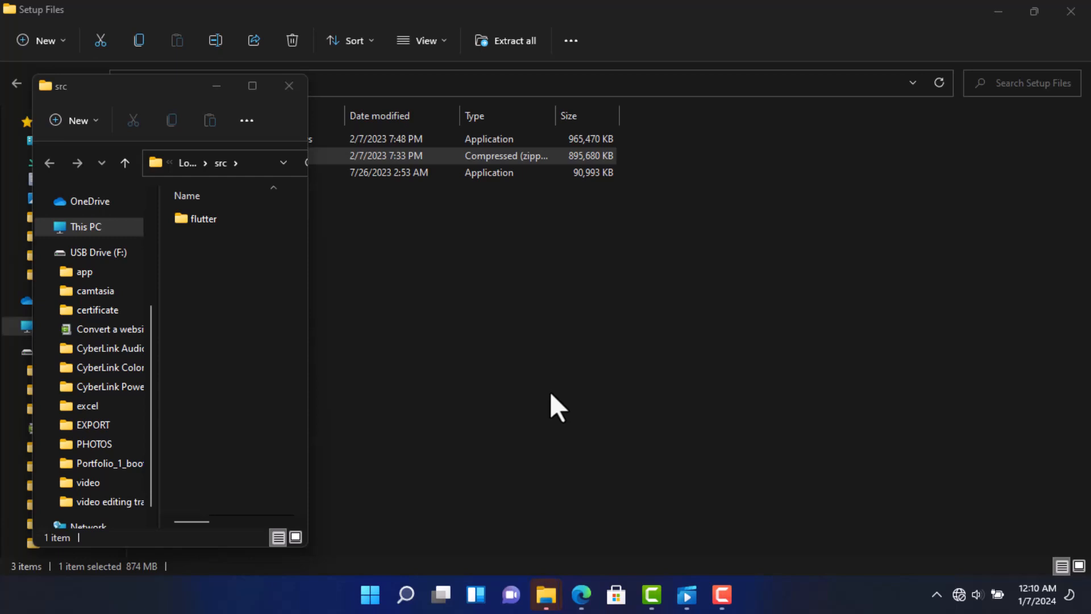
# Maximize the src folder window, inspect the contents of the extracted flutter folder, and return to src.
pyautogui.click(248, 91)
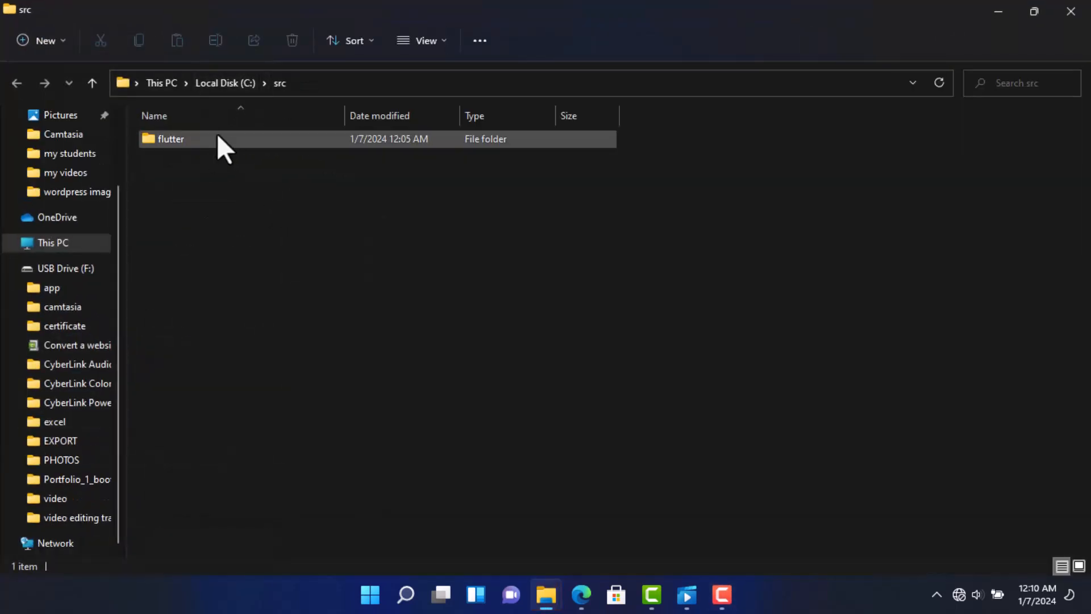
pyautogui.doubleClick(217, 139)
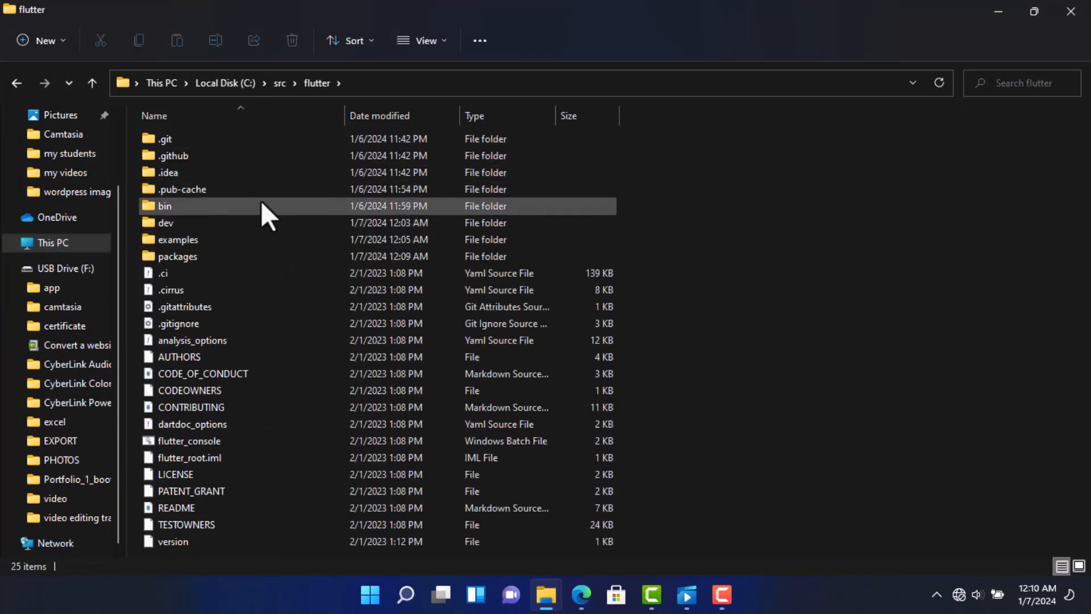
pyautogui.click(280, 83)
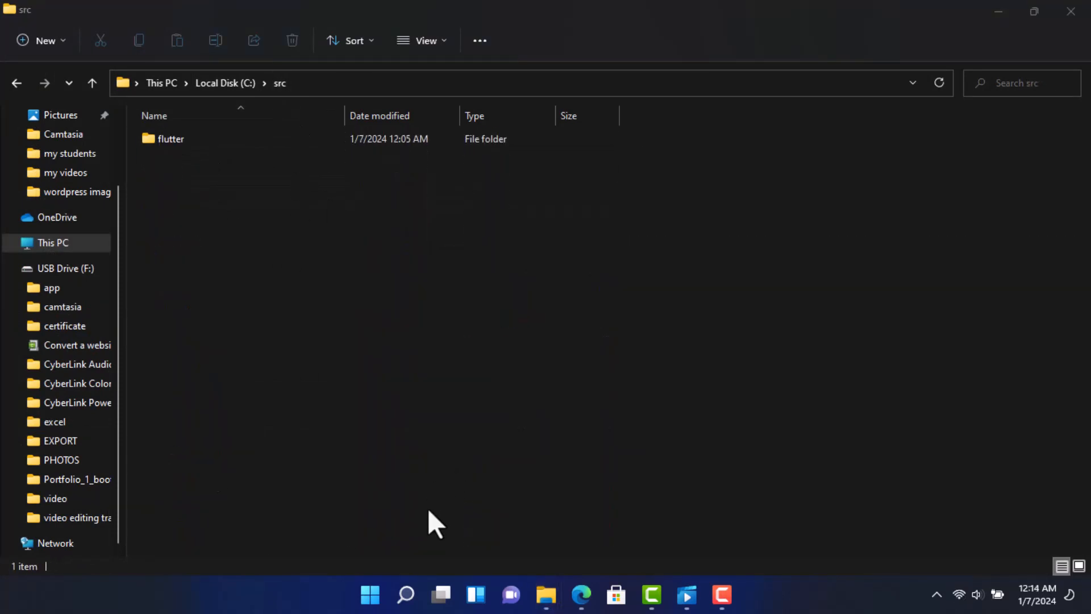
# Open Command Prompt, run flutter doctor to check the Flutter installation, and close the Command Prompt window.
pyautogui.click(410, 594)
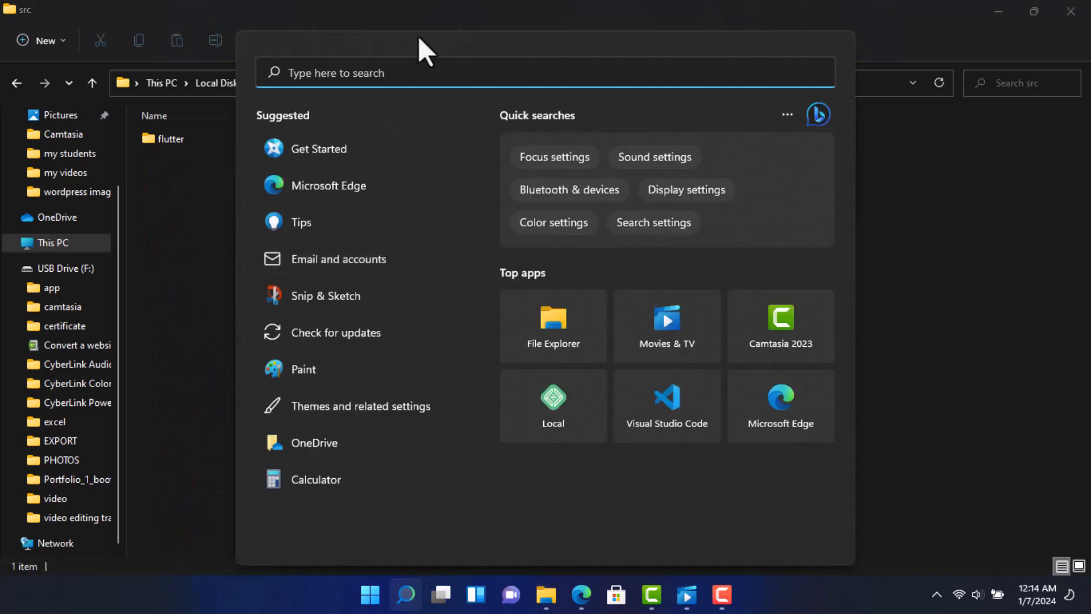
pyautogui.write('cmd')
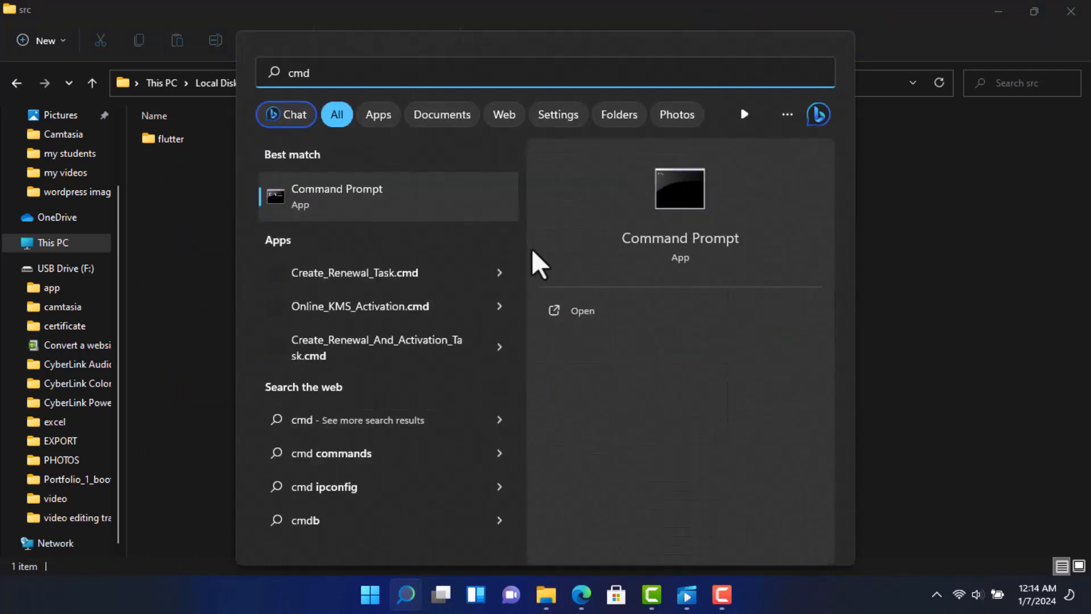
pyautogui.click(576, 311)
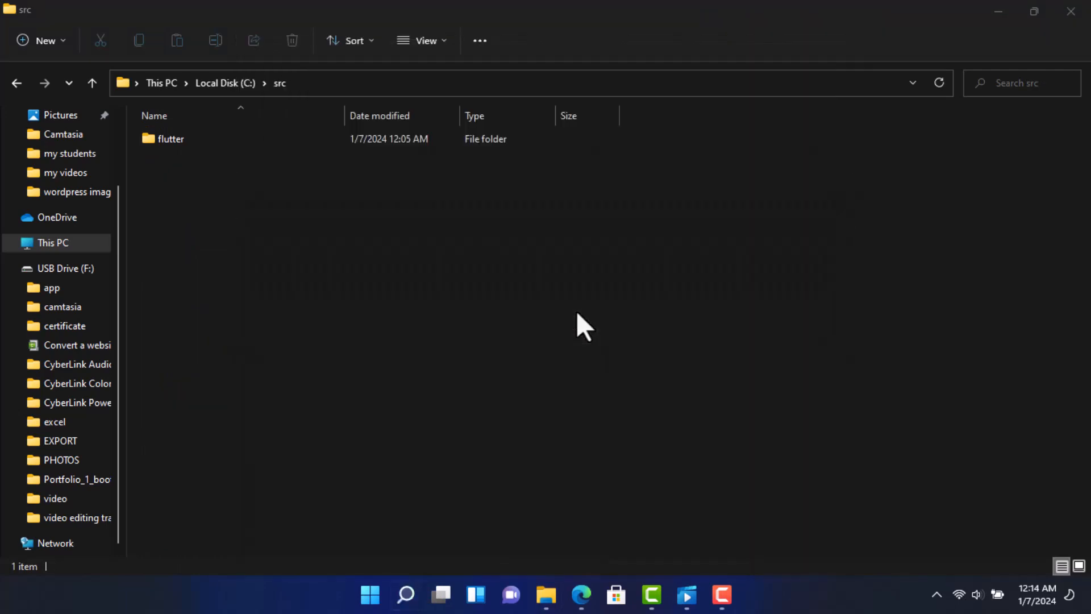
pyautogui.write('flu')
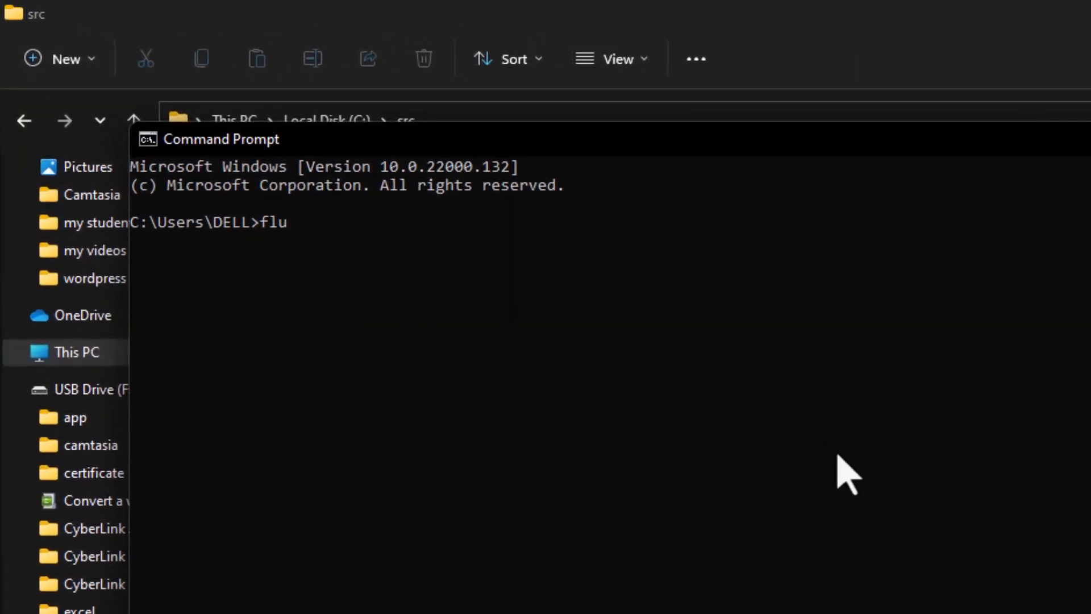
pyautogui.write('tter doct')
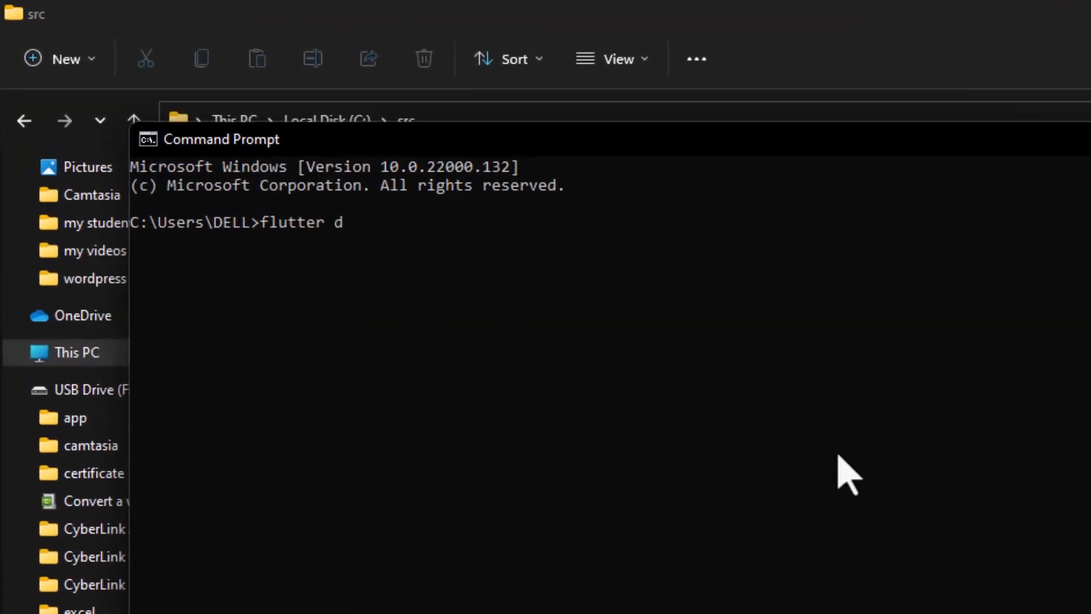
pyautogui.write('or')
pyautogui.press('Return')
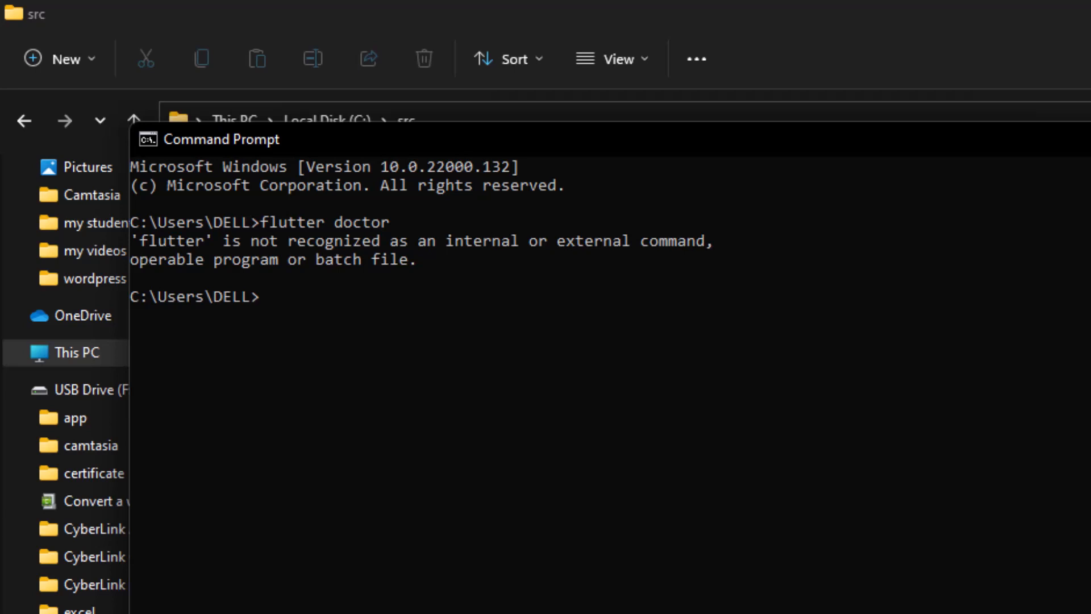
pyautogui.click(848, 96)
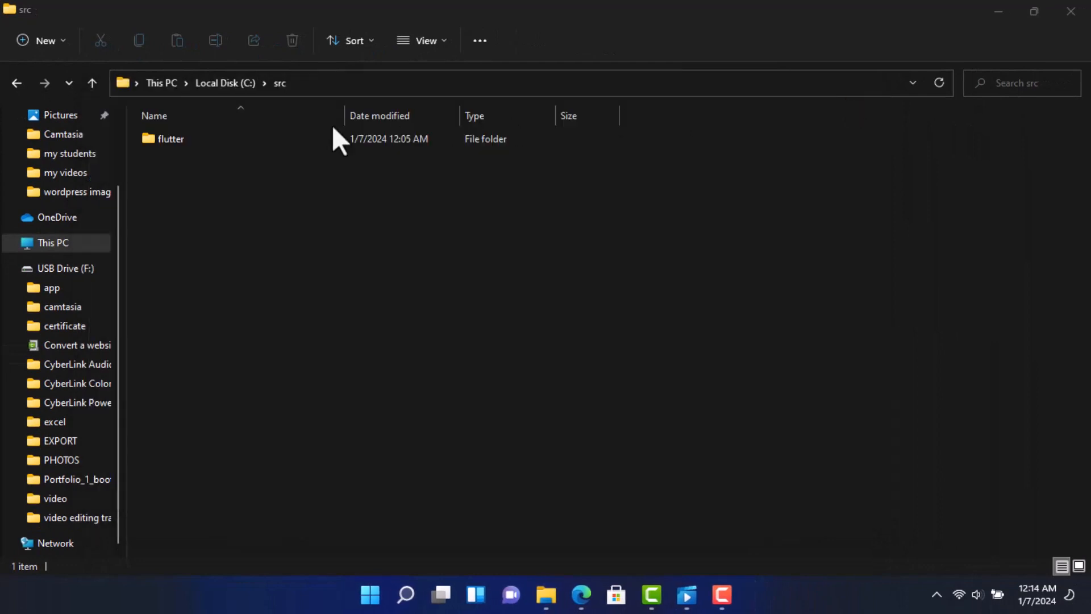
# Browse from Local Disk (C:) to the flutter folder's bin subfolder in src and copy its path, C:\src\flutter\bin.
pyautogui.click(230, 82)
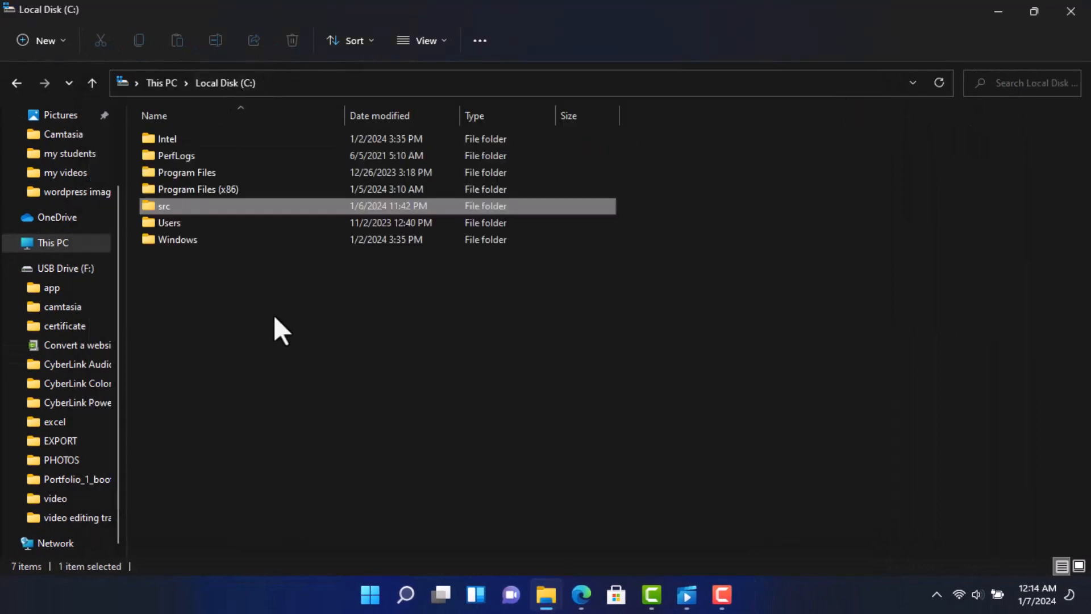
pyautogui.doubleClick(195, 205)
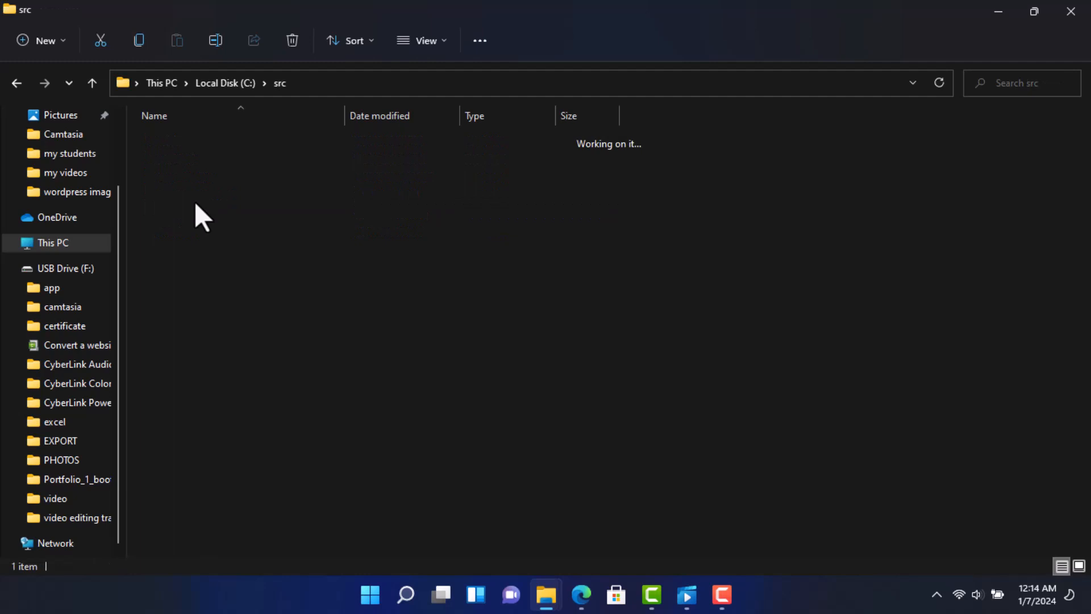
pyautogui.doubleClick(254, 143)
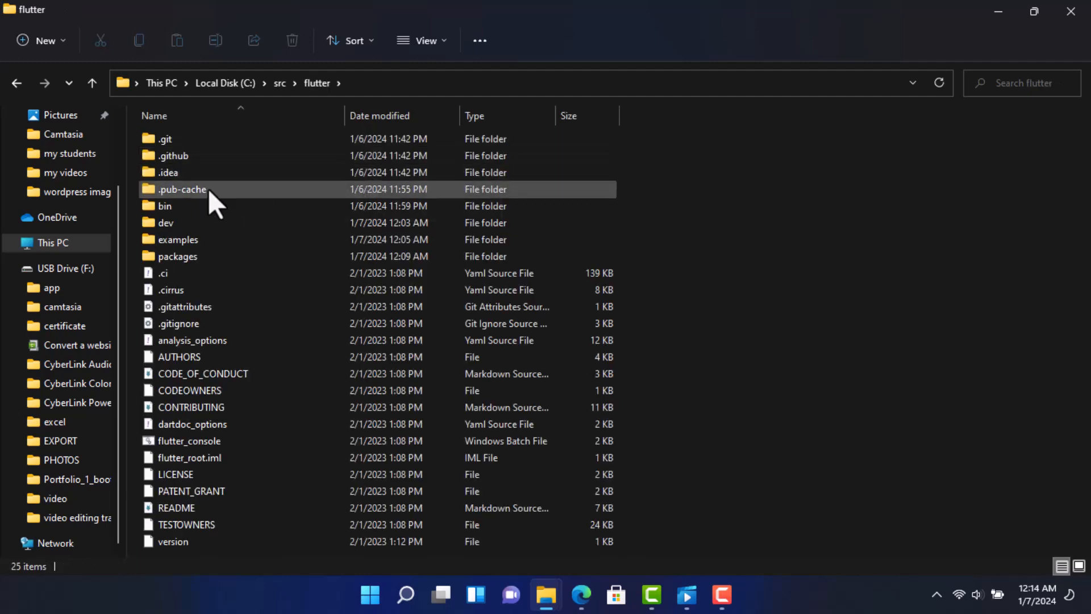
pyautogui.doubleClick(196, 206)
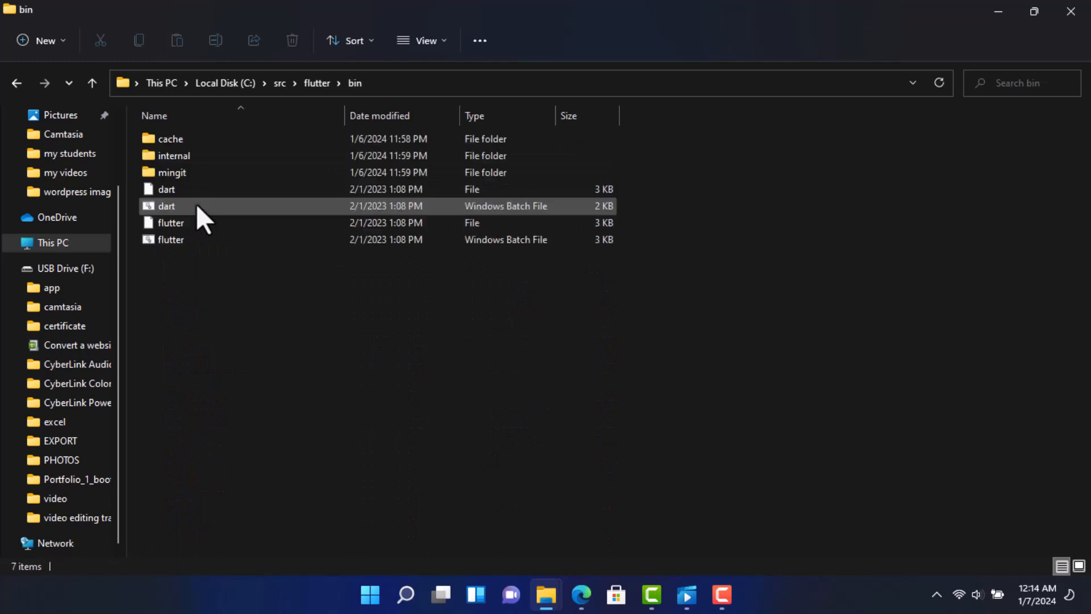
pyautogui.click(444, 80)
pyautogui.hotkey('ctrl', 'c')
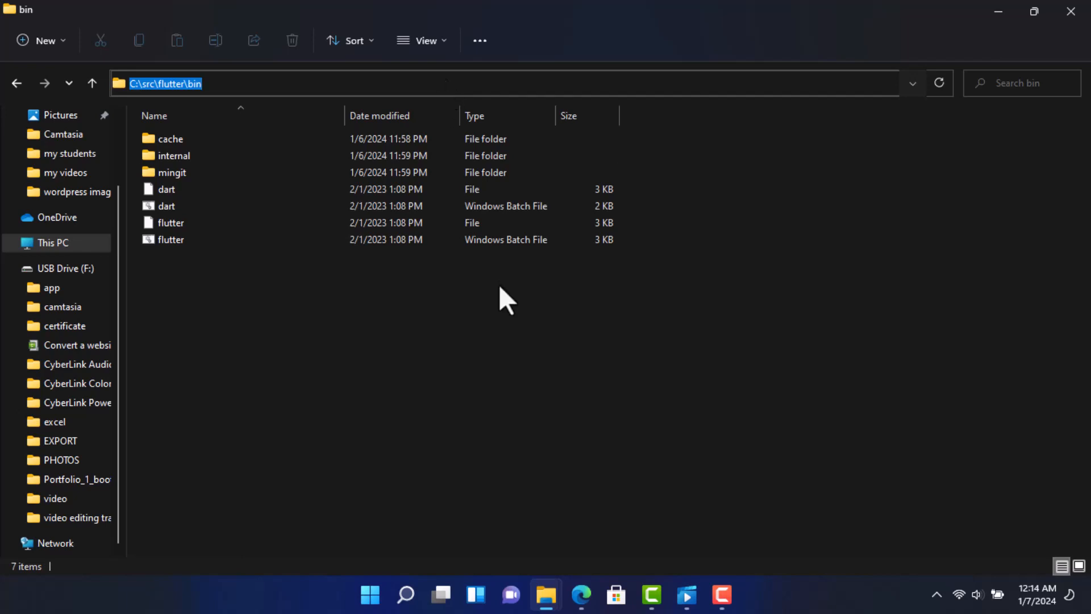
# Search Windows for the system environment variables settings and open the Environment Variables dialog.
pyautogui.click(407, 594)
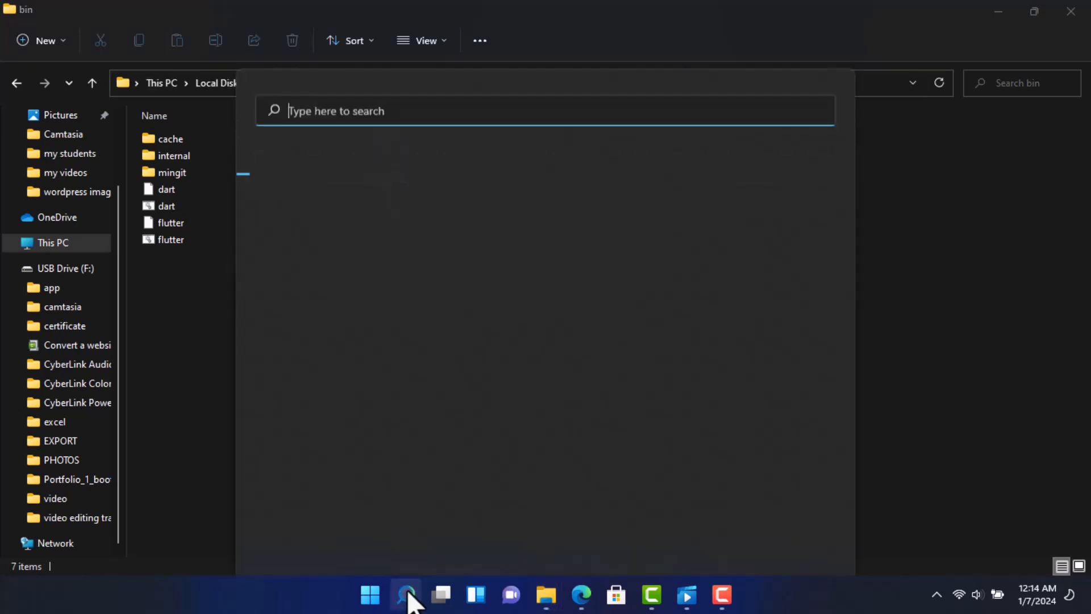
pyautogui.write('envir')
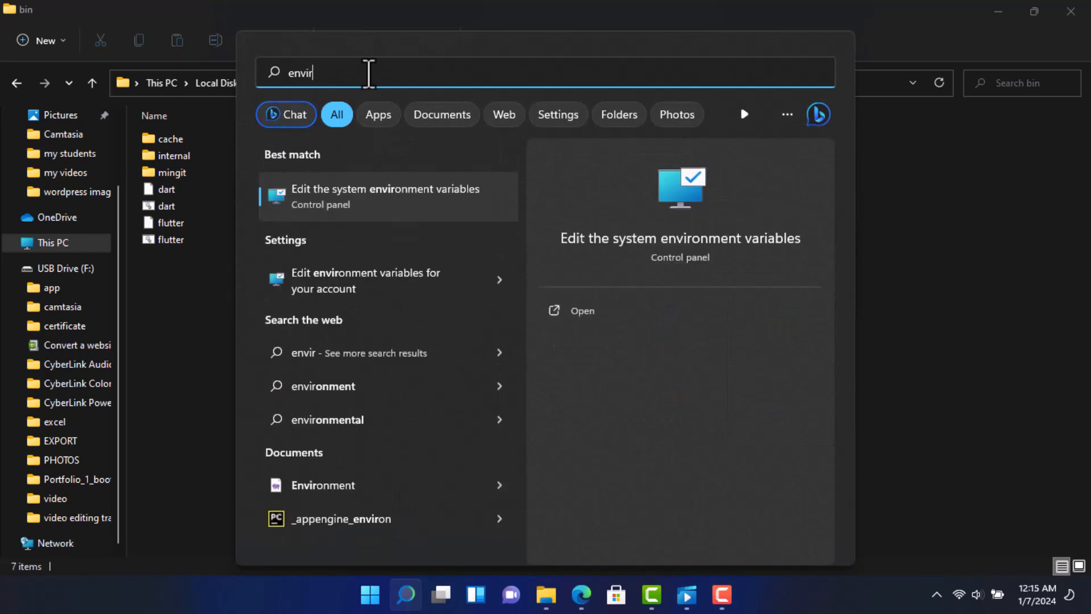
pyautogui.click(368, 200)
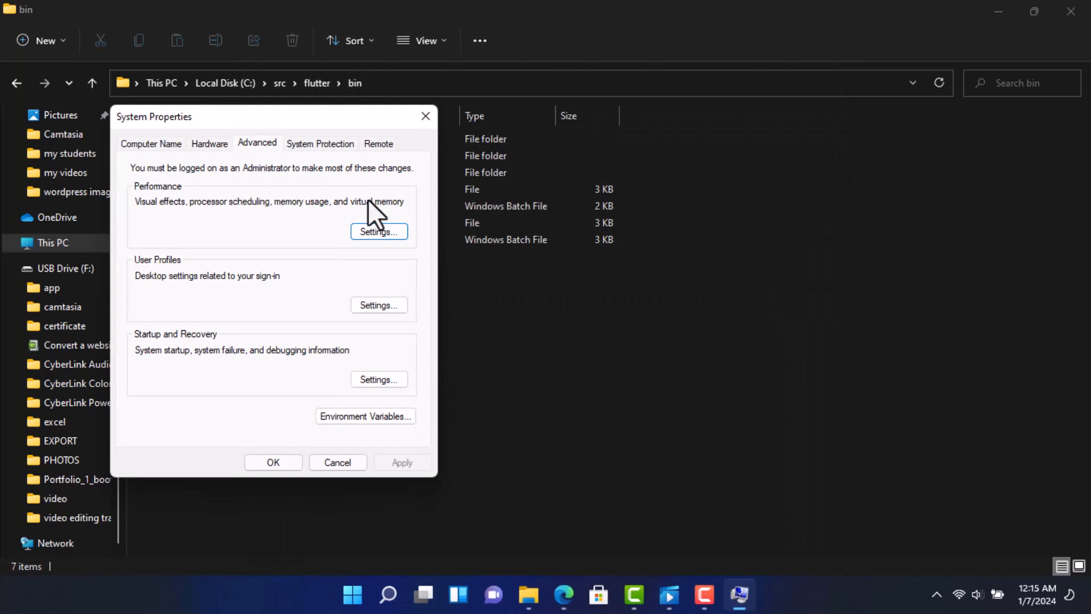
pyautogui.click(357, 416)
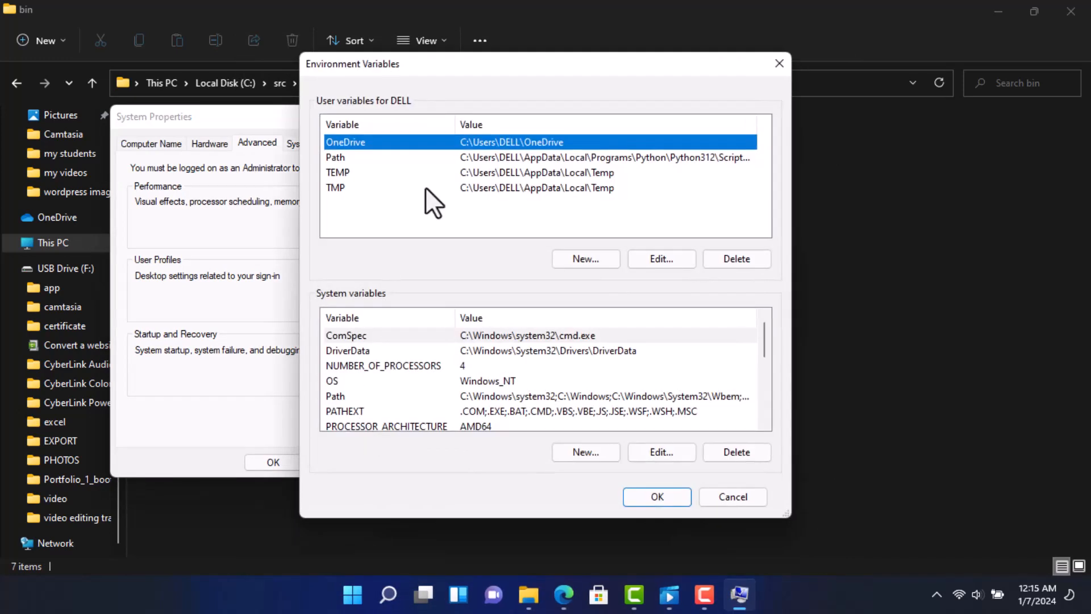
# Add C:\src\flutter\bin as a new entry in the user Path variable.
pyautogui.click(334, 157)
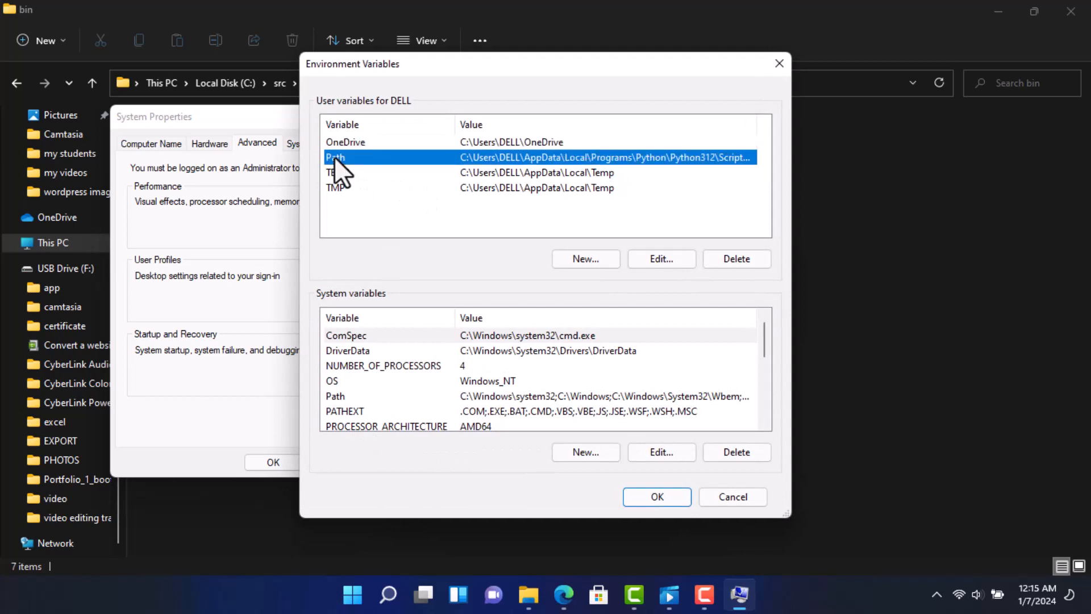
pyautogui.doubleClick(335, 157)
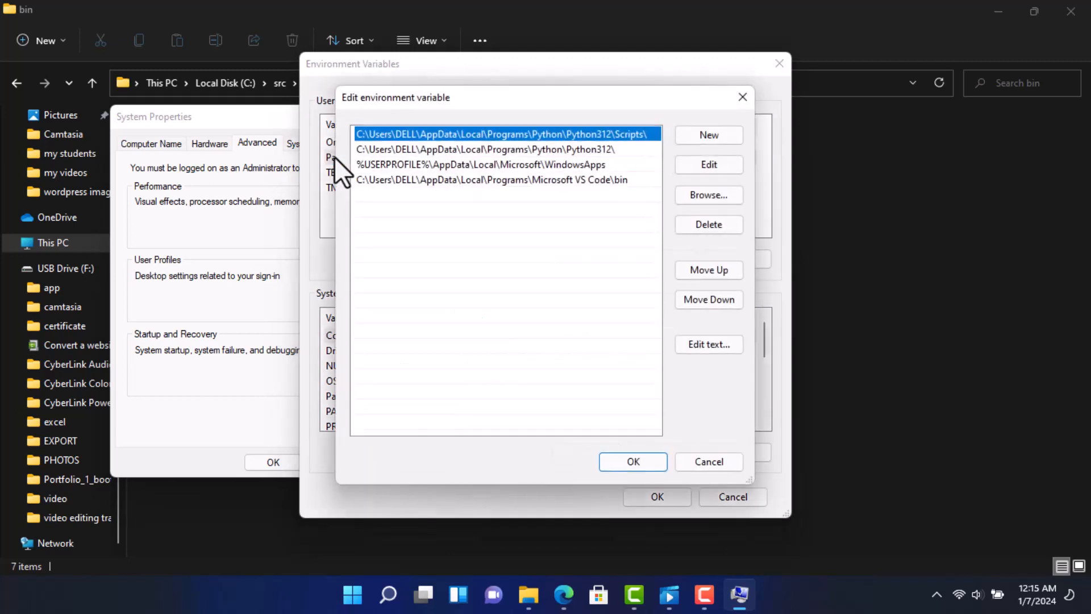
pyautogui.click(707, 138)
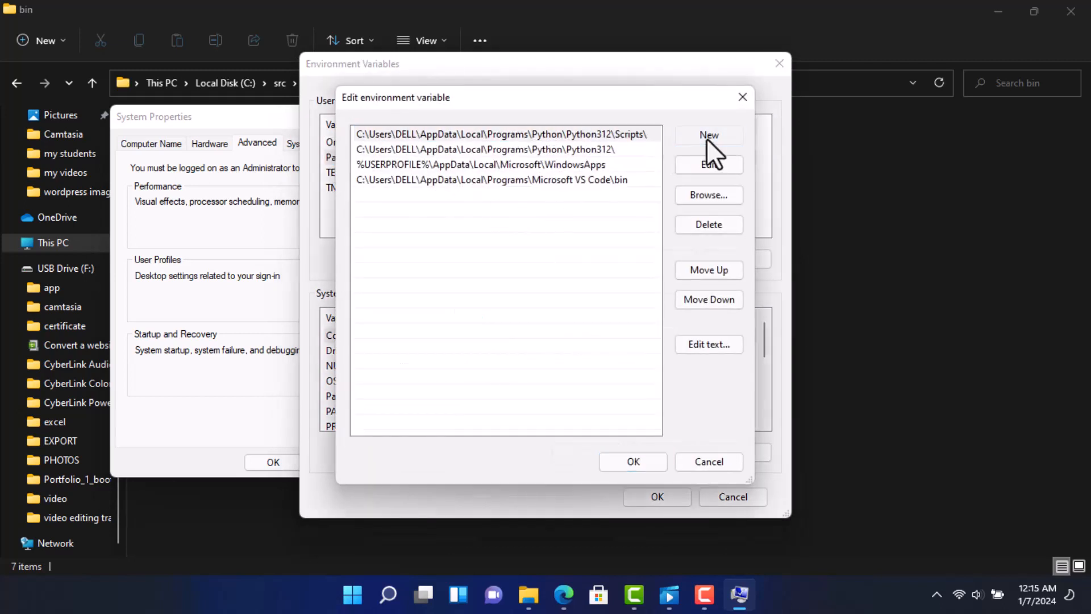
pyautogui.hotkey('ctrl', 'v')
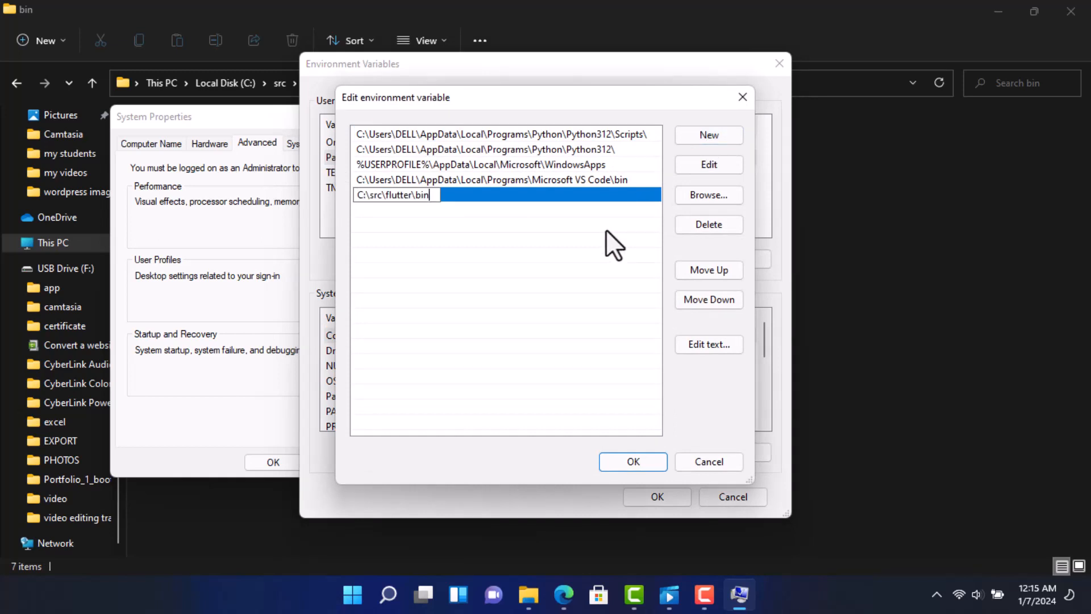
pyautogui.click(628, 459)
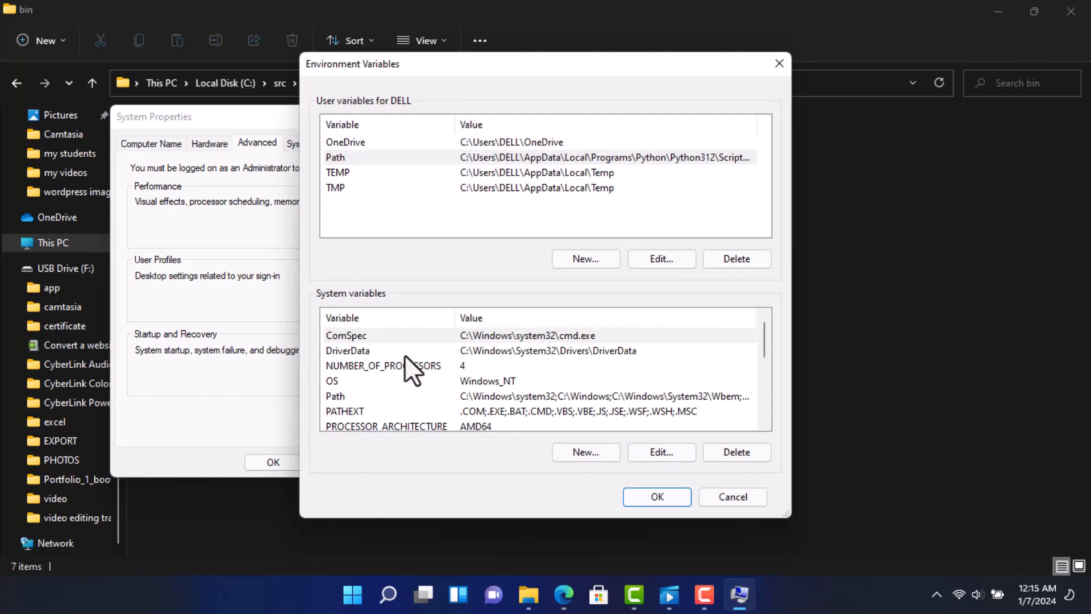
# Add C:\src\flutter\bin to the system Path variable and save the environment variable and system property changes.
pyautogui.doubleClick(331, 397)
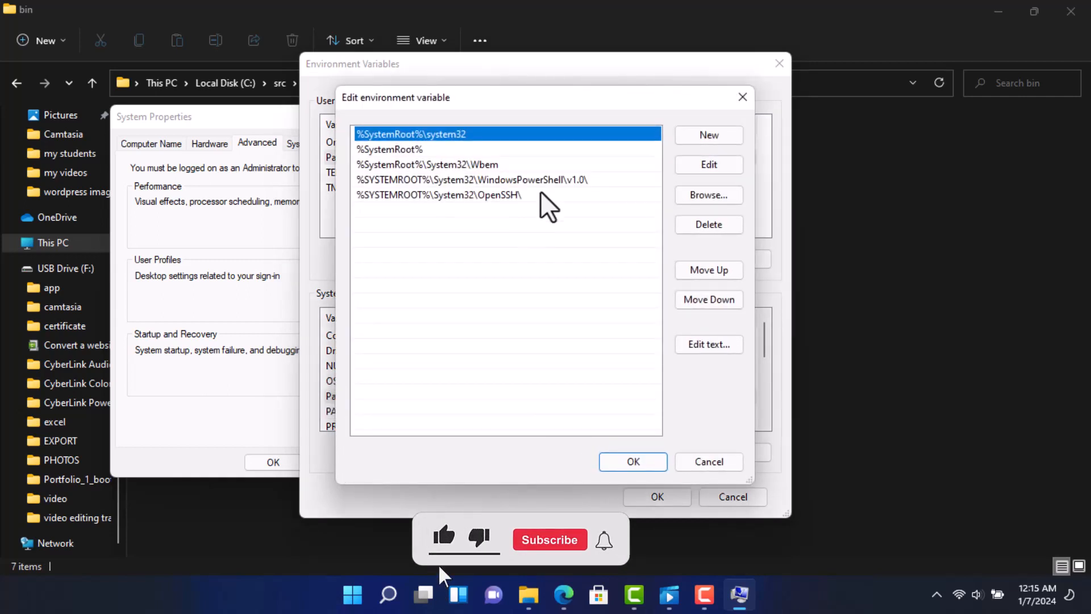
pyautogui.click(698, 136)
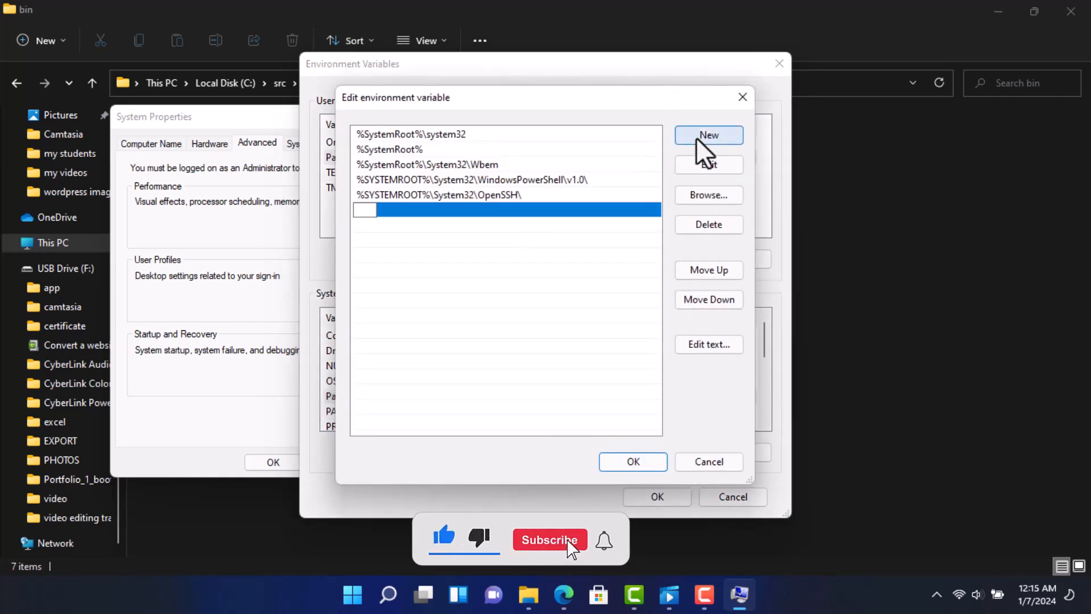
pyautogui.write('C:\\src\\flutter\\bin')
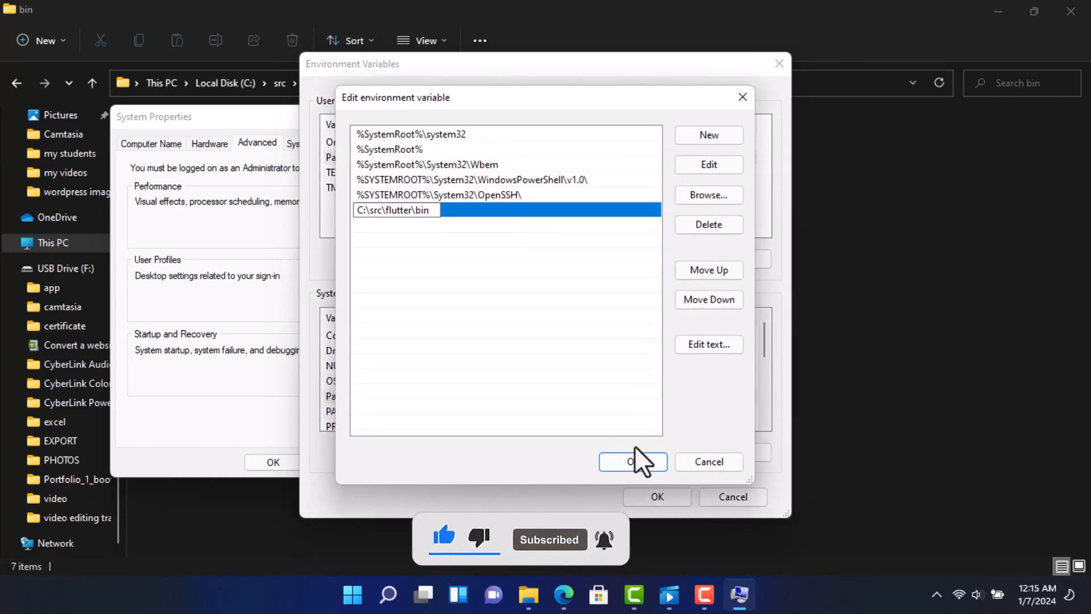
pyautogui.click(631, 463)
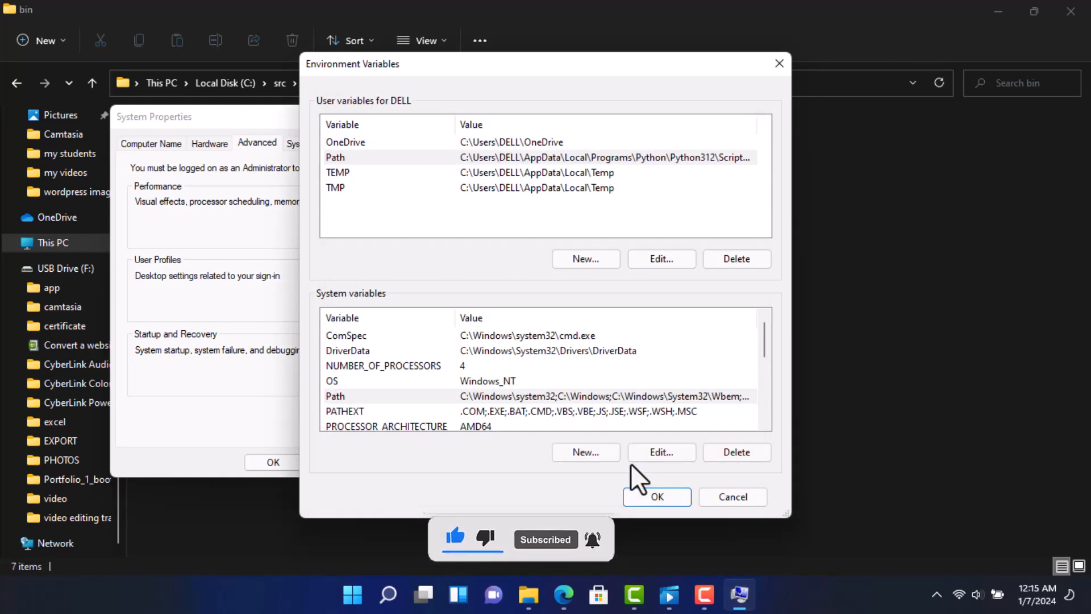
pyautogui.click(663, 498)
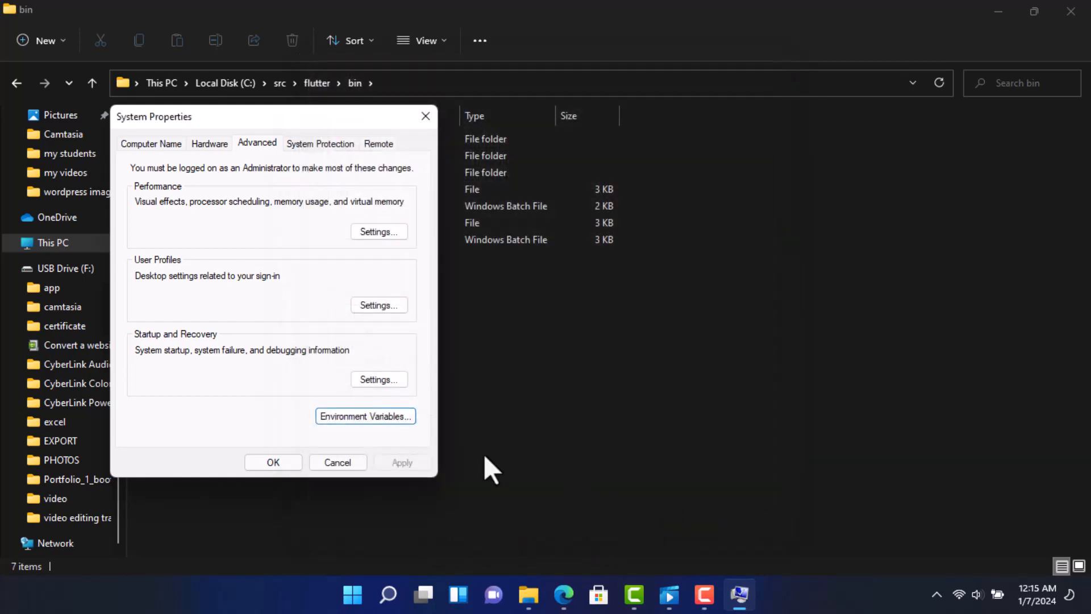
pyautogui.click(286, 462)
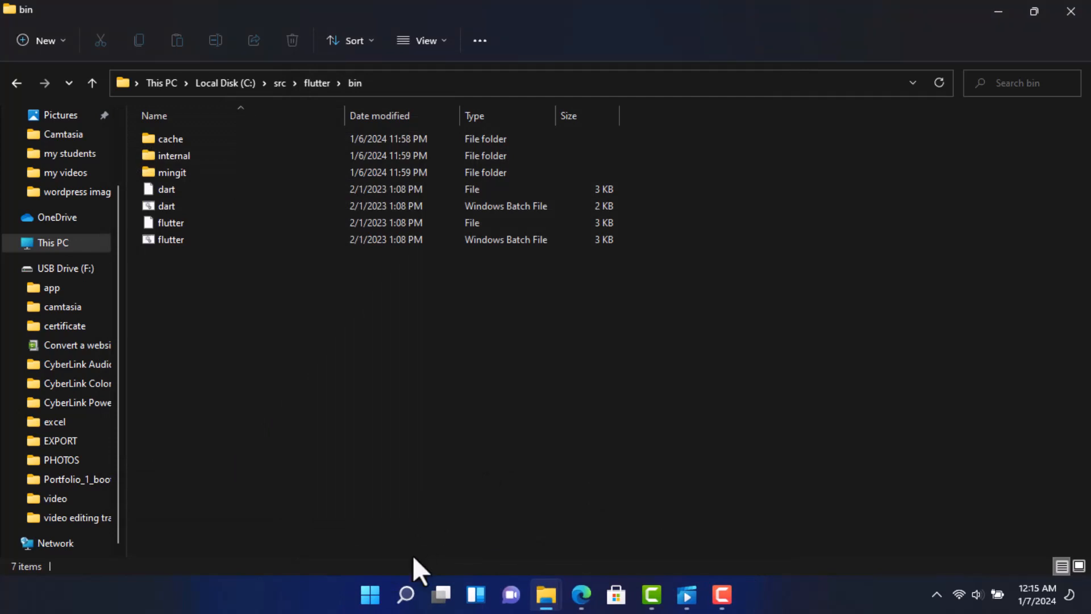
# Open Command Prompt and run flutter doctor to check the Flutter installation.
pyautogui.click(407, 596)
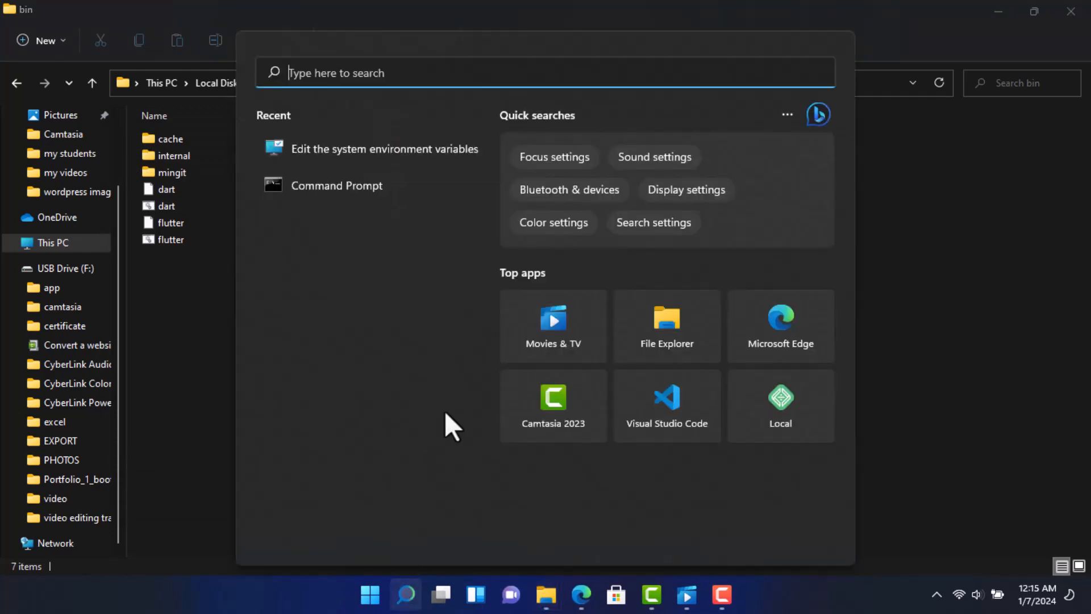
pyautogui.click(305, 196)
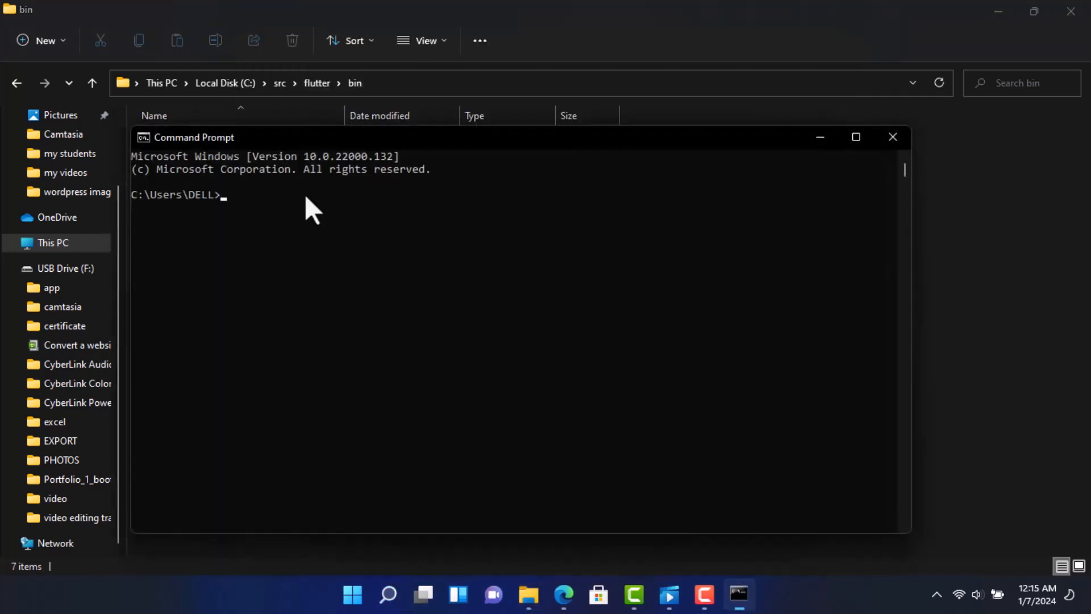
pyautogui.write('flutter doctor')
pyautogui.press('Return')
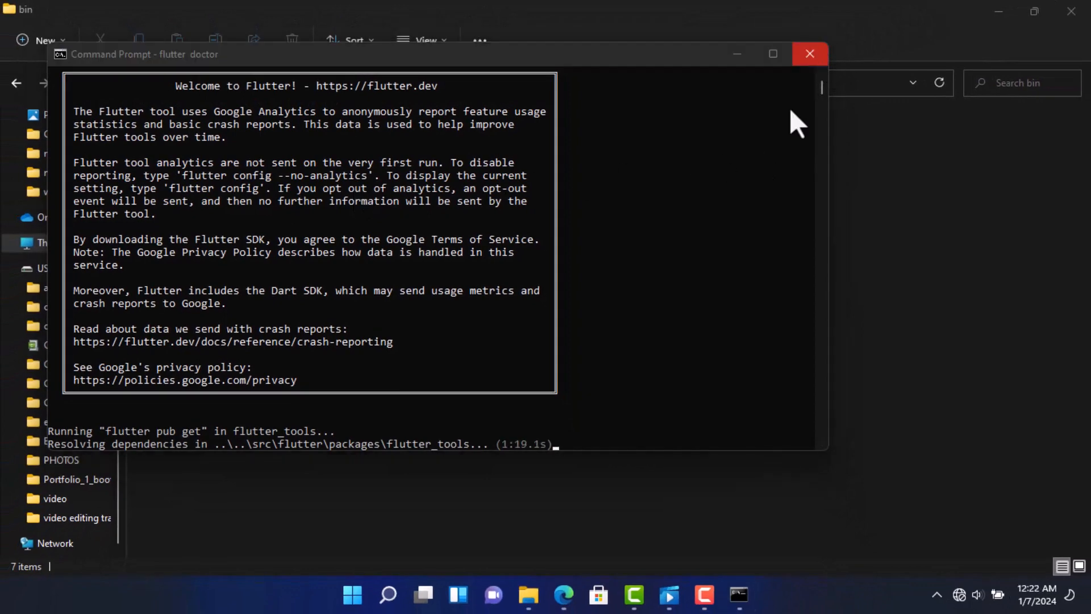
# Switch to Microsoft Edge, search for android studio download in a new tab, and open the official Android Studio page.
pyautogui.moveTo(582, 609)
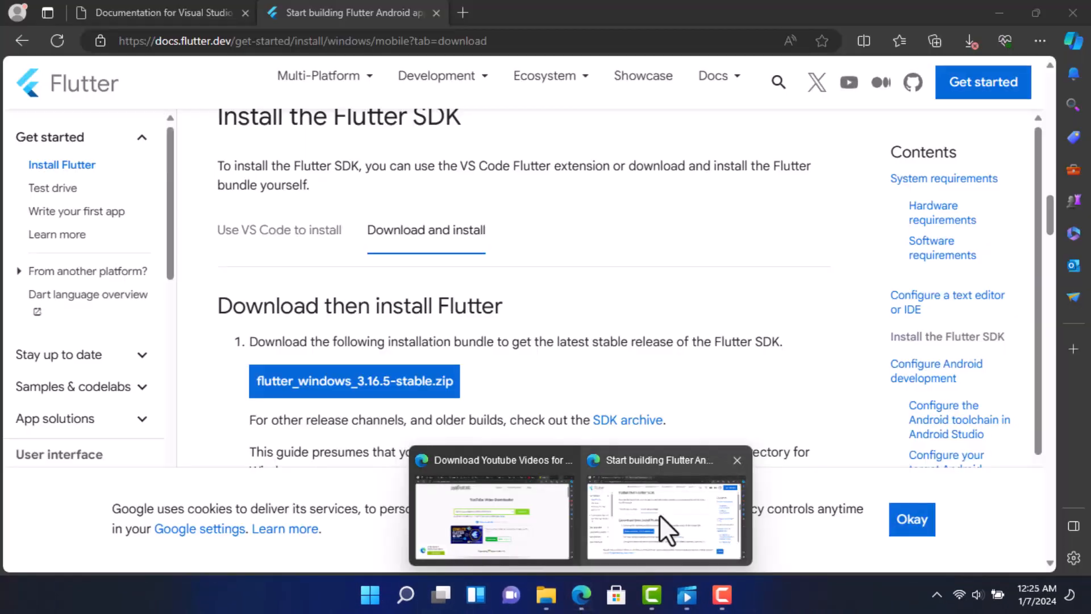
pyautogui.click(659, 513)
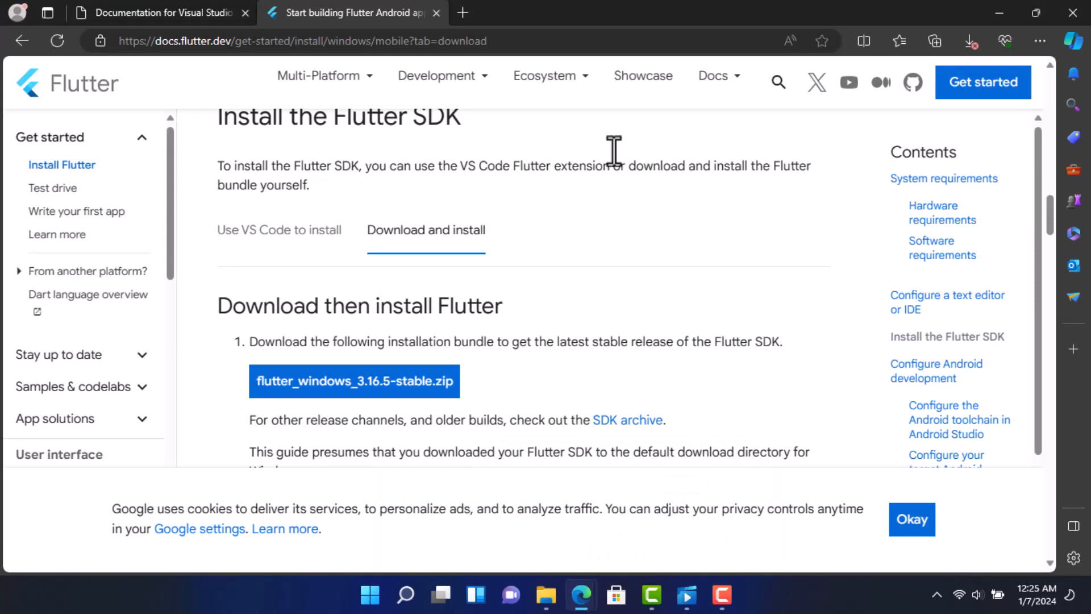
pyautogui.click(462, 11)
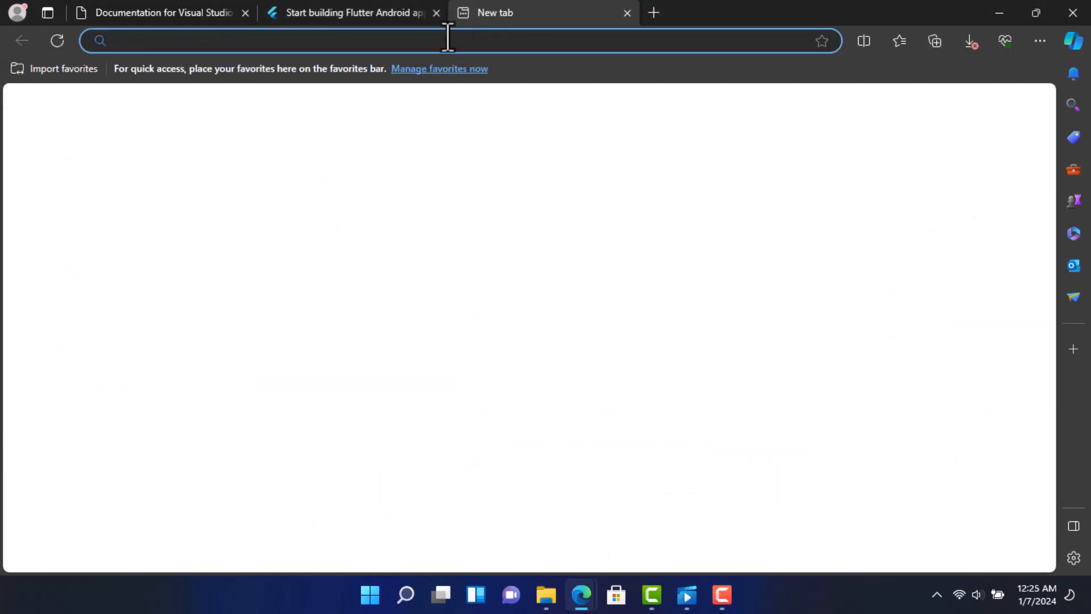
pyautogui.write('andr')
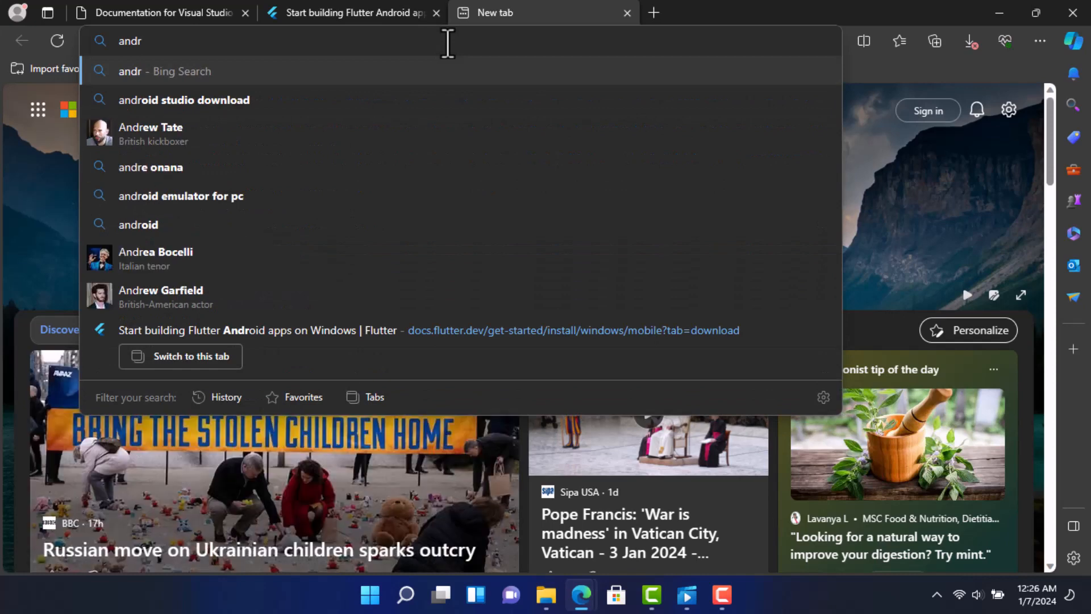
pyautogui.click(242, 97)
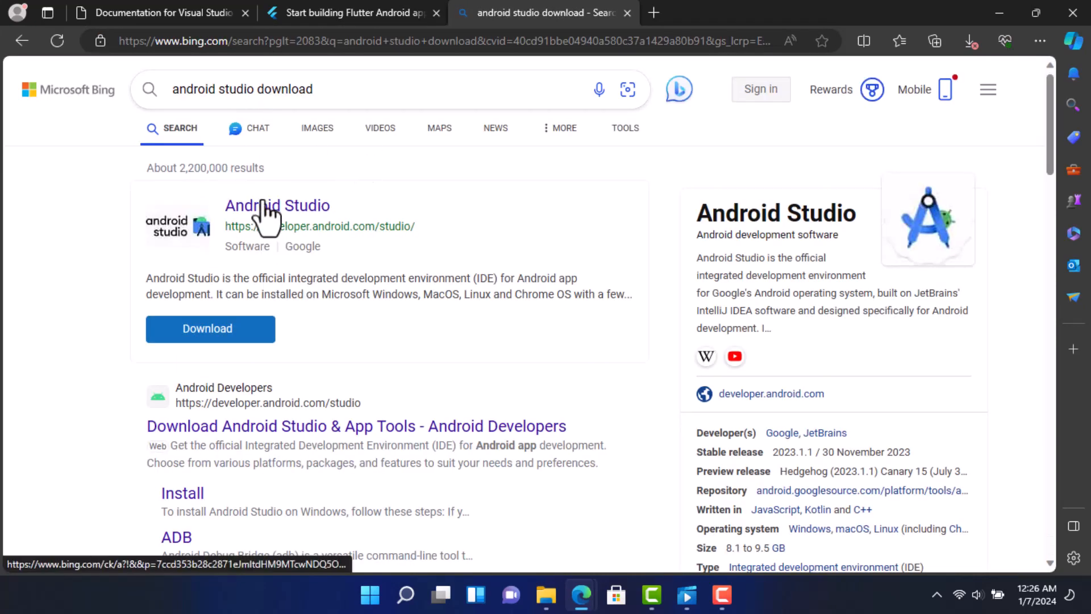
pyautogui.click(269, 224)
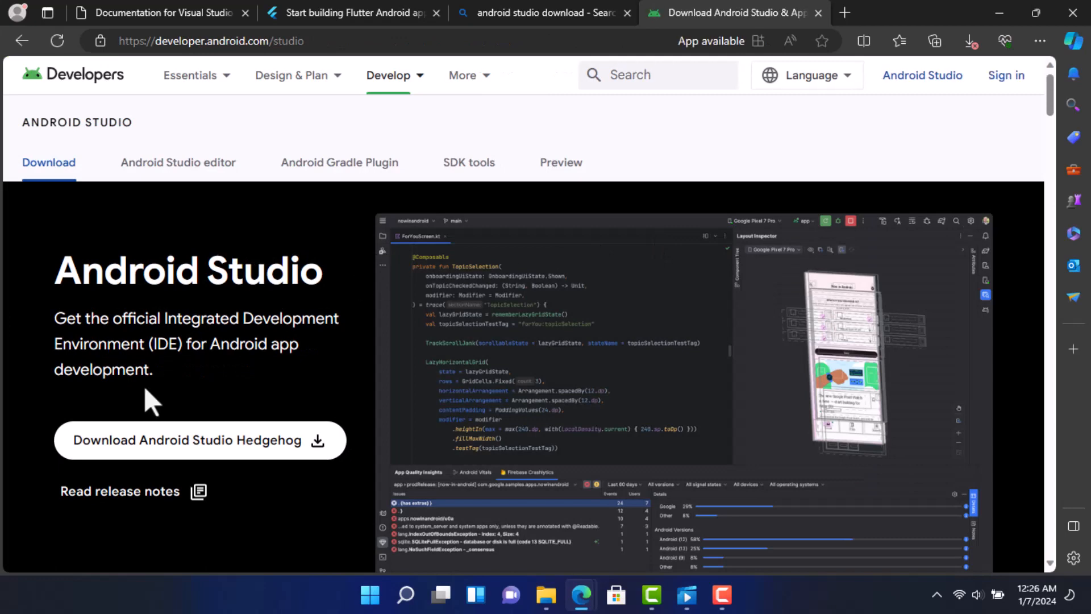
# Open the Android Studio Hedgehog download terms and agree to the terms and conditions.
pyautogui.click(206, 441)
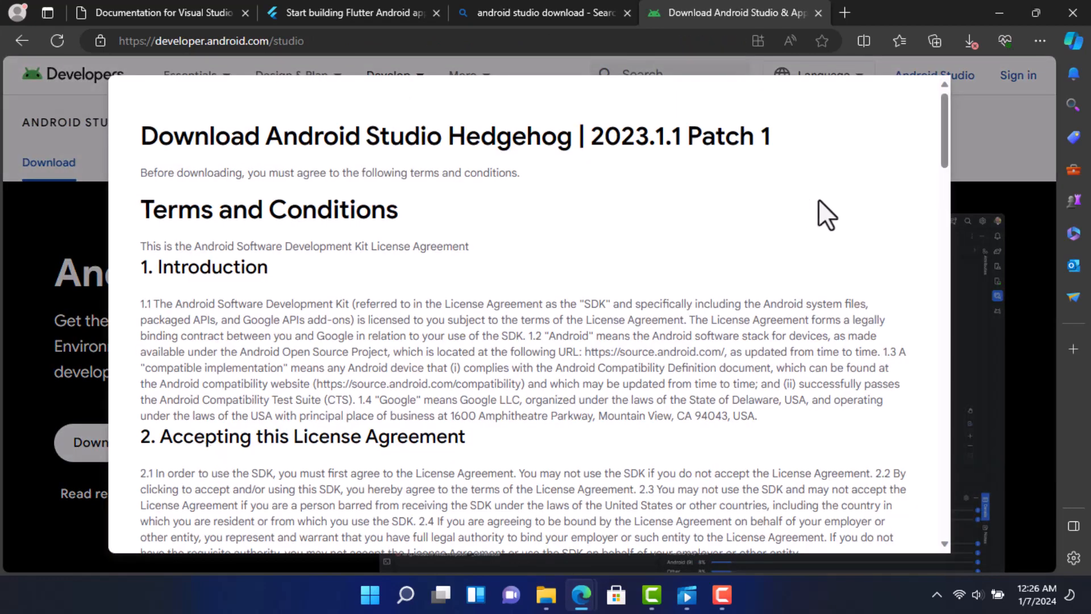
pyautogui.moveTo(943, 137); pyautogui.dragTo(930, 543)
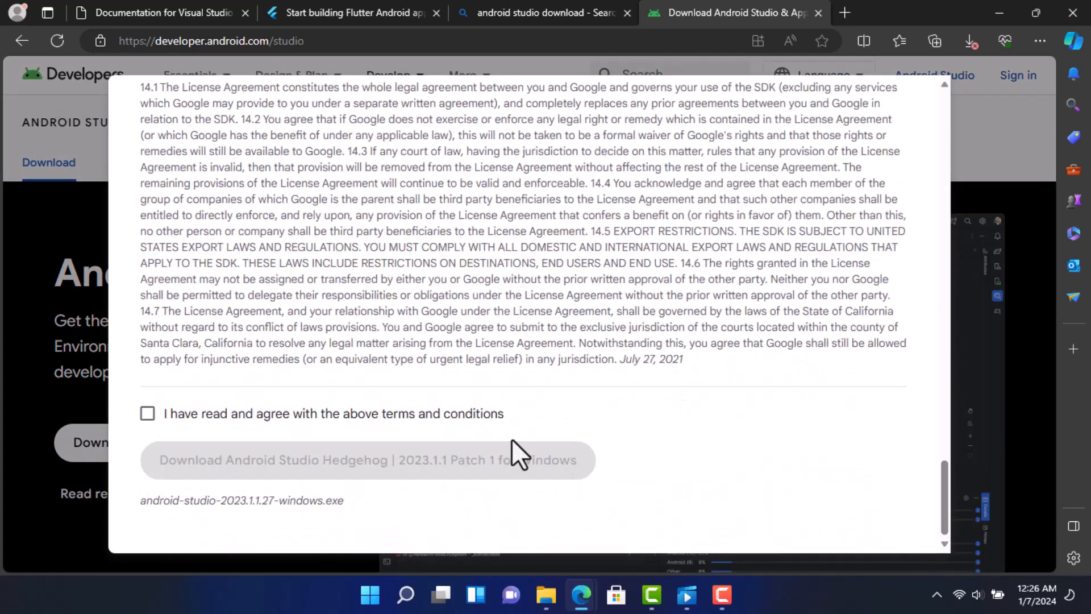
pyautogui.click(295, 416)
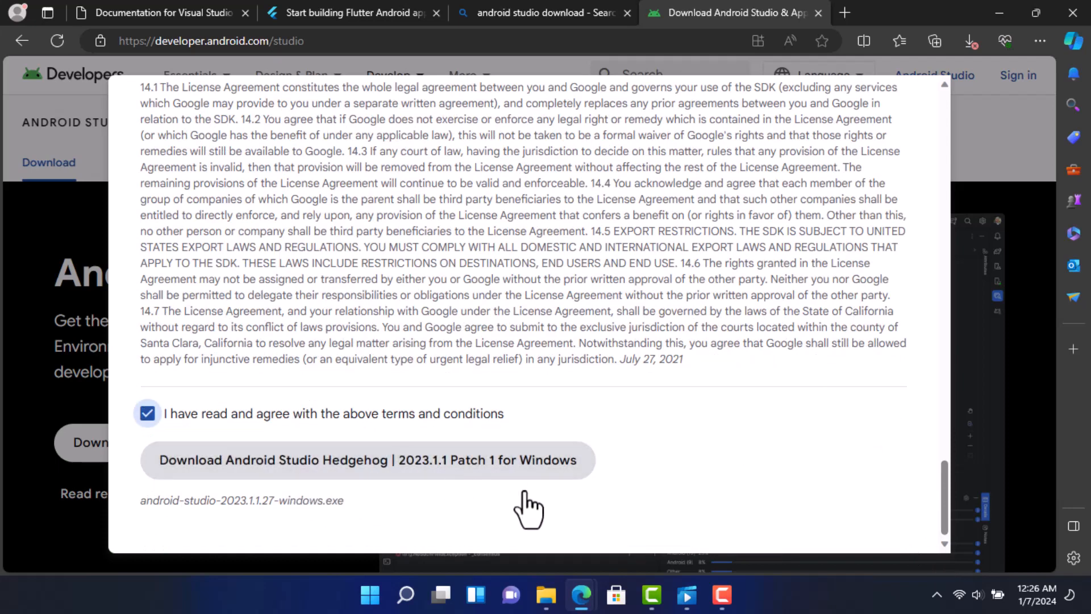
# Switch to the Setup Files folder in File Explorer and launch the android-studio-2022.1.1.20-windows installer.
pyautogui.moveTo(545, 599)
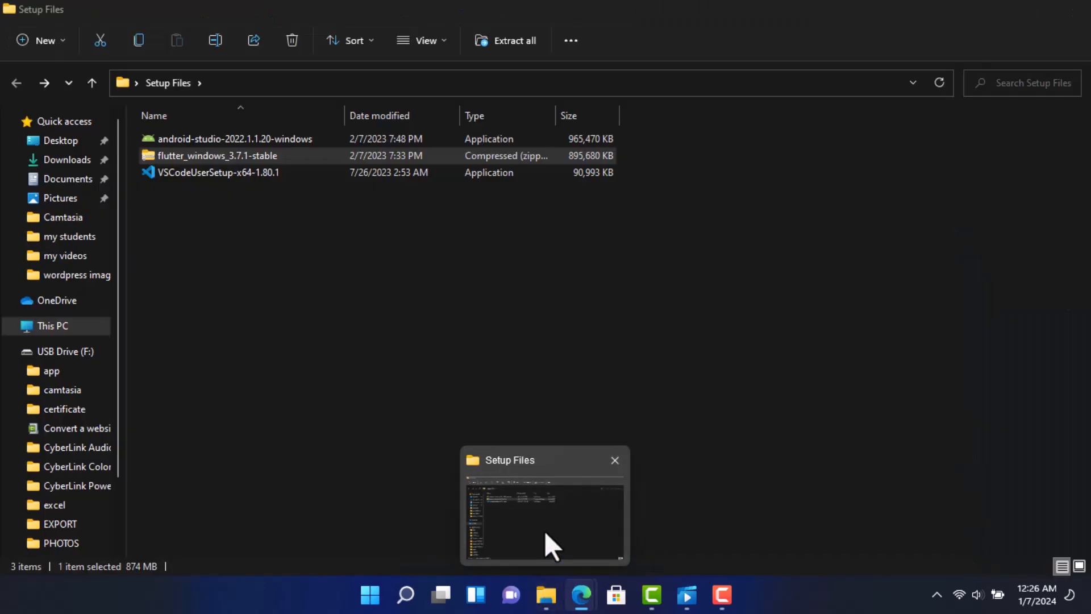
pyautogui.click(544, 530)
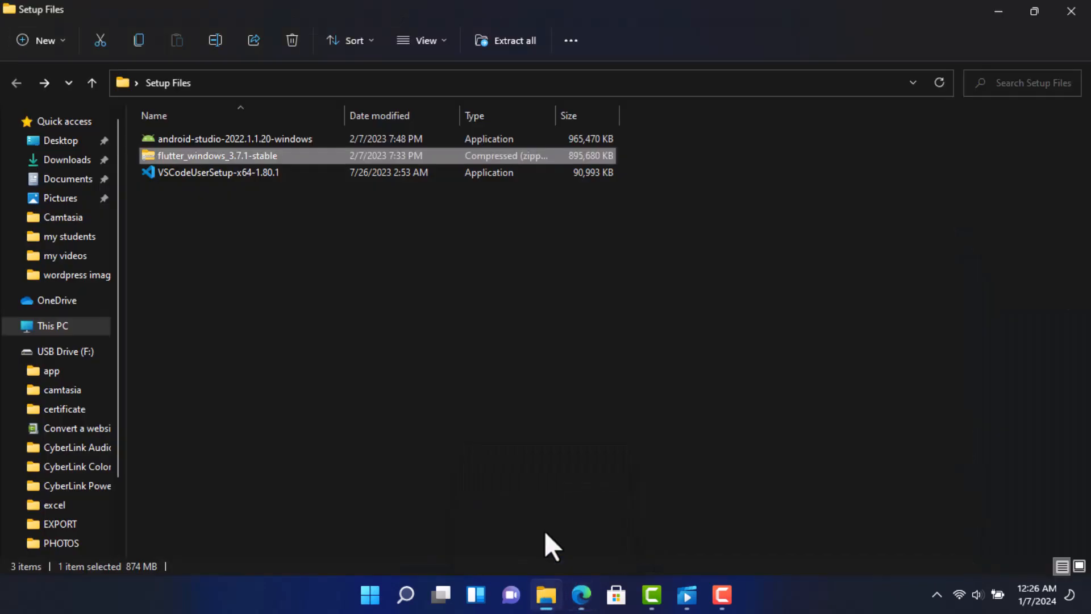
pyautogui.click(342, 140)
pyautogui.doubleClick(353, 140)
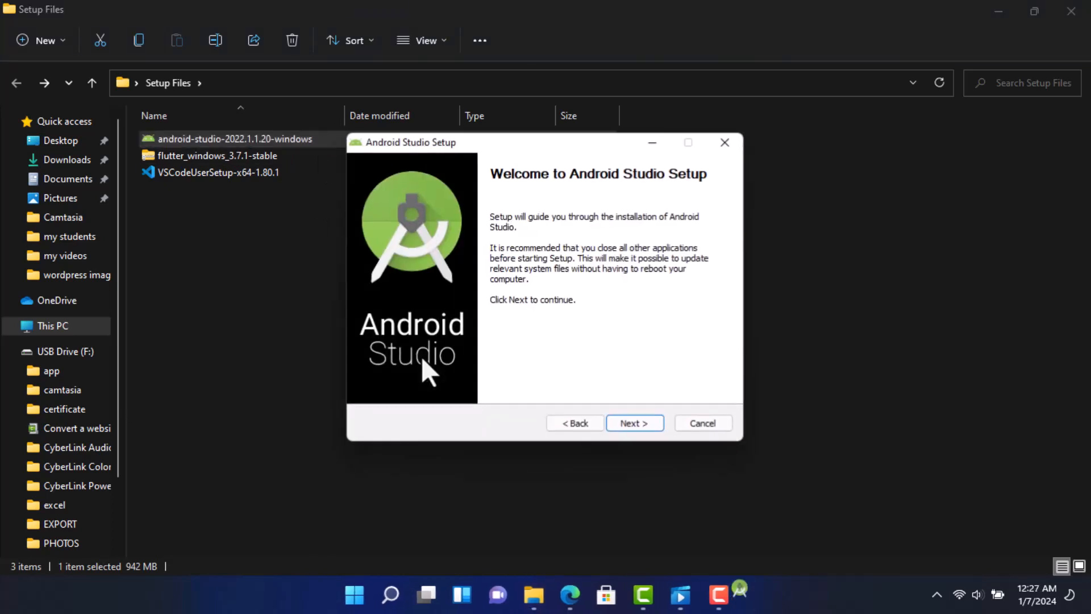
# Install Android Studio with the Android Virtual Device component in C:\Program Files\Android\Android Studio.
pyautogui.click(633, 424)
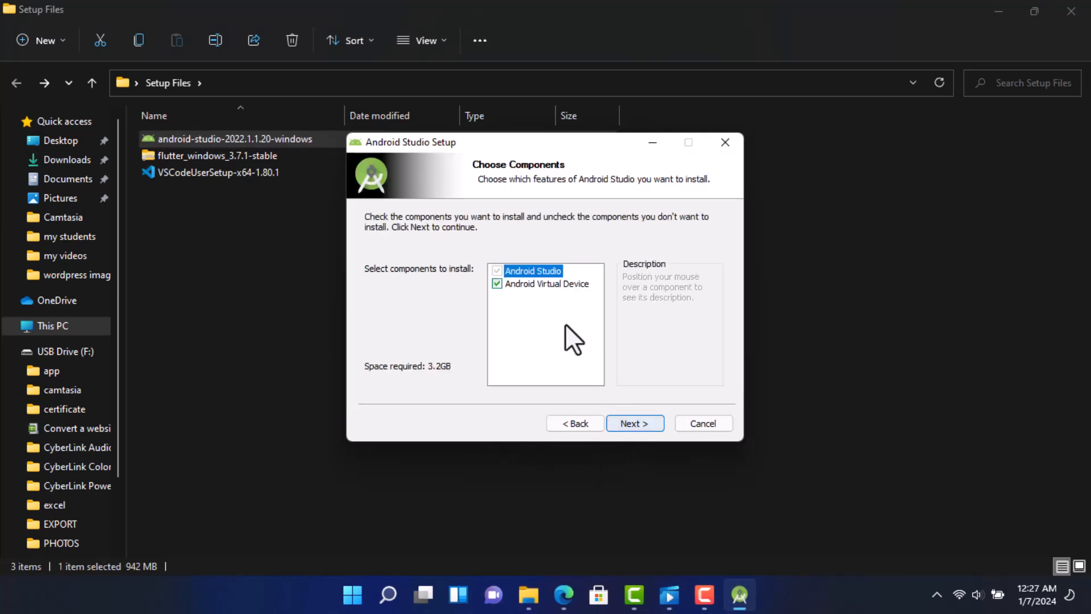
pyautogui.moveTo(516, 284)
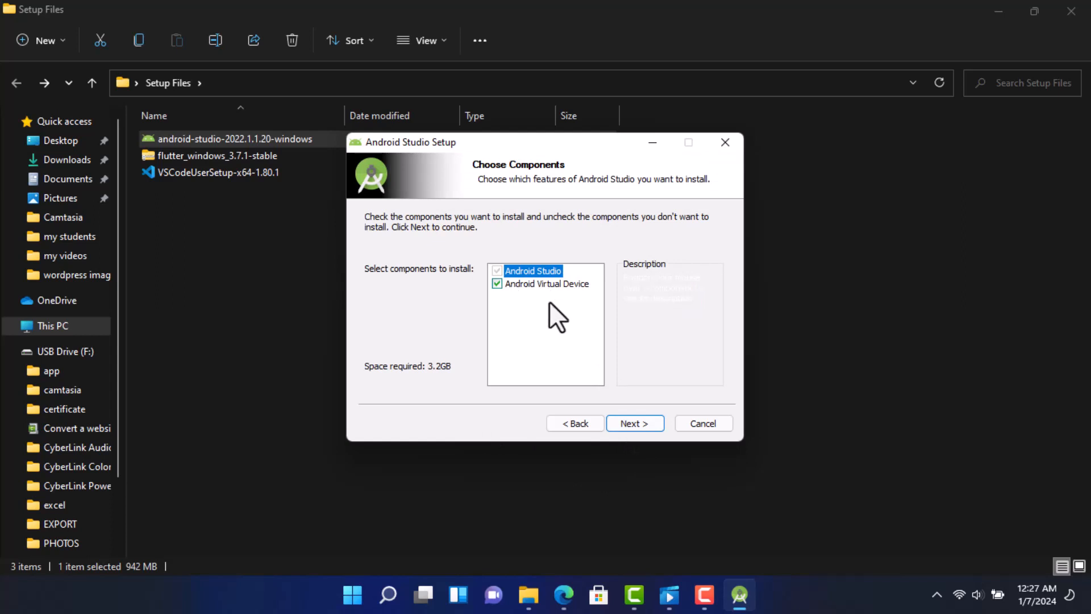
pyautogui.click(632, 424)
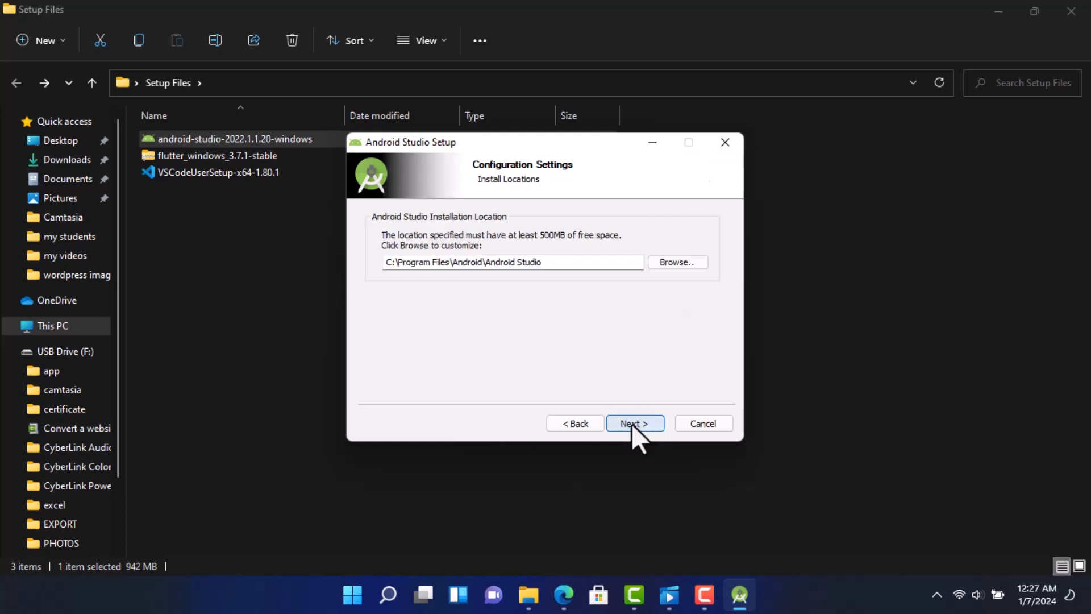
pyautogui.click(632, 424)
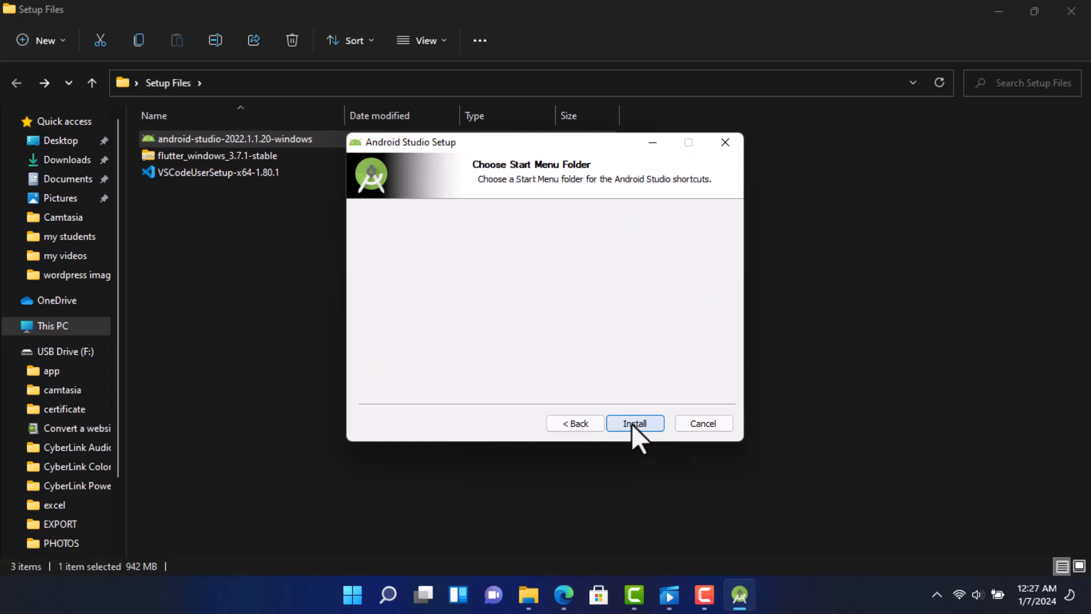
pyautogui.click(632, 423)
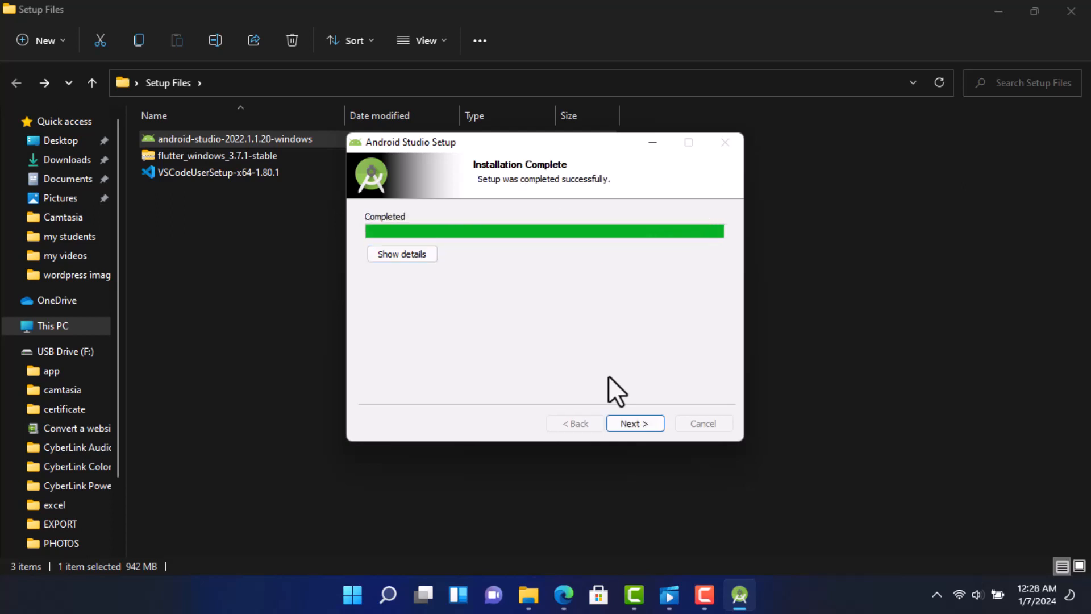
# Finish the setup and start Android Studio without importing settings or sending usage statistics to Google.
pyautogui.click(634, 423)
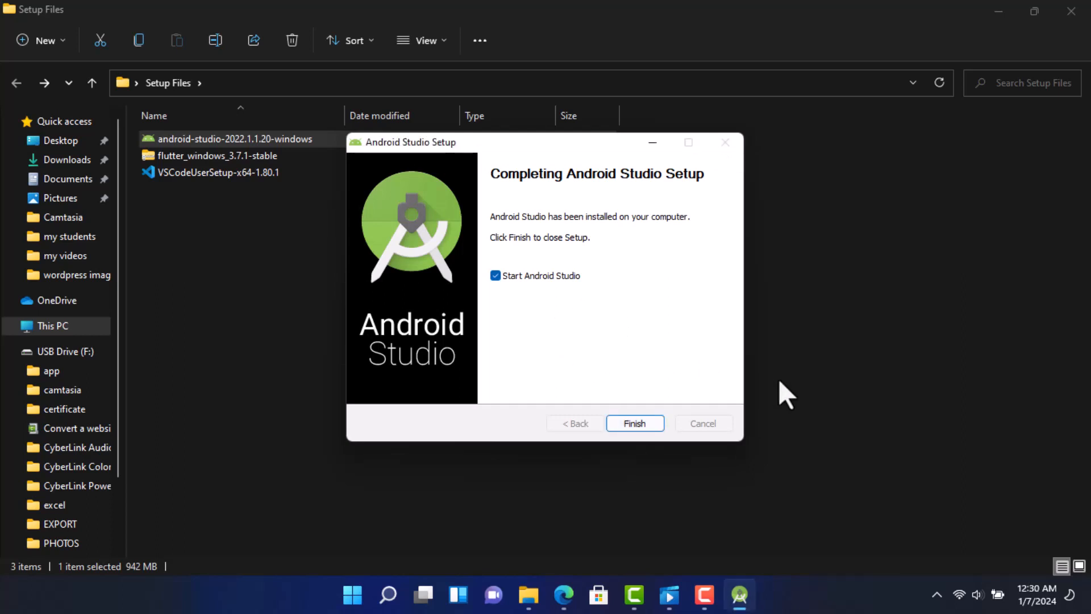
pyautogui.click(631, 421)
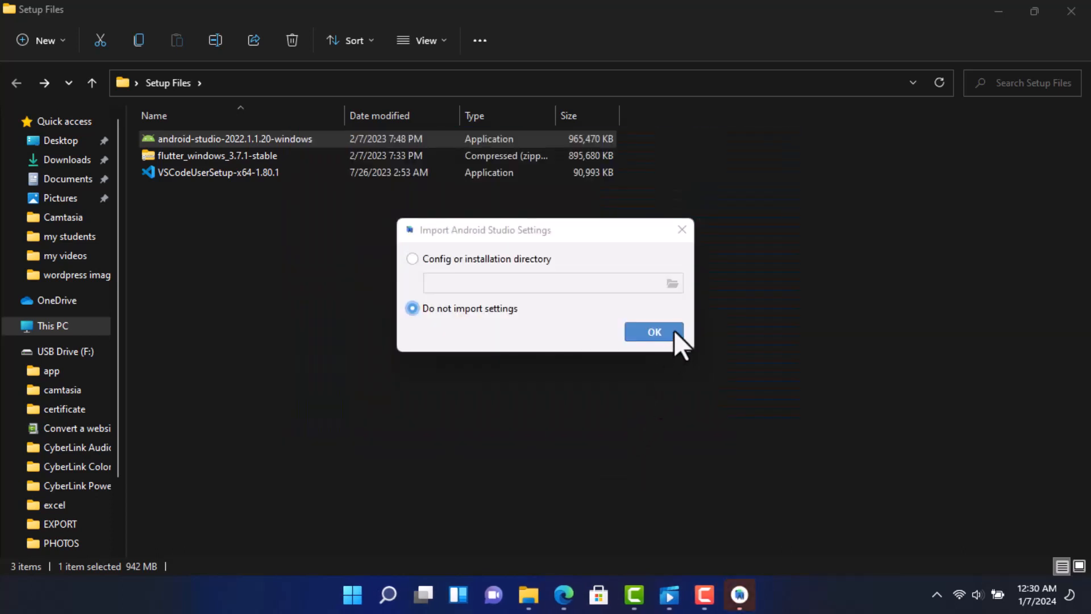
pyautogui.click(654, 332)
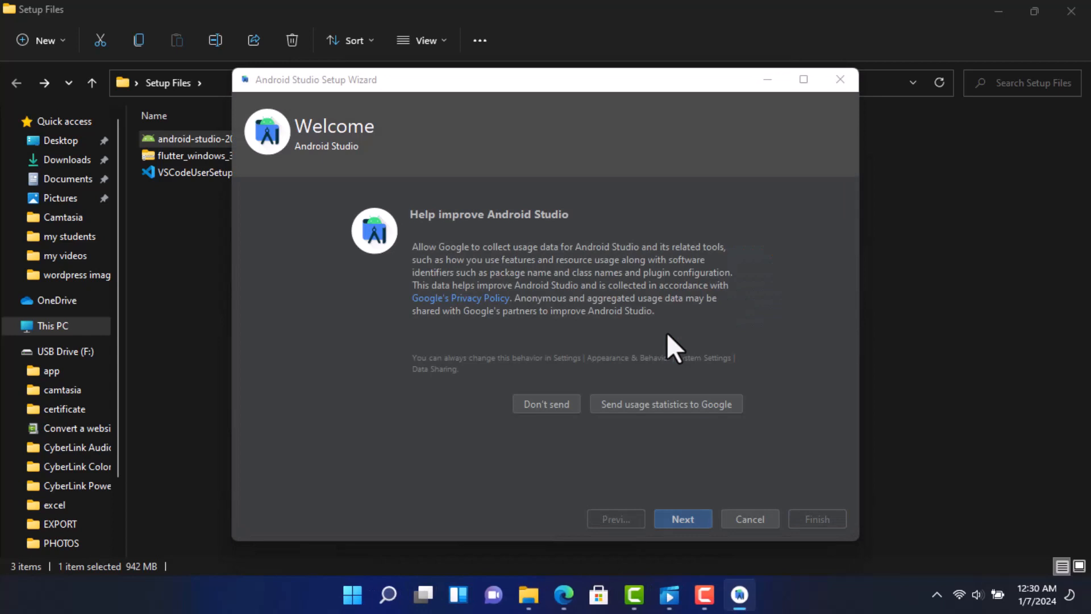
pyautogui.click(558, 404)
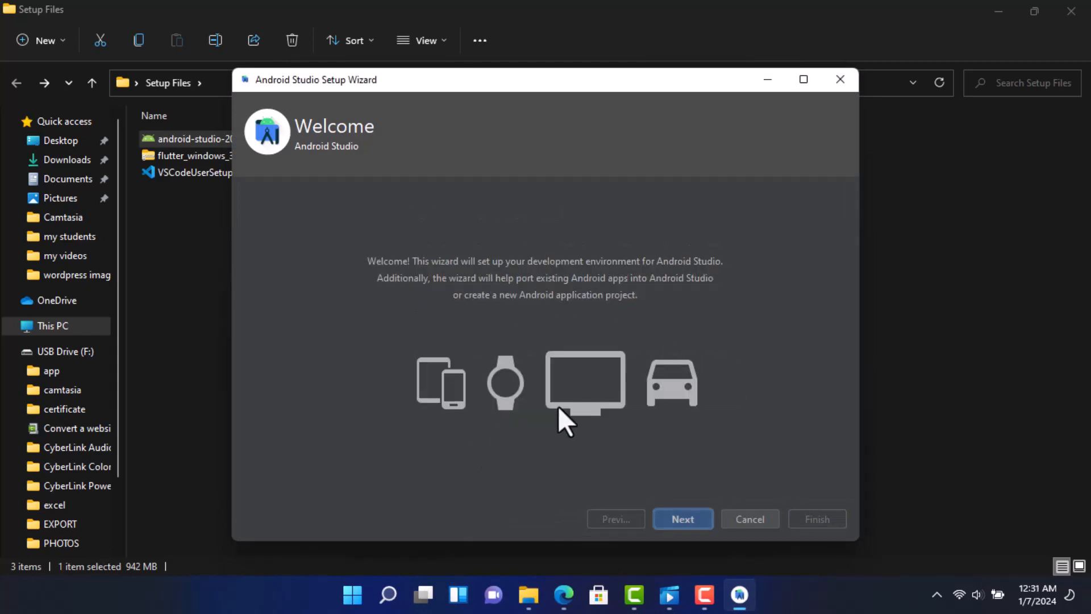
# Choose the Standard install type and the Darcula theme, and proceed through the verified settings to the license agreement.
pyautogui.click(681, 518)
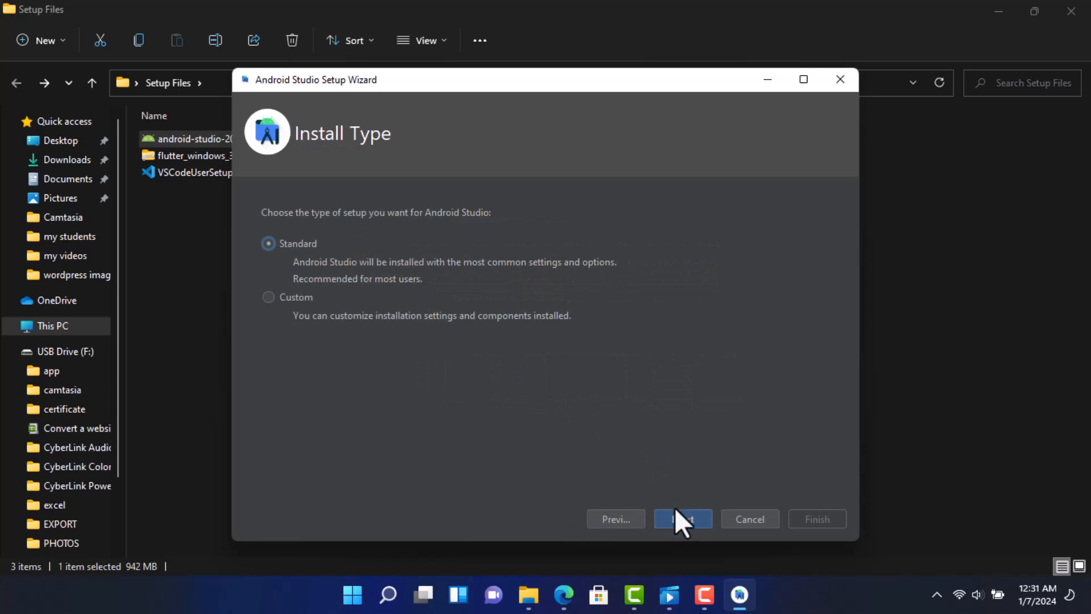
pyautogui.click(681, 518)
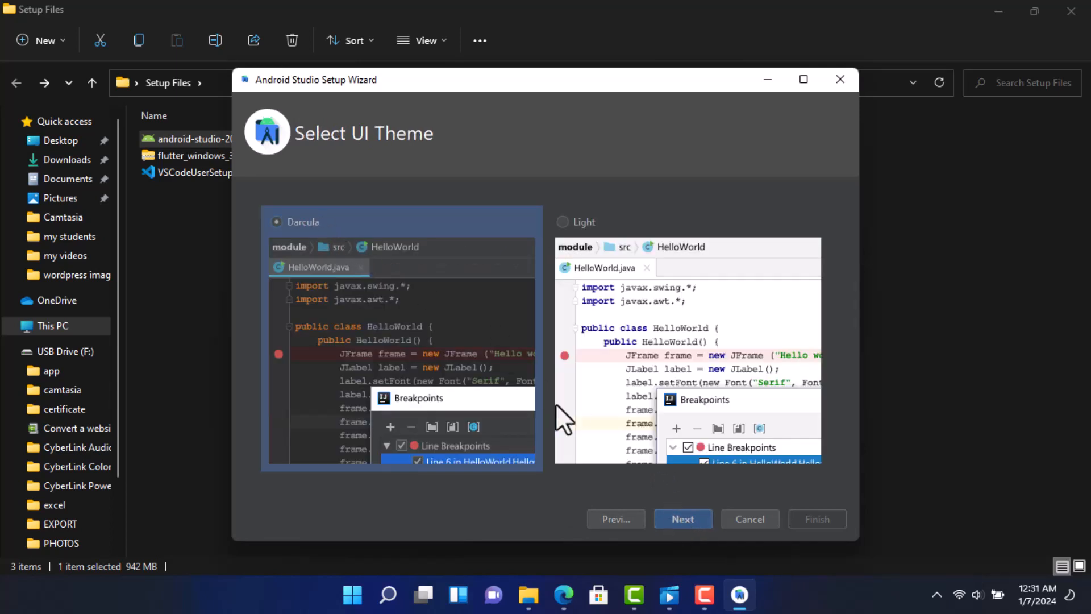
pyautogui.click(677, 519)
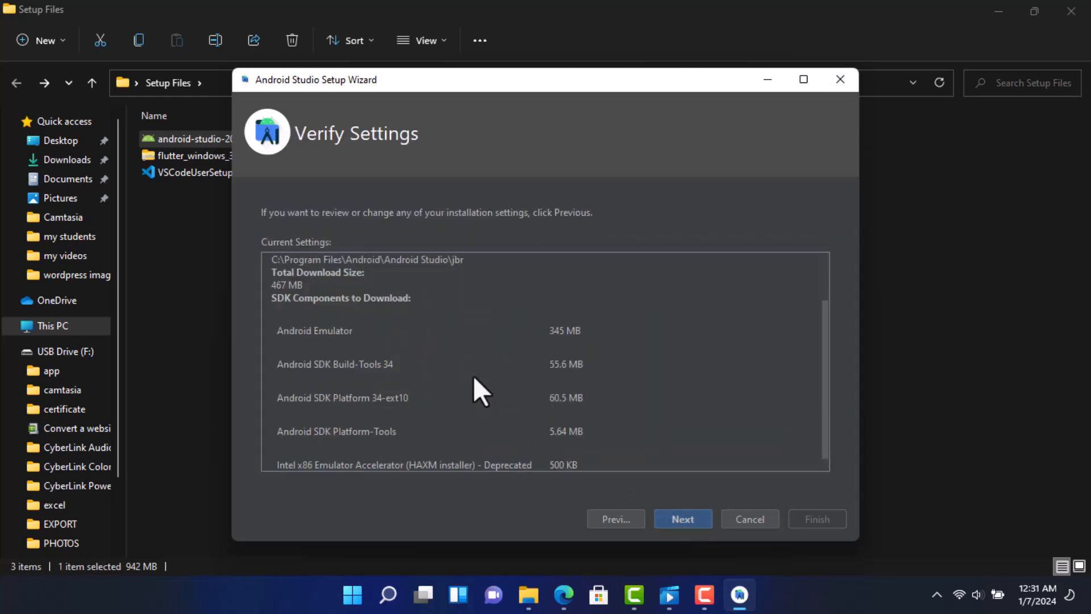
pyautogui.click(679, 518)
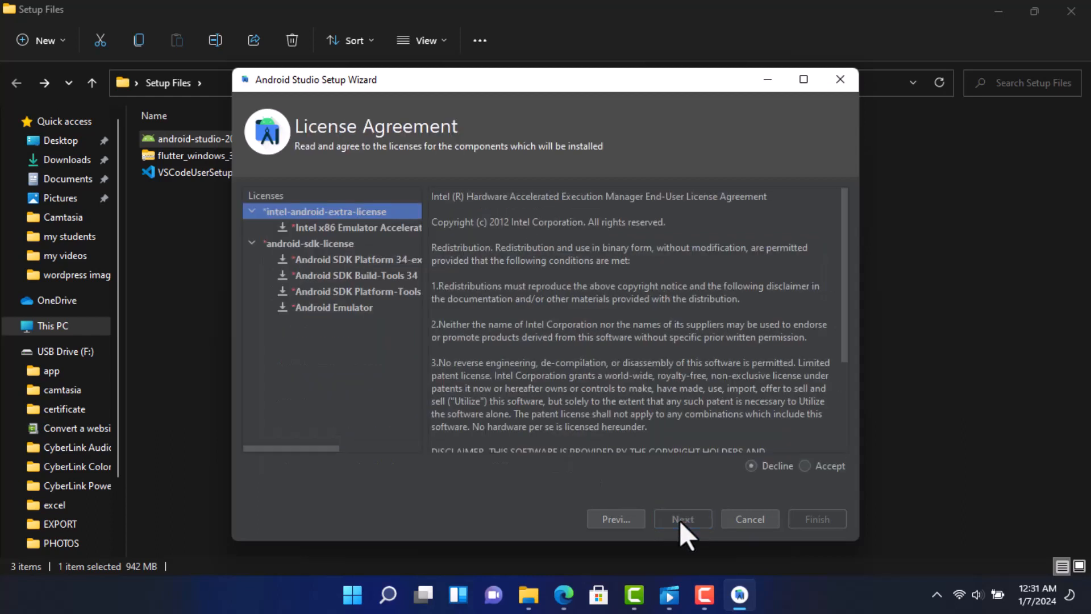
# Accept the intel-android-extra-license and android-sdk-license, download the SDK components, and finish the setup wizard.
pyautogui.click(805, 466)
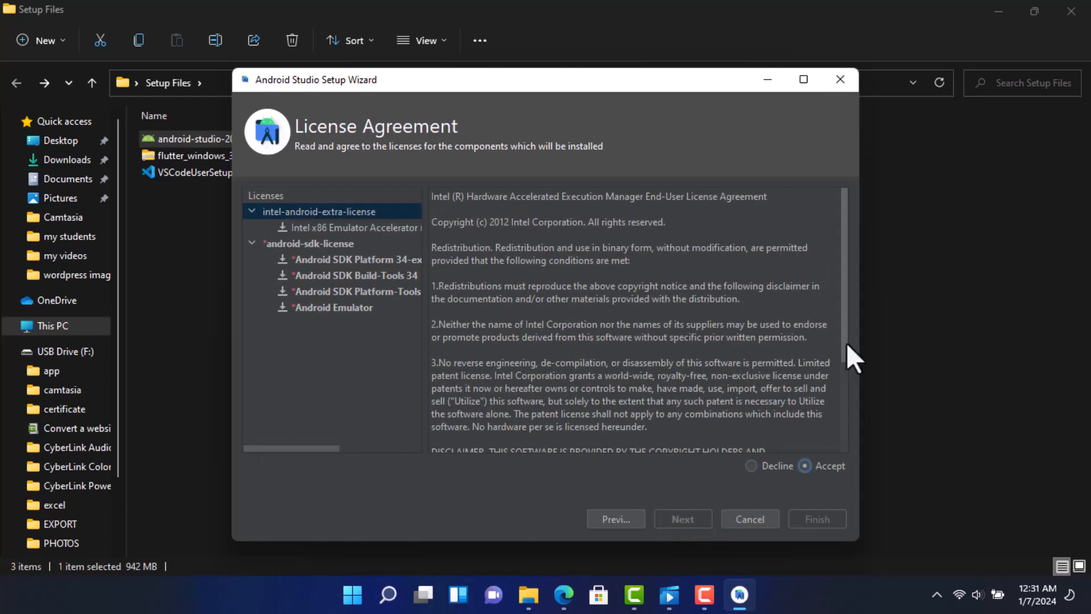
pyautogui.moveTo(847, 342); pyautogui.dragTo(869, 453)
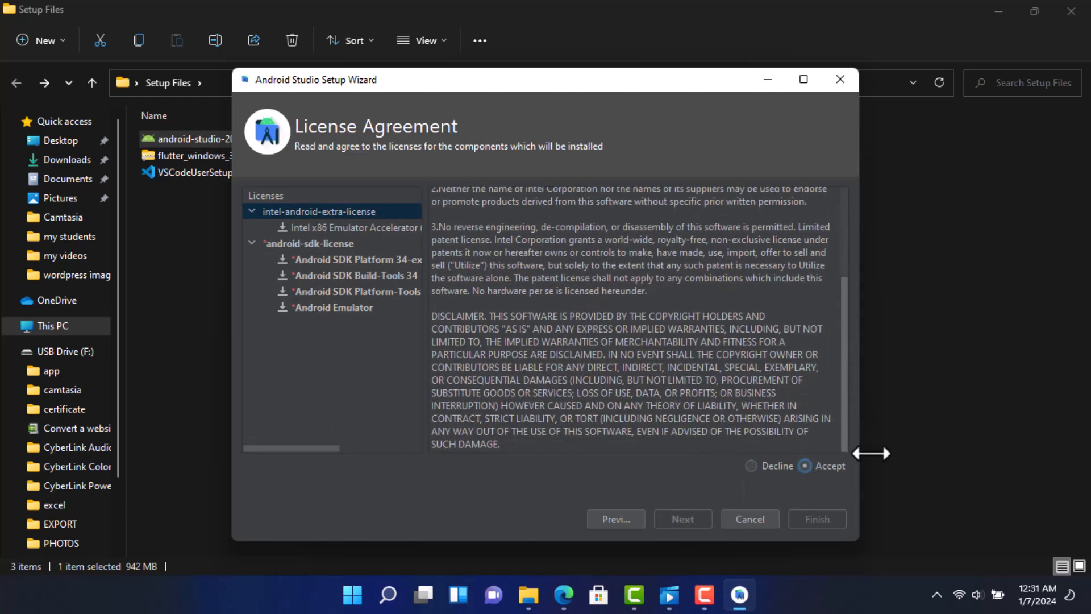
pyautogui.click(400, 227)
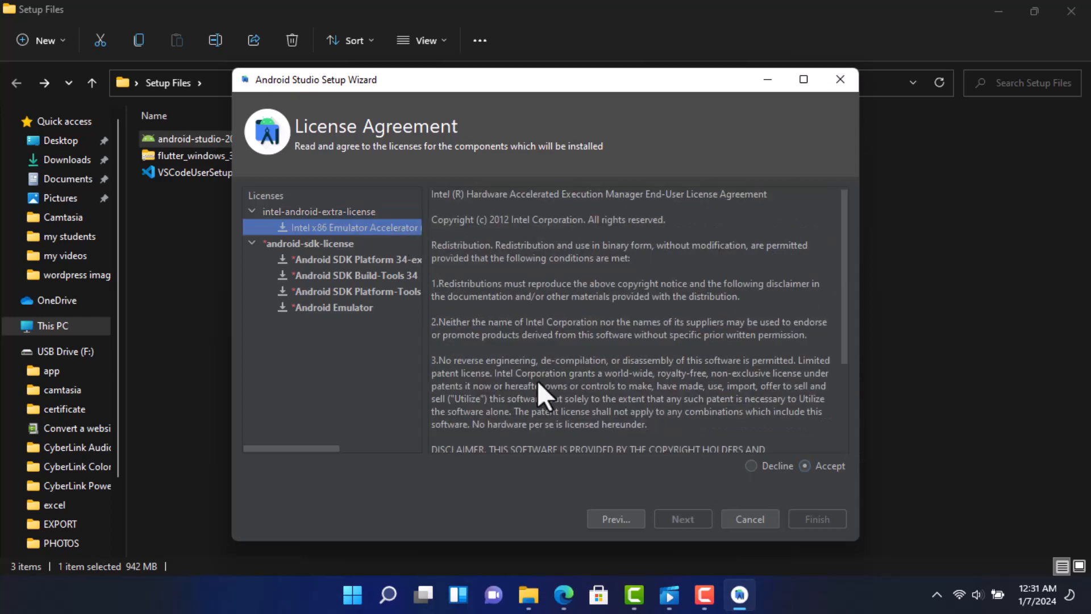
pyautogui.click(339, 240)
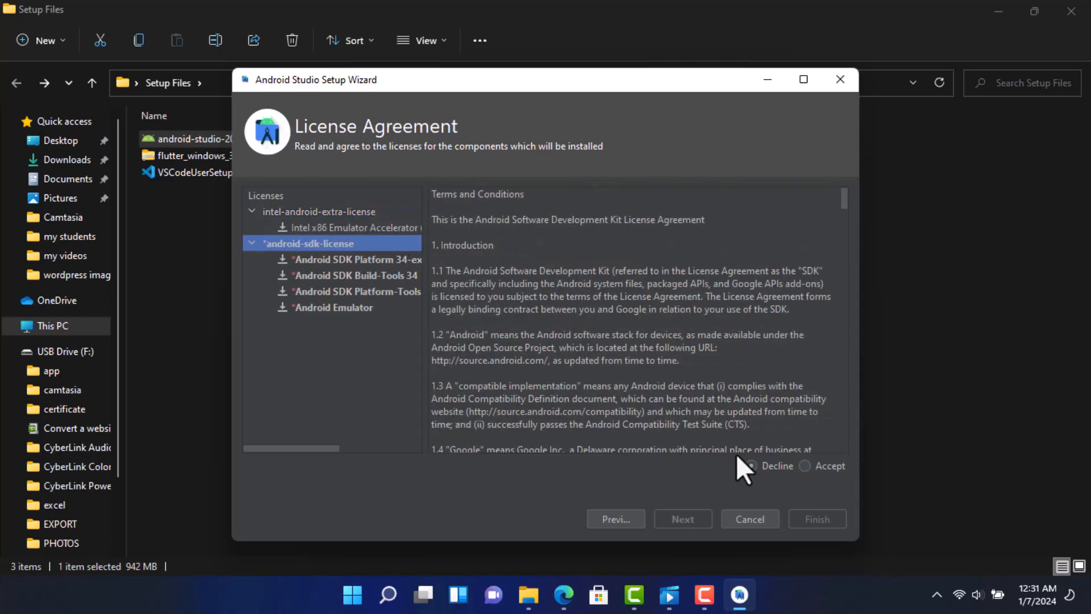
pyautogui.click(805, 466)
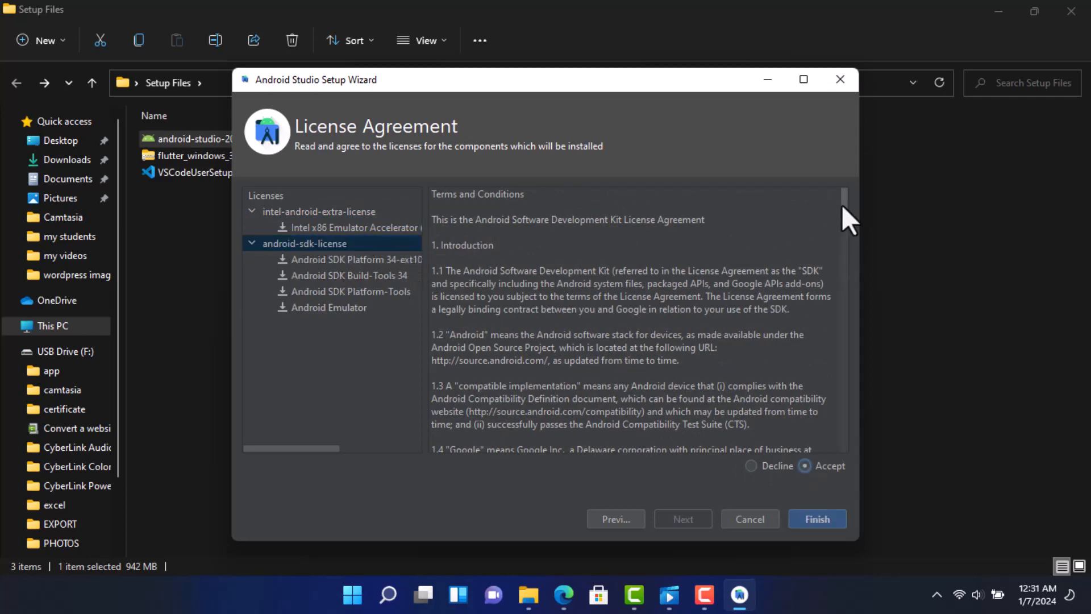
pyautogui.moveTo(842, 205); pyautogui.dragTo(845, 489)
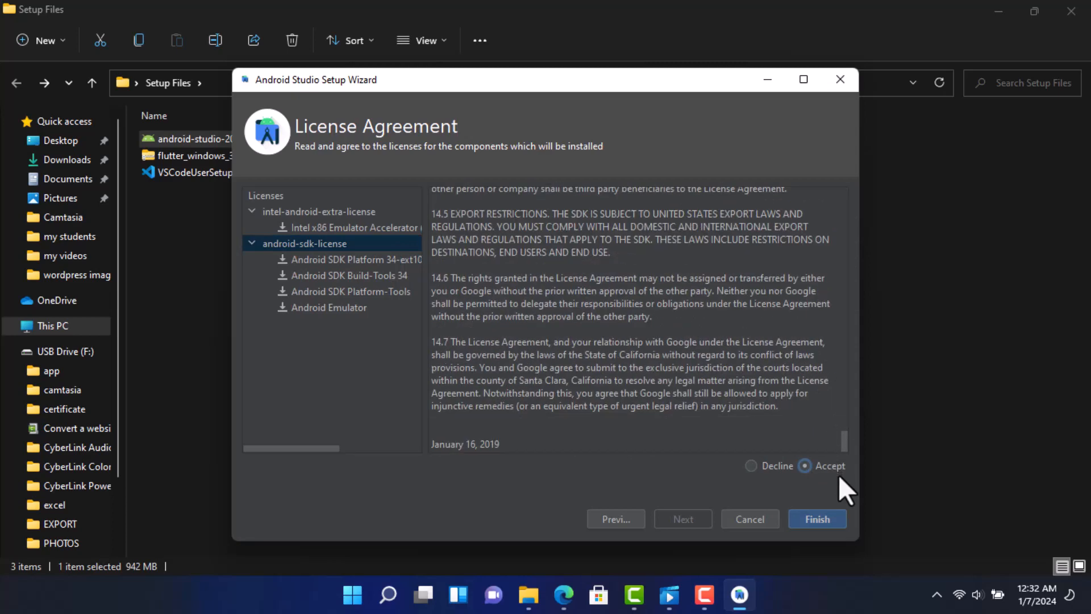
pyautogui.click(816, 518)
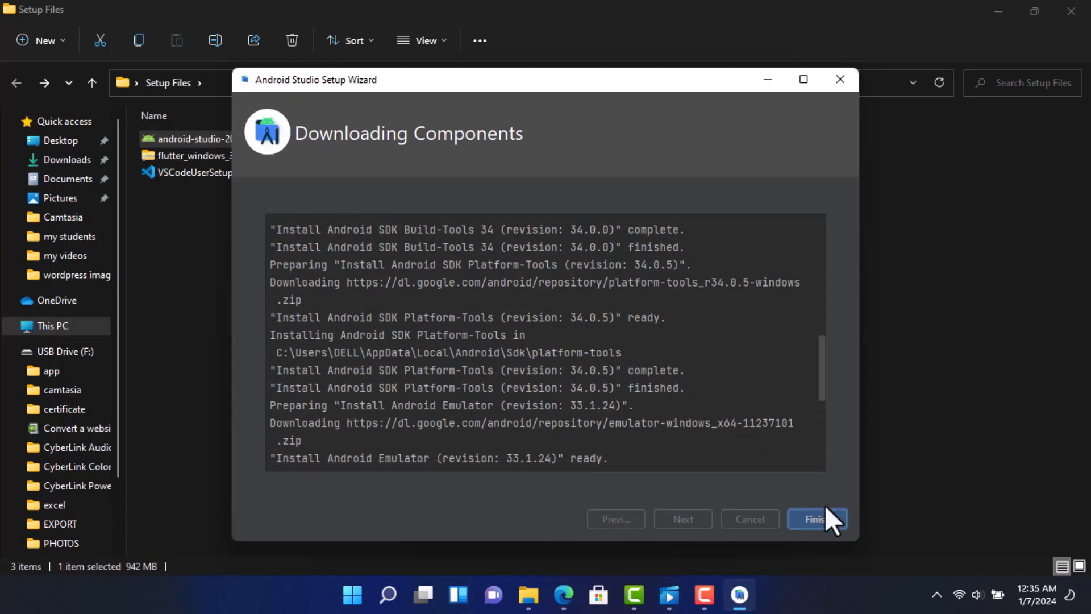
pyautogui.click(816, 520)
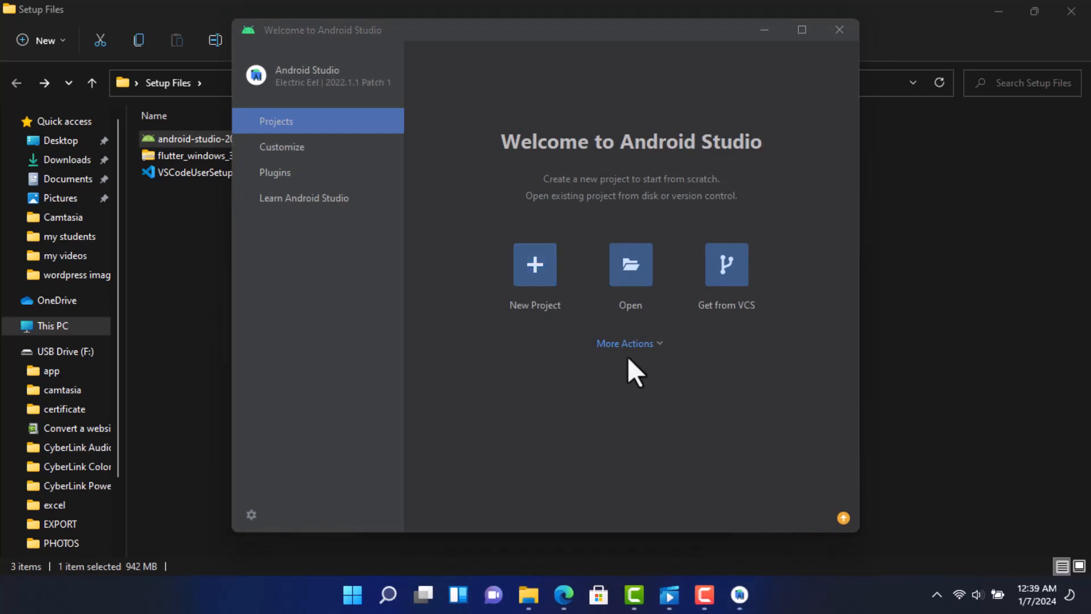
# Start creating a virtual device in the Virtual Device Manager with the Pixel 6 phone as hardware.
pyautogui.click(658, 348)
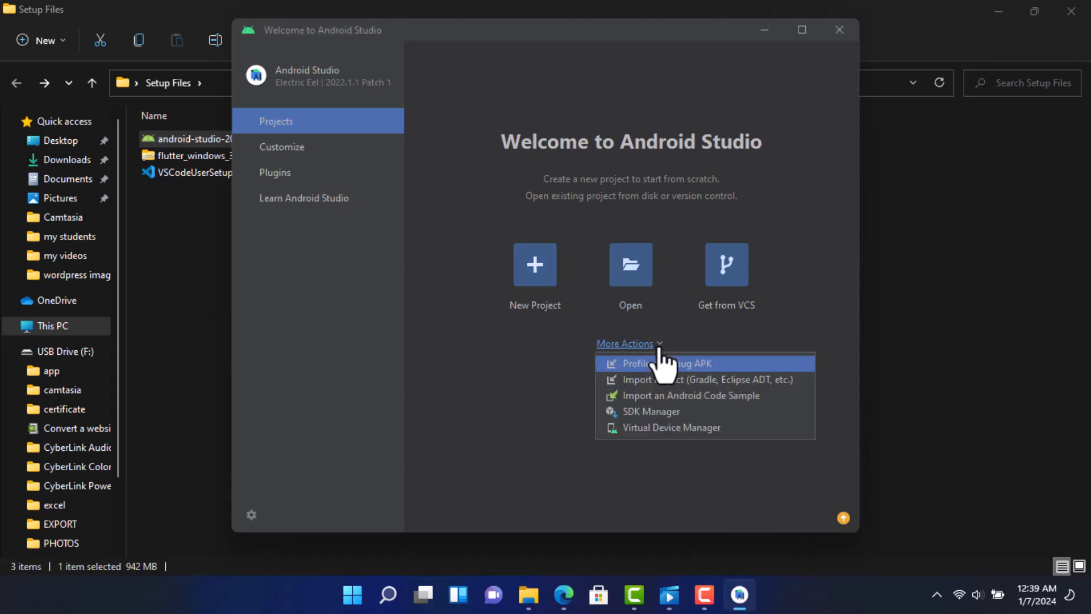
pyautogui.click(674, 429)
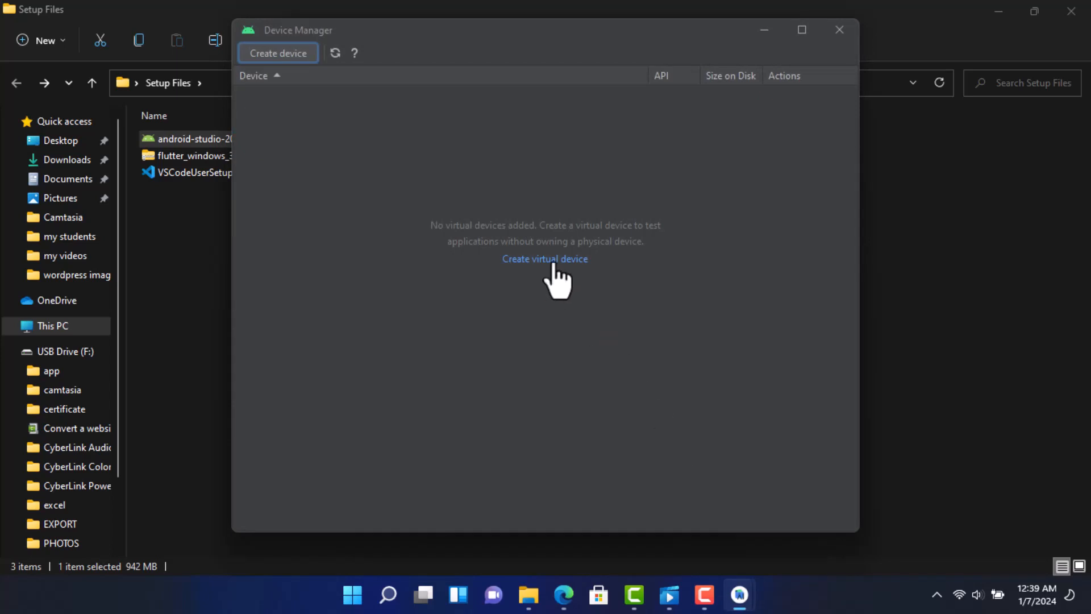
pyautogui.click(552, 261)
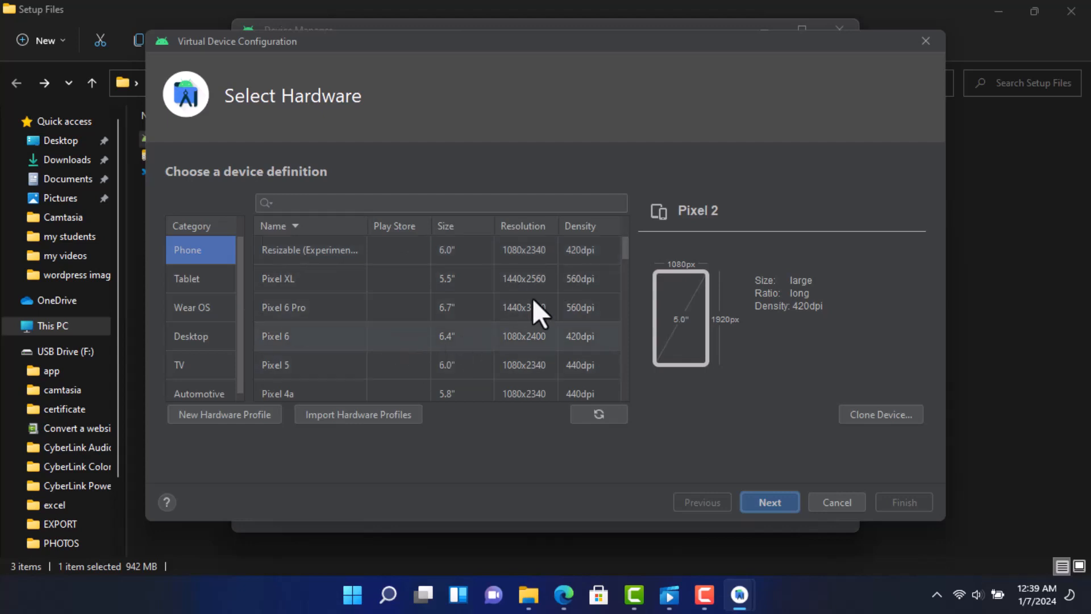
pyautogui.scroll(-1, 622, 251)
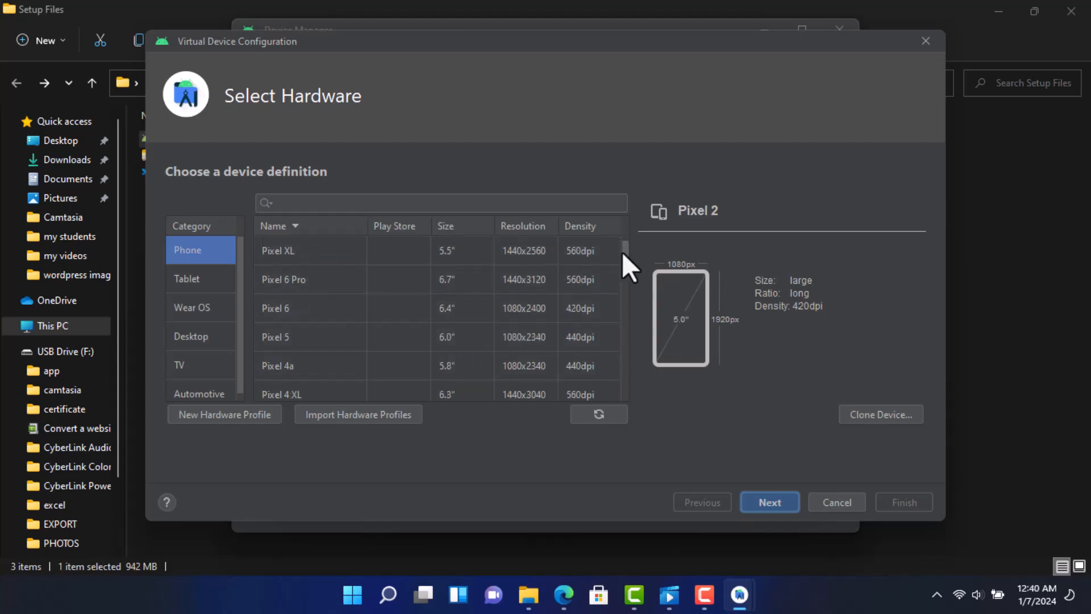
pyautogui.click(311, 306)
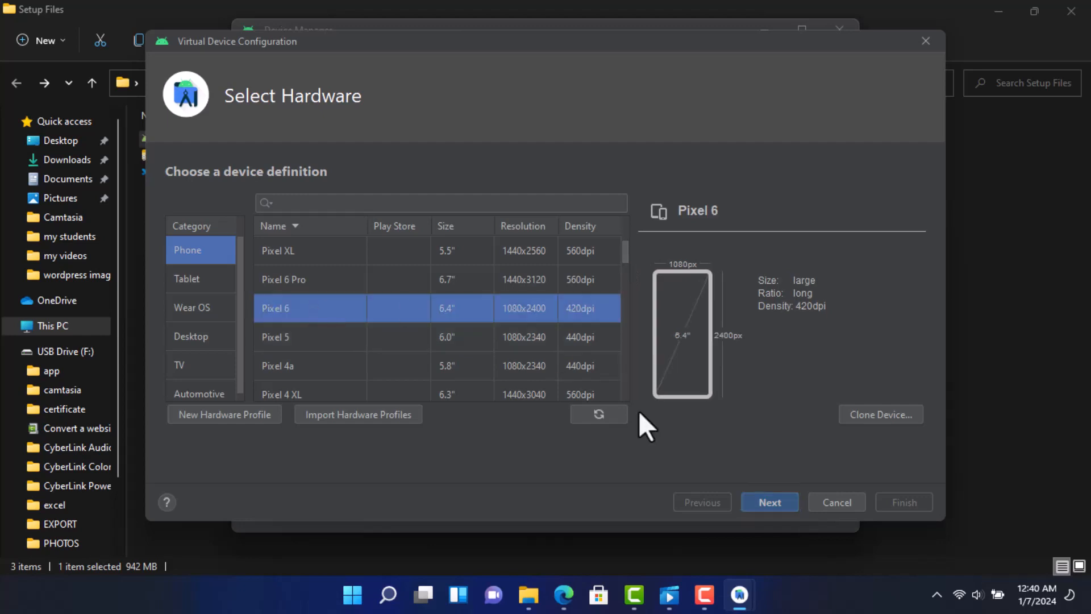
pyautogui.click(767, 501)
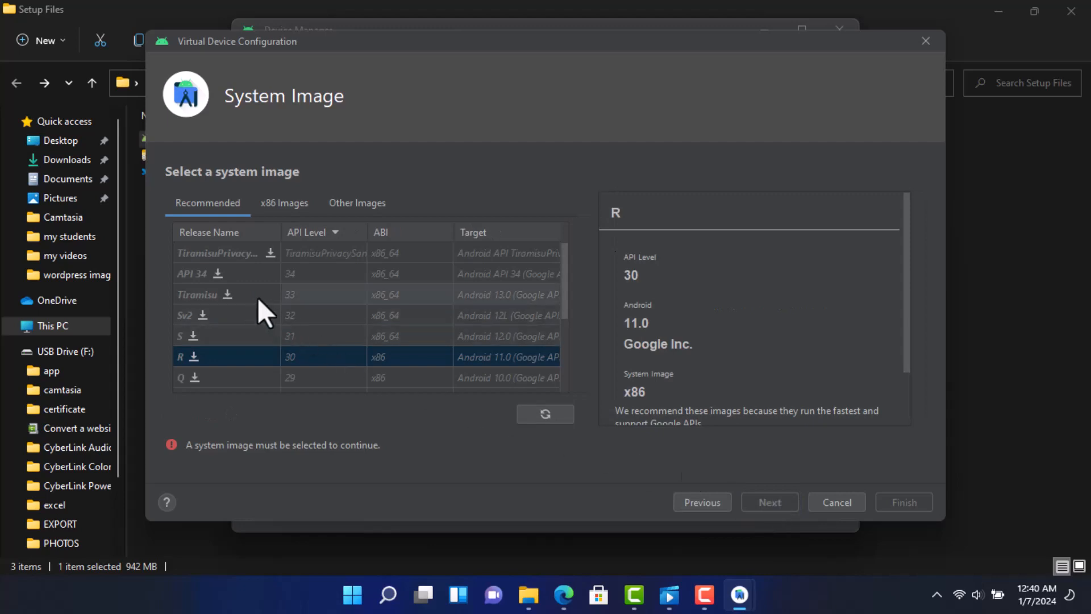
# Download the Tiramisu API 33 x86_64 system image, accepting its license, and finish creating the virtual device in portrait orientation.
pyautogui.click(227, 300)
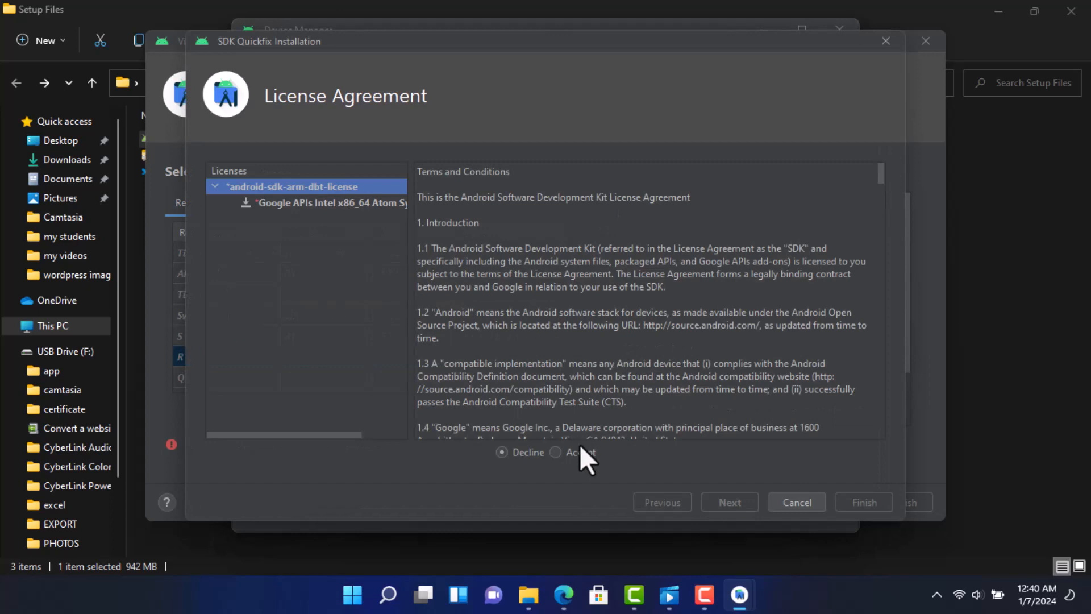
pyautogui.click(555, 452)
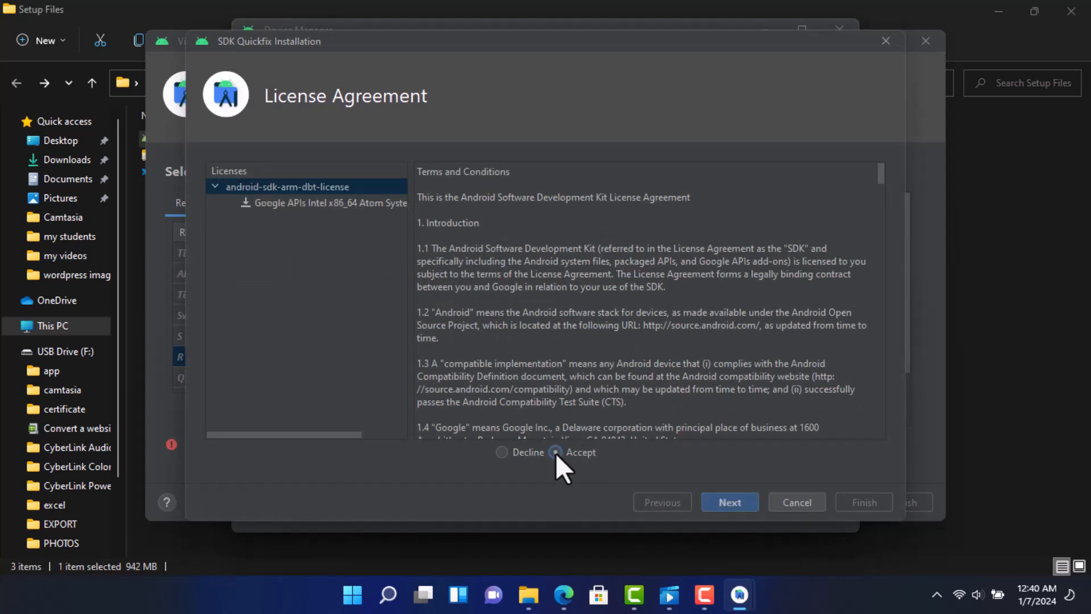
pyautogui.click(729, 502)
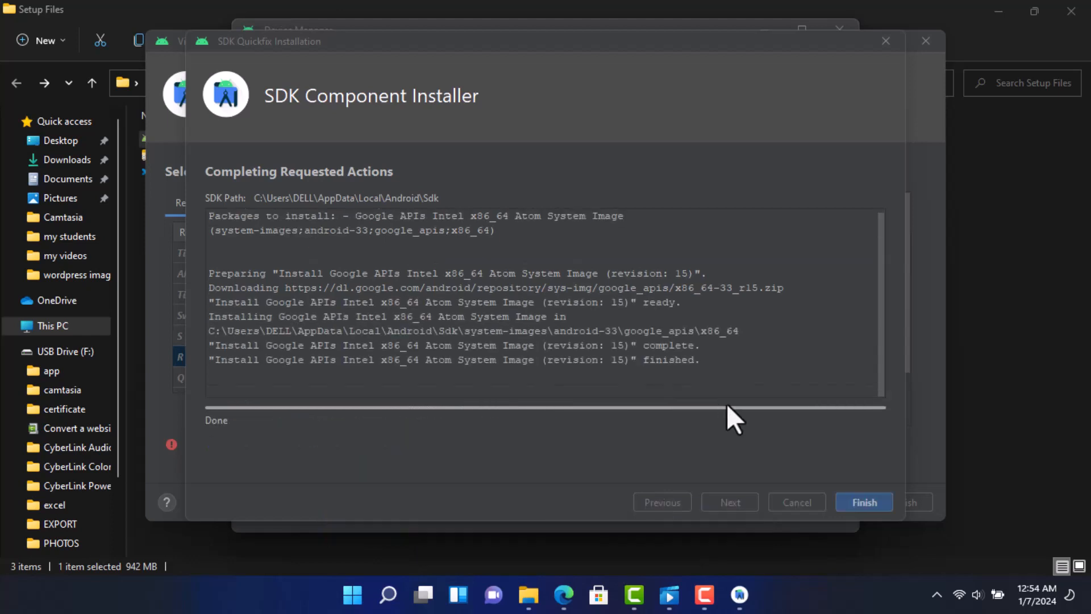
pyautogui.click(862, 503)
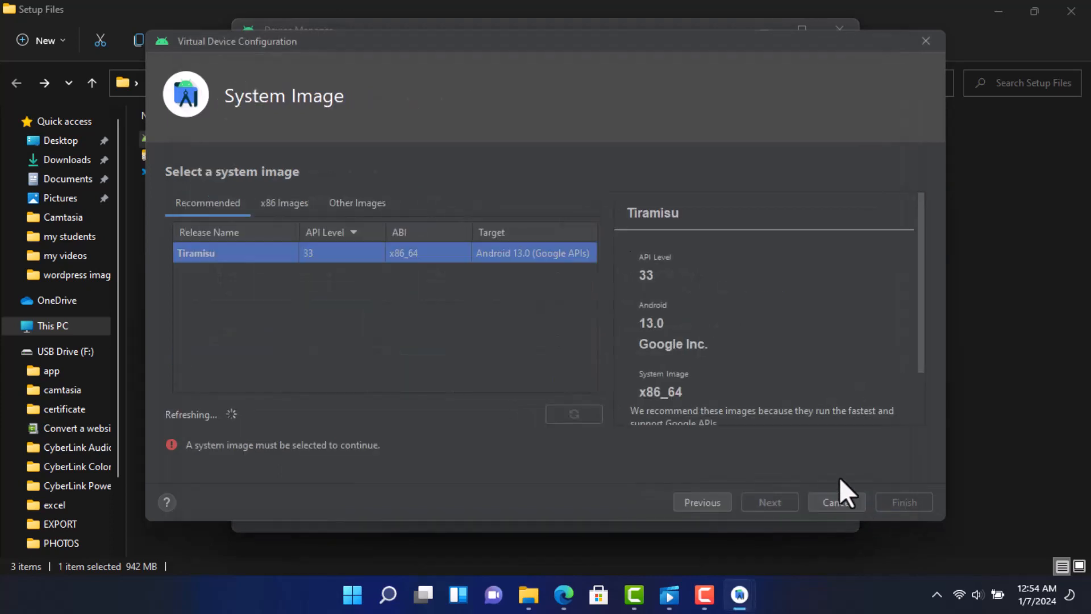
pyautogui.click(768, 503)
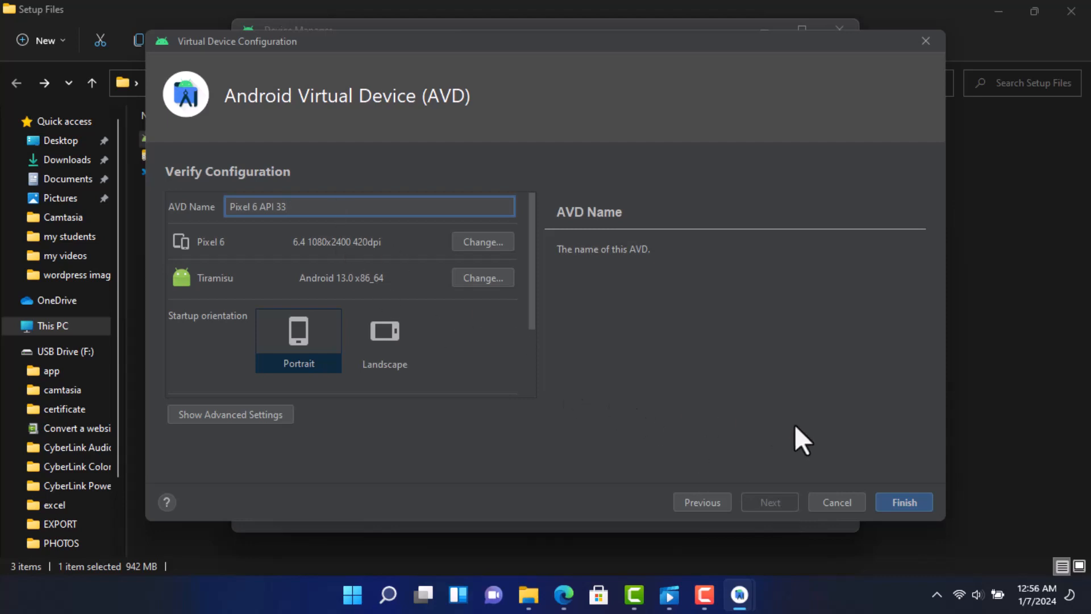
pyautogui.click(903, 501)
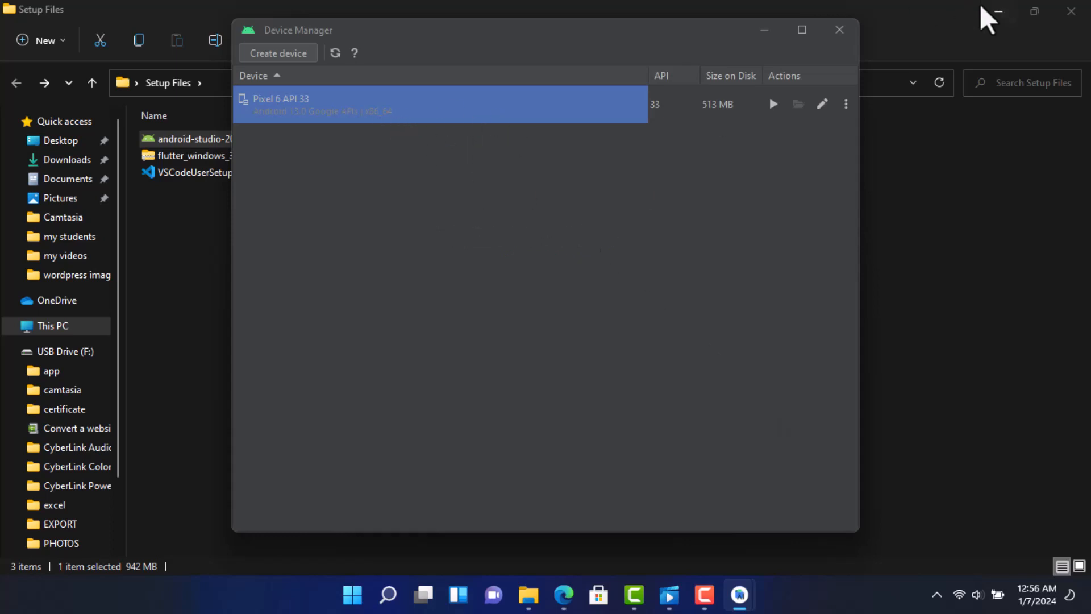
# Minimize File Explorer, launch the Pixel 6 virtual device with public network access allowed for netsimd, and move the emulator beside the Device Manager.
pyautogui.click(994, 11)
pyautogui.click(995, 12)
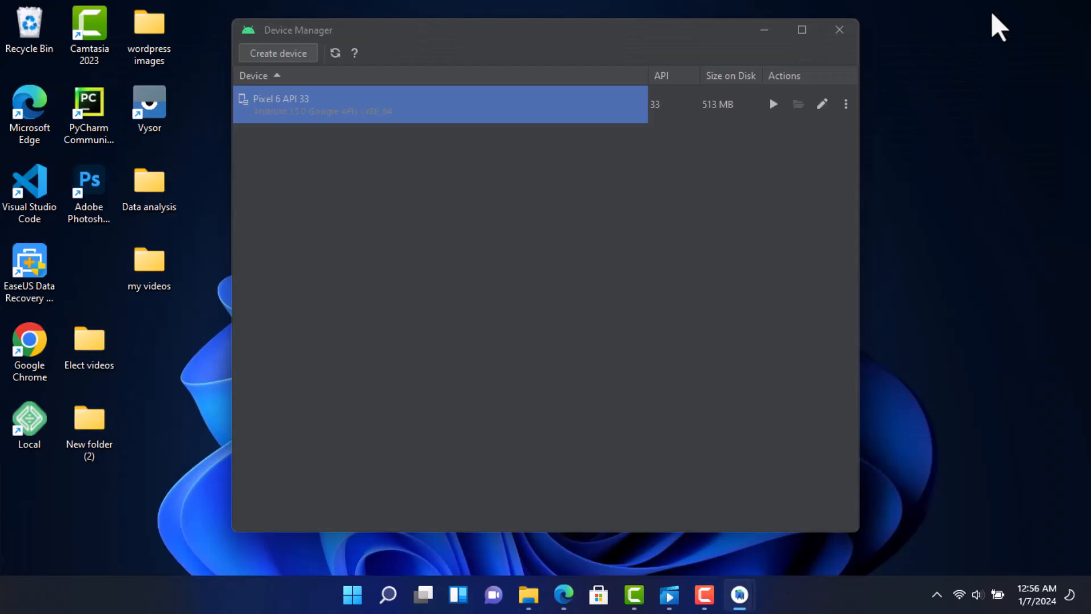
pyautogui.click(772, 104)
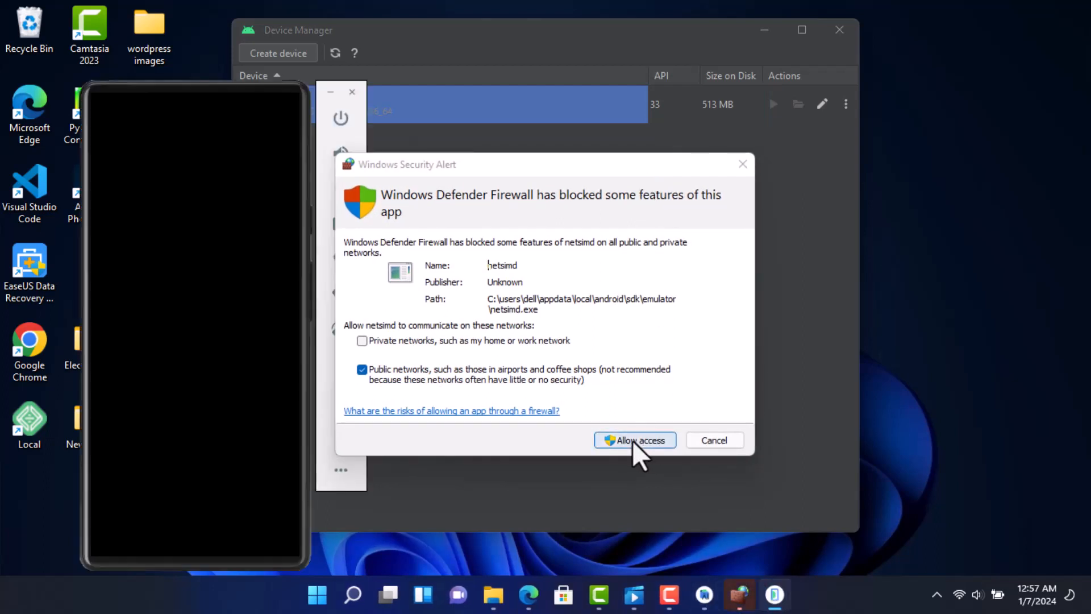
pyautogui.click(632, 441)
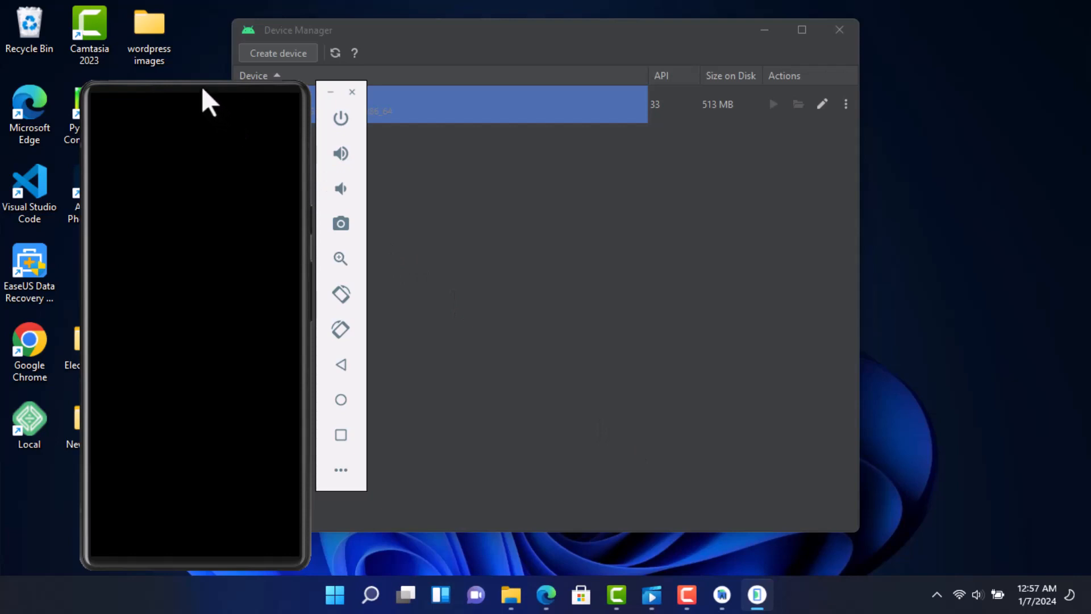
pyautogui.moveTo(203, 89); pyautogui.dragTo(916, 58)
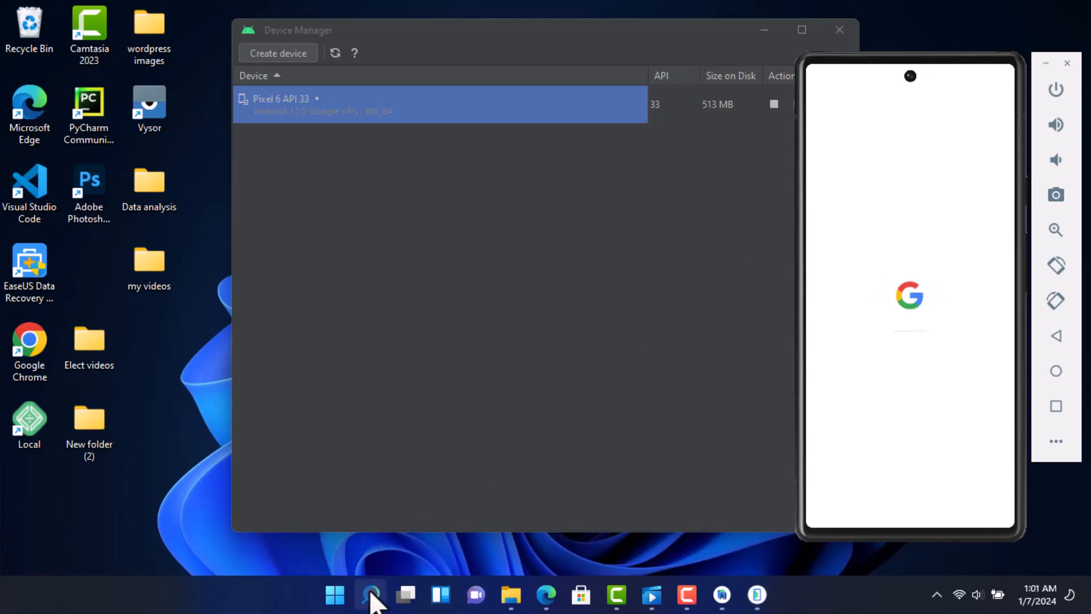
# Switch to Command Prompt, run flutter doctor to check the Flutter installation, and close Command Prompt.
pyautogui.click(370, 592)
pyautogui.click(334, 190)
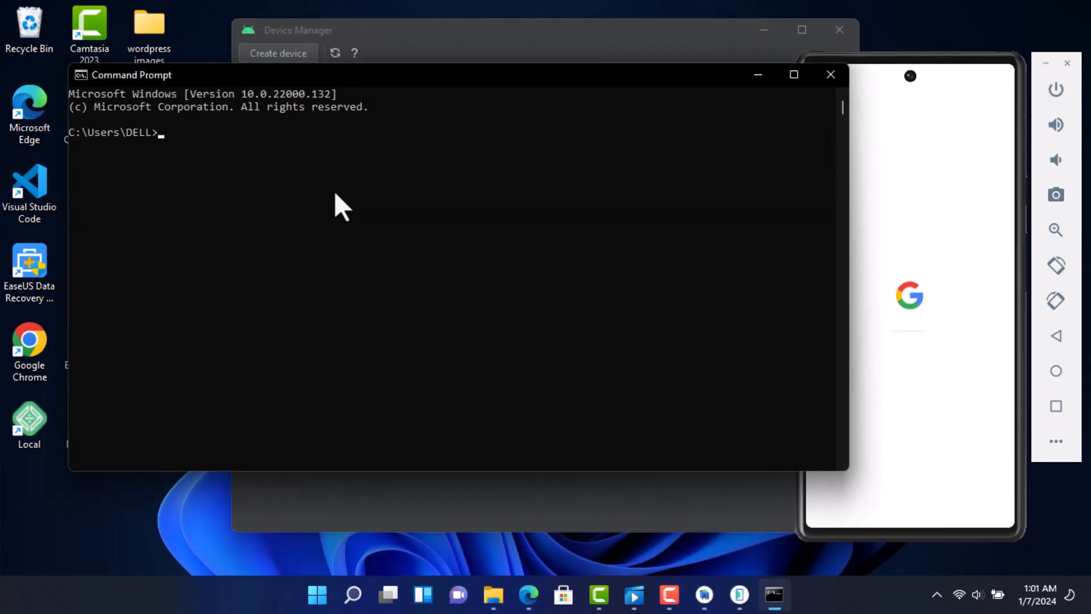
pyautogui.write('flutter doctor')
pyautogui.press('Return')
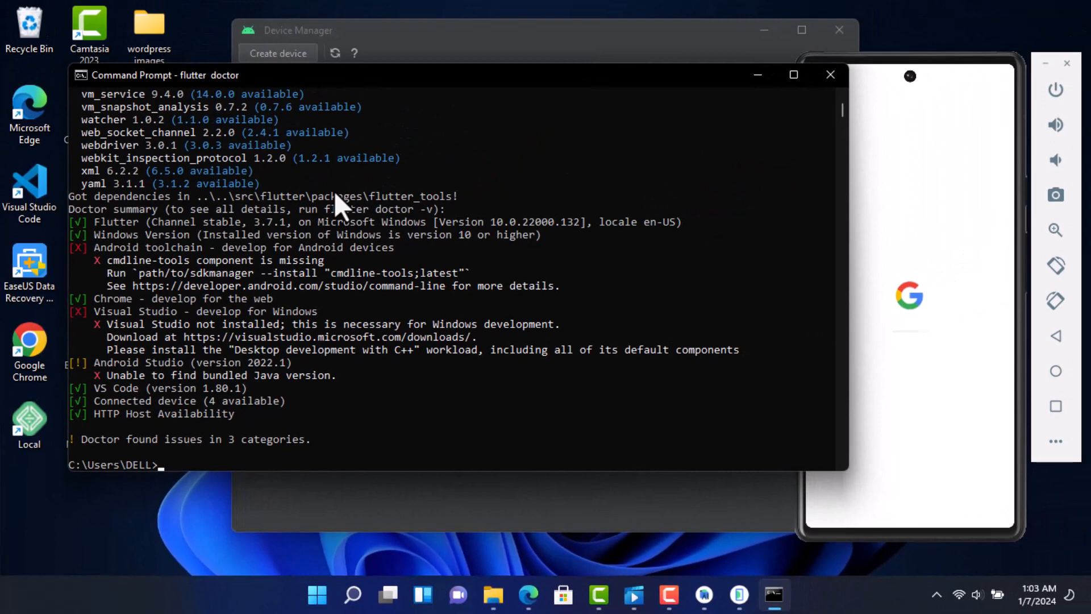
pyautogui.click(833, 76)
# Switch to Android Studio, dismiss the Device Manager message, and open the SDK Manager.
pyautogui.click(727, 550)
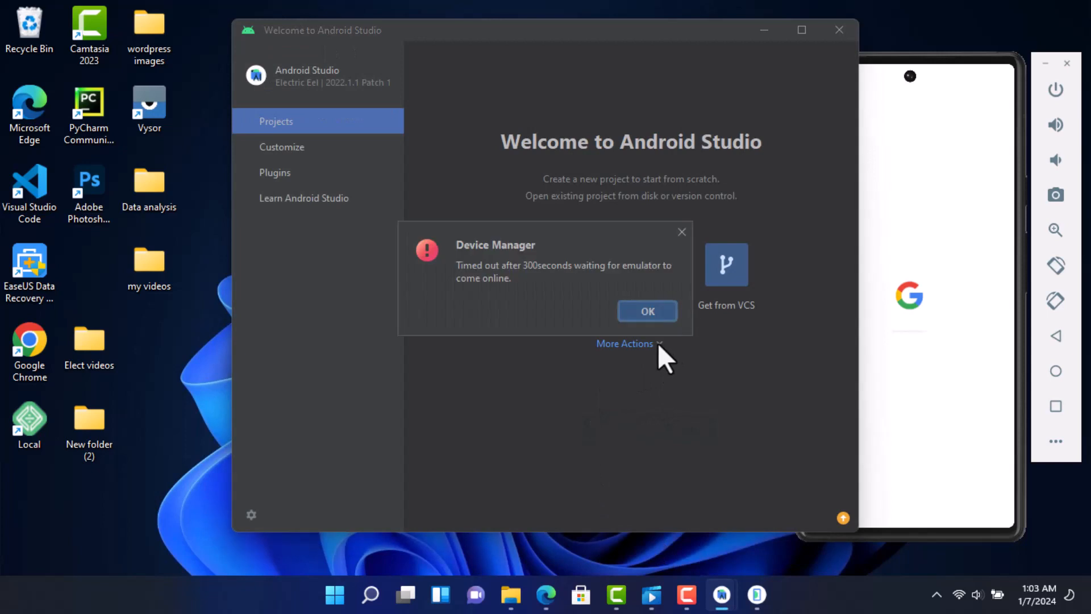
pyautogui.click(640, 311)
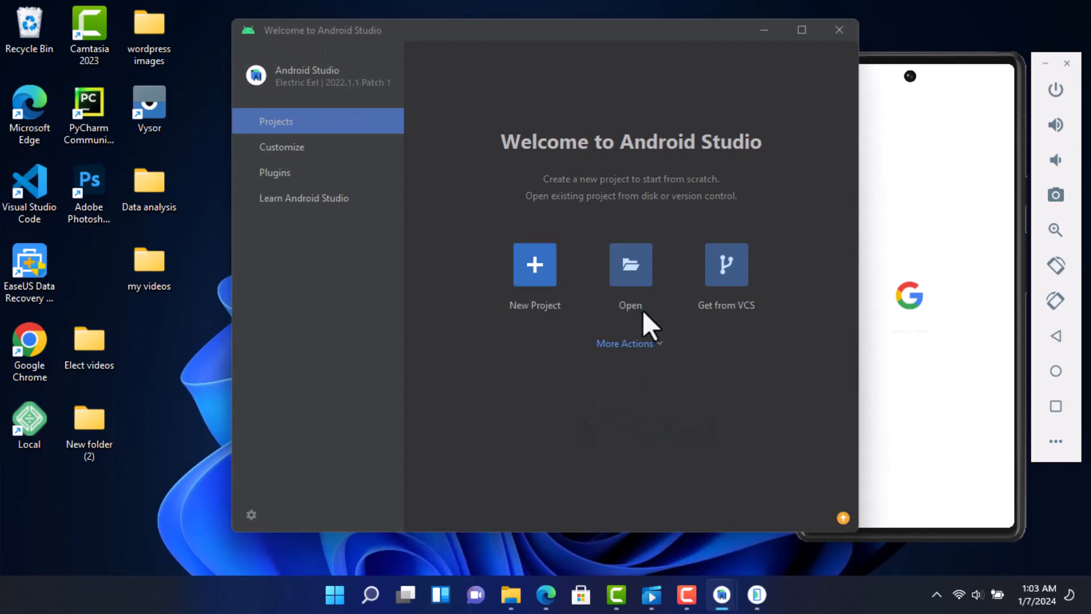
pyautogui.click(655, 345)
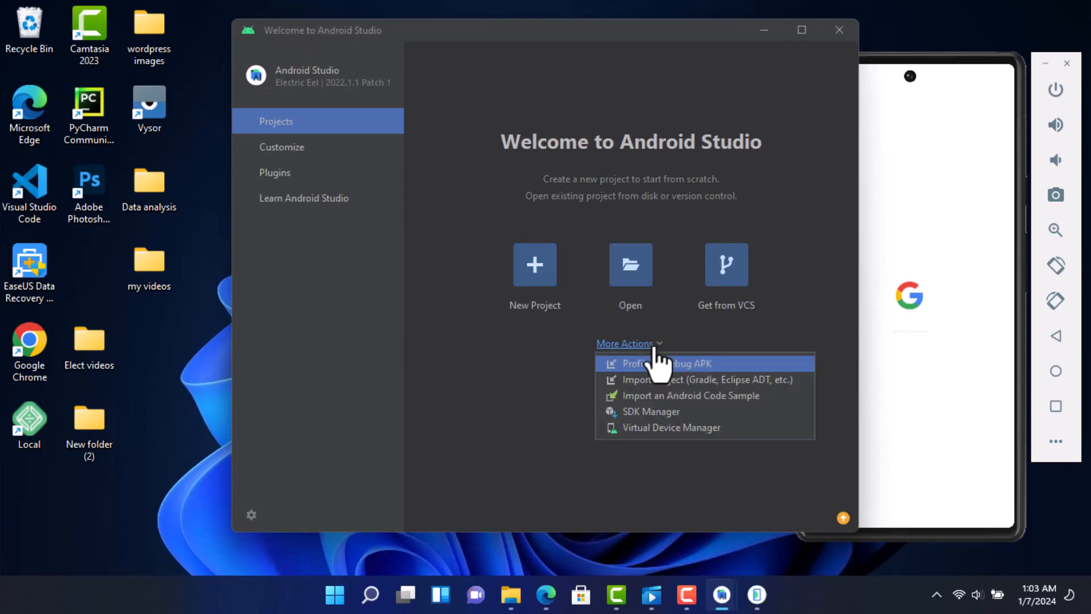
pyautogui.click(644, 431)
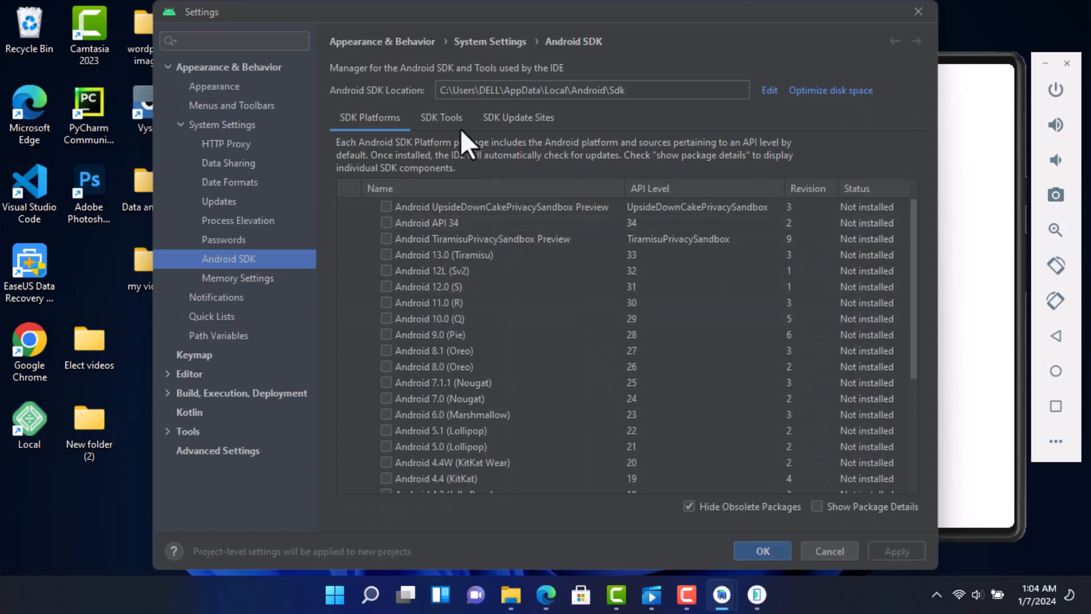
# Install Android SDK Command-line Tools (latest) from the SDK developer tools and finish the component installer.
pyautogui.click(449, 115)
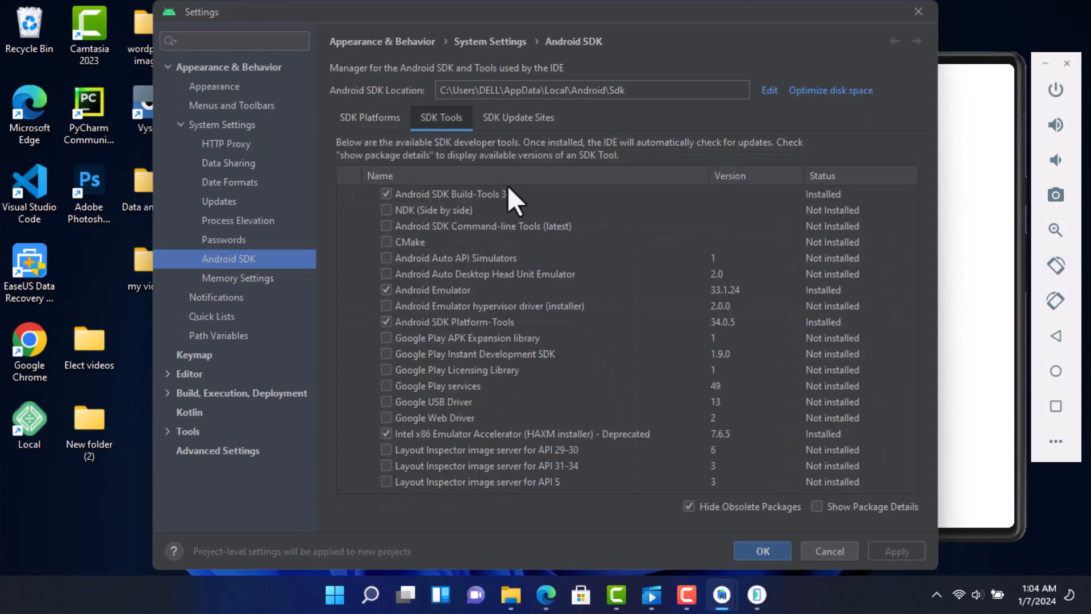
pyautogui.click(458, 224)
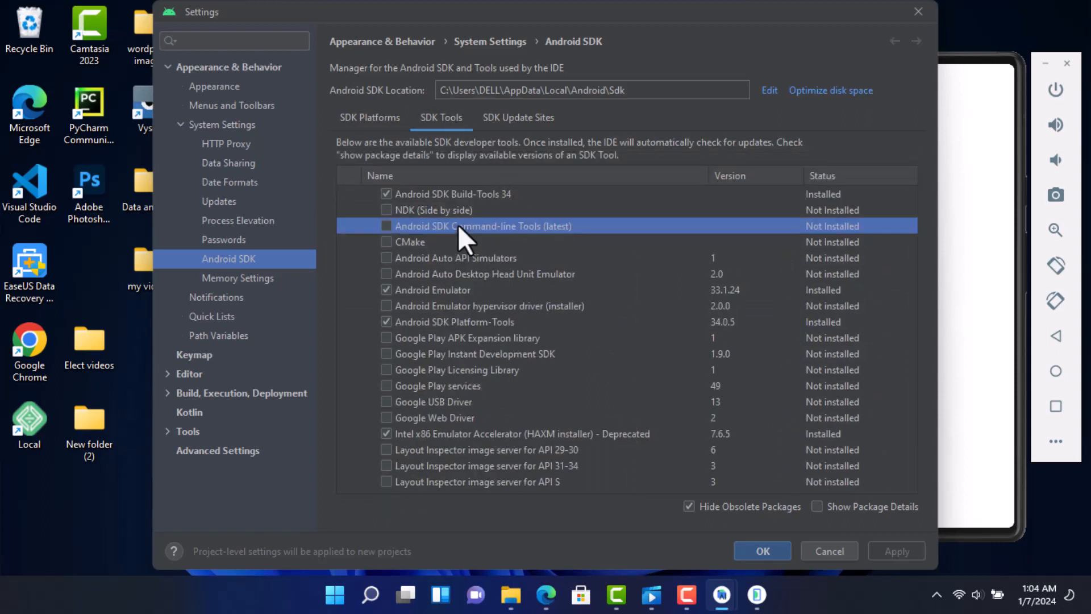
pyautogui.click(386, 226)
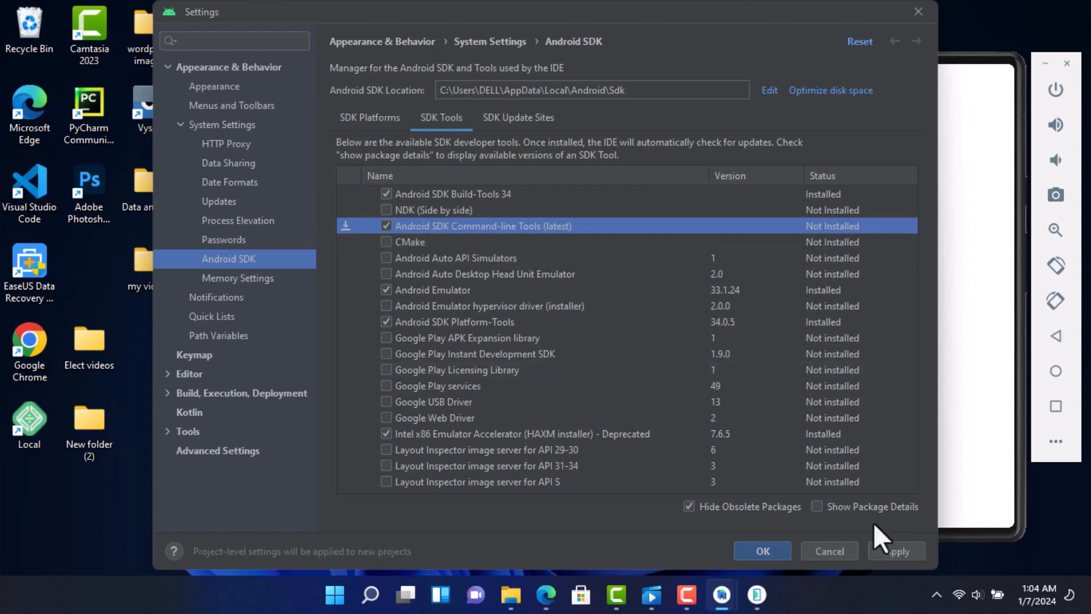
pyautogui.click(896, 550)
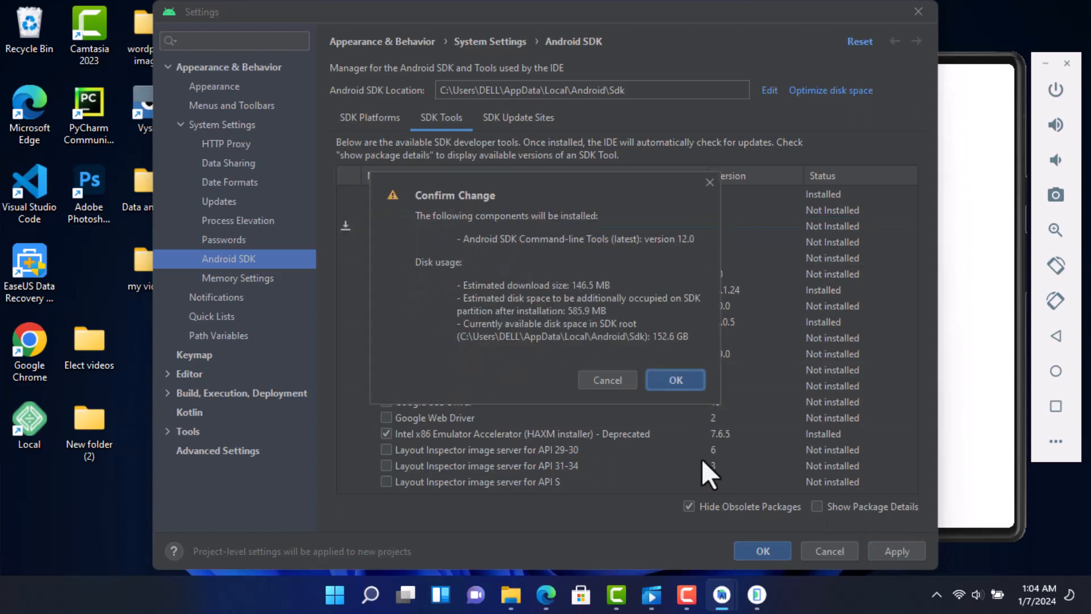
pyautogui.click(669, 380)
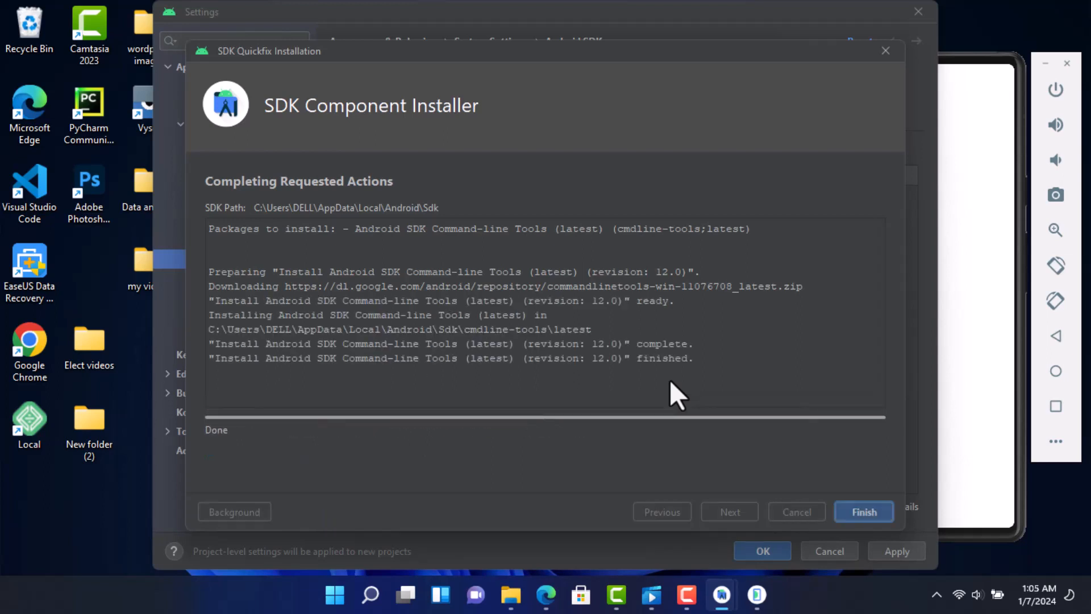
pyautogui.click(871, 511)
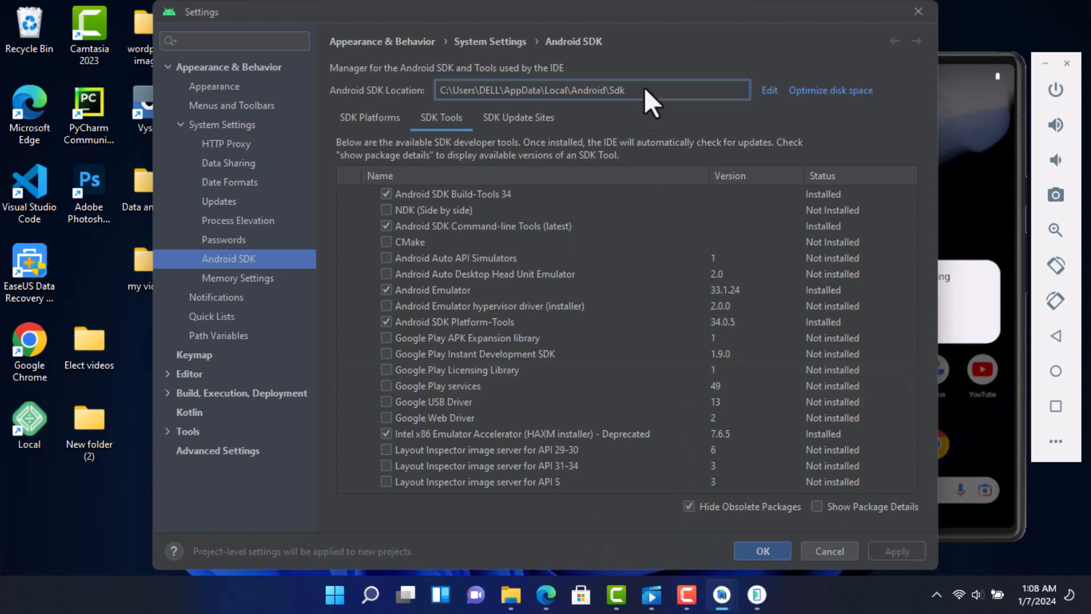
# Copy the Android SDK location and open C:\Users\DELL\AppData\Local\Android\Sdk in File Explorer.
pyautogui.moveTo(583, 86); pyautogui.dragTo(472, 85)
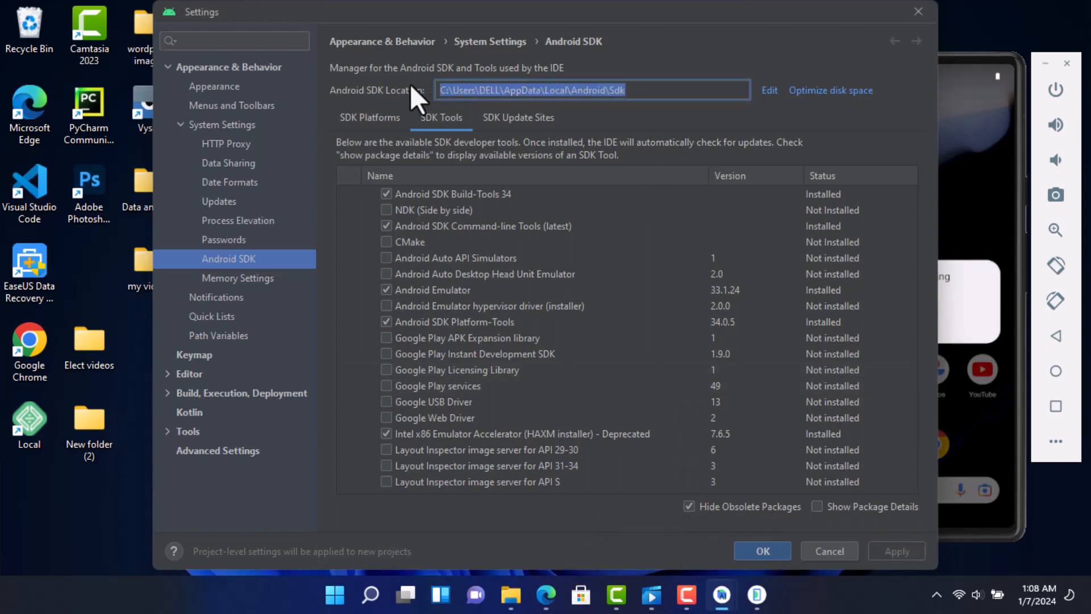
pyautogui.click(508, 592)
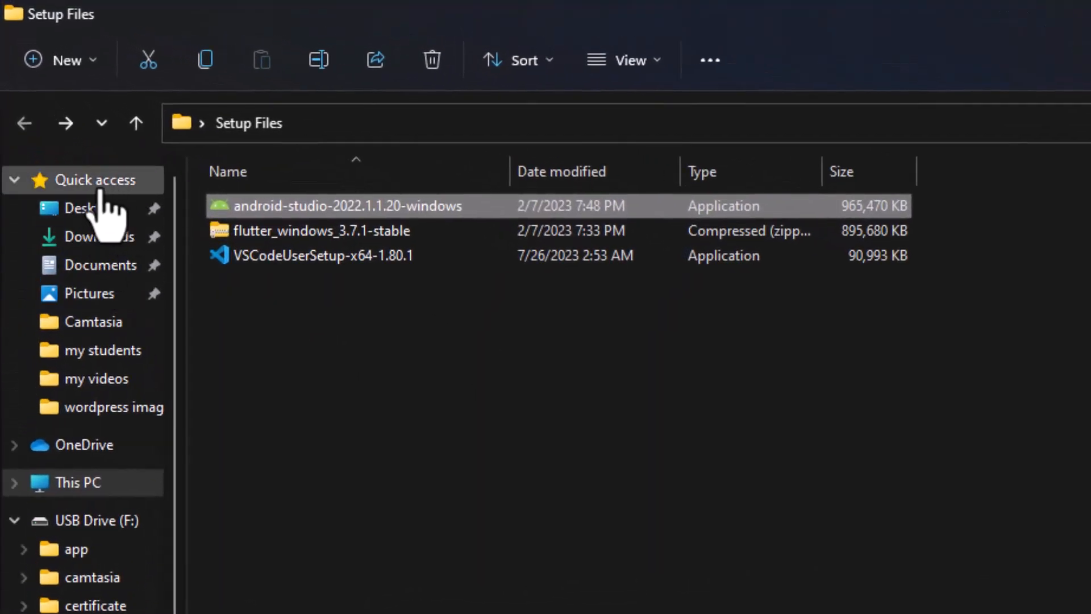
pyautogui.click(105, 181)
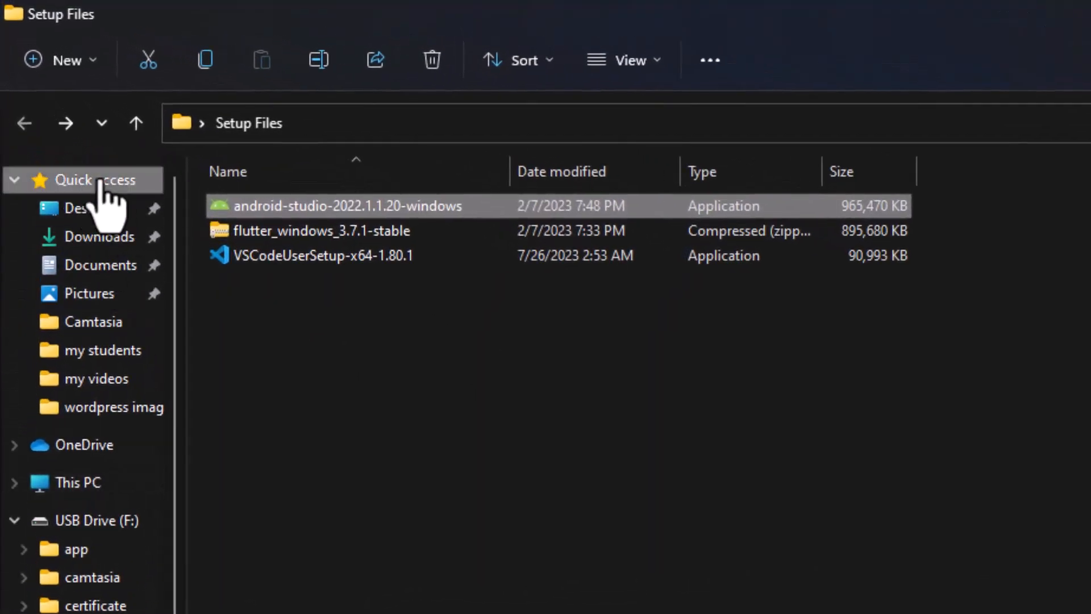
pyautogui.click(604, 126)
pyautogui.write('C:\\Users\\DELL\\AppData\\Local\\Android\\Sdk')
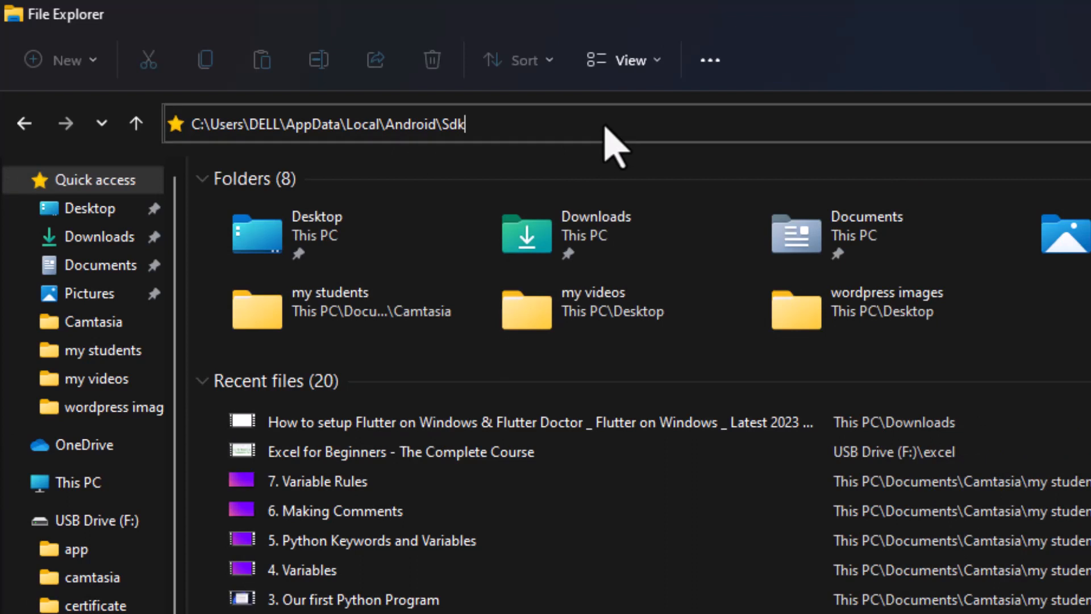
pyautogui.press('Return')
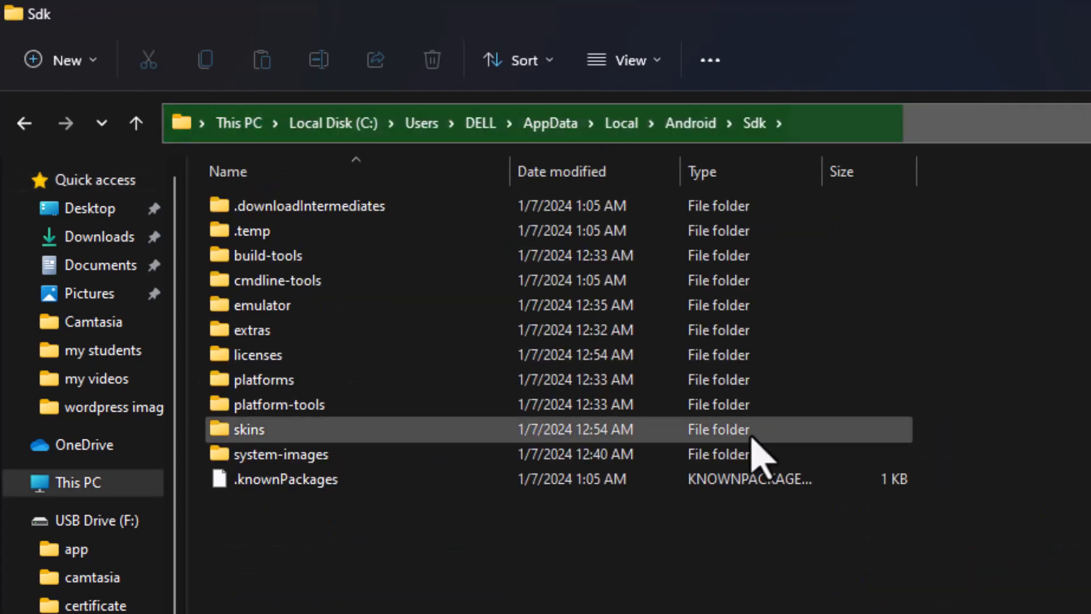
# Open the platforms folder inside the Sdk folder and copy its full path.
pyautogui.doubleClick(462, 379)
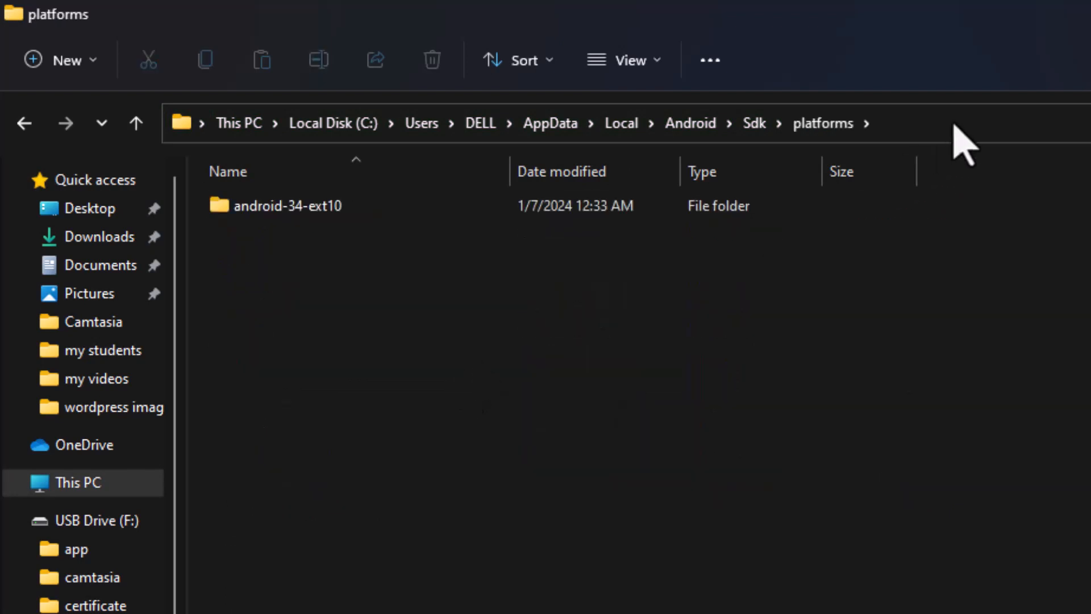
pyautogui.click(988, 121)
pyautogui.hotkey('ctrl', 'c')
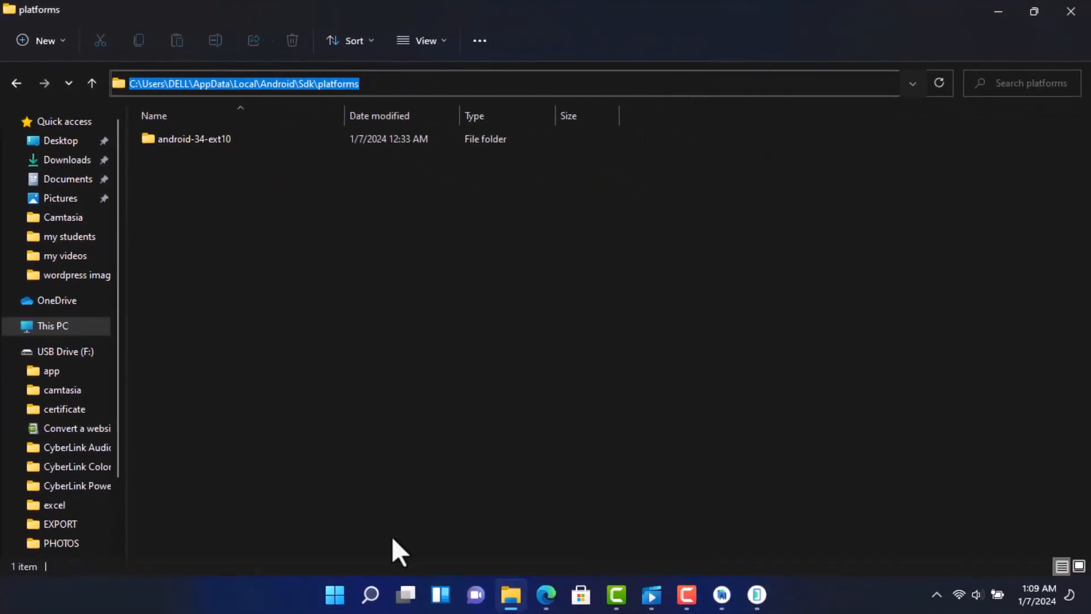
# Add C:\Users\DELL\AppData\Local\Android\Sdk\platforms as a new entry in the Path system environment variable.
pyautogui.moveTo(366, 591)
pyautogui.click(390, 486)
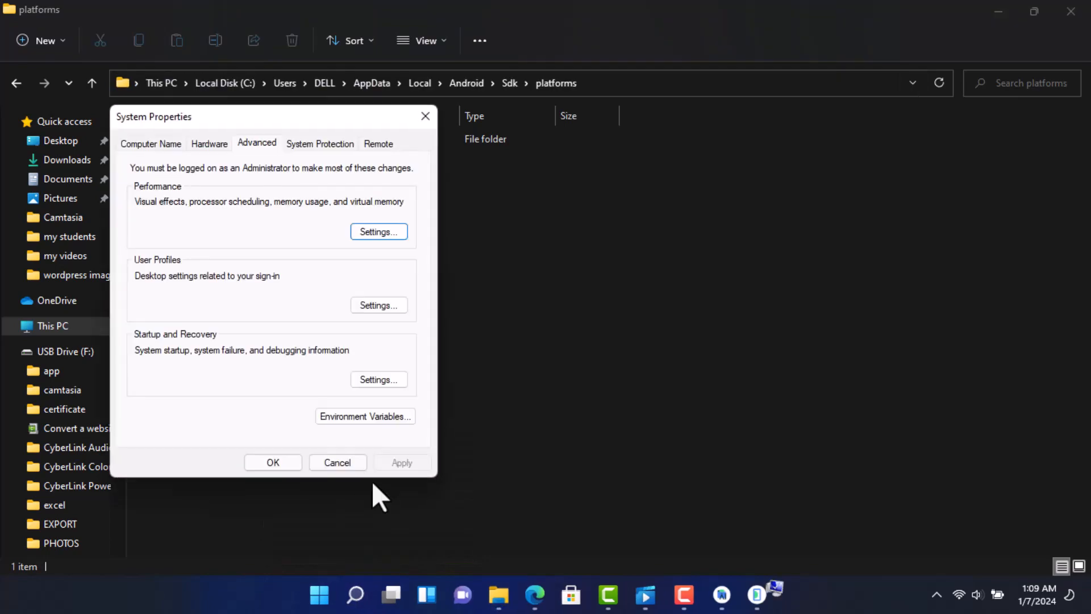
pyautogui.click(357, 417)
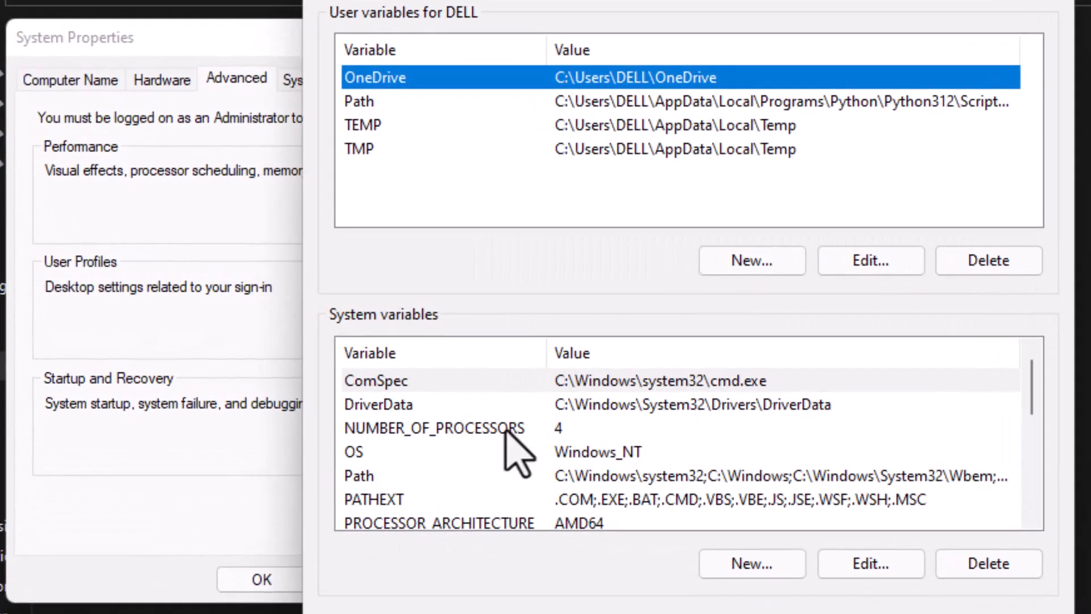
pyautogui.doubleClick(359, 476)
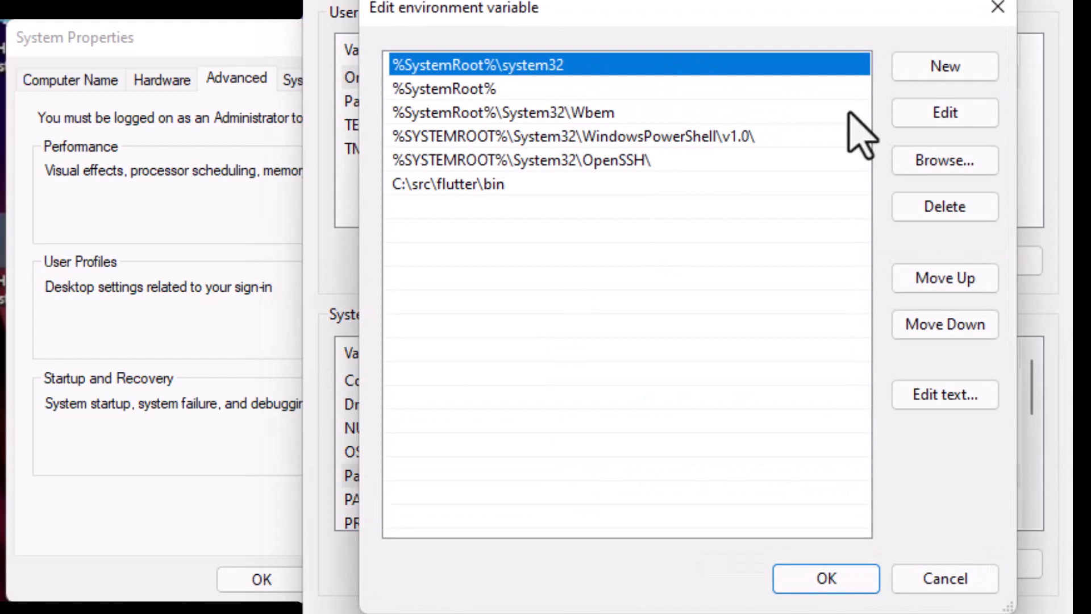
pyautogui.click(941, 71)
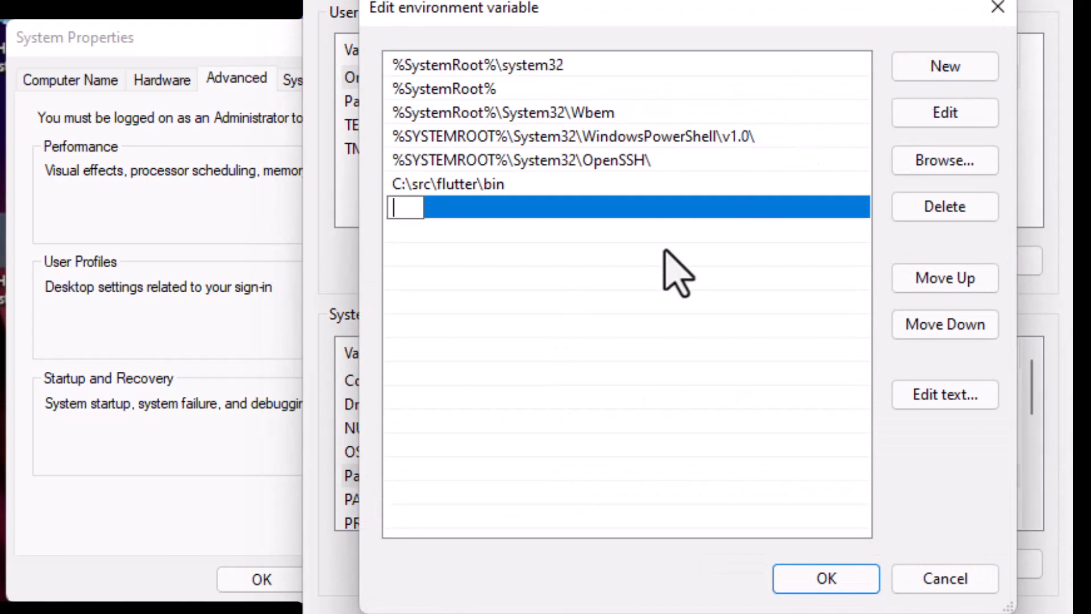
pyautogui.hotkey('ctrl', 'v')
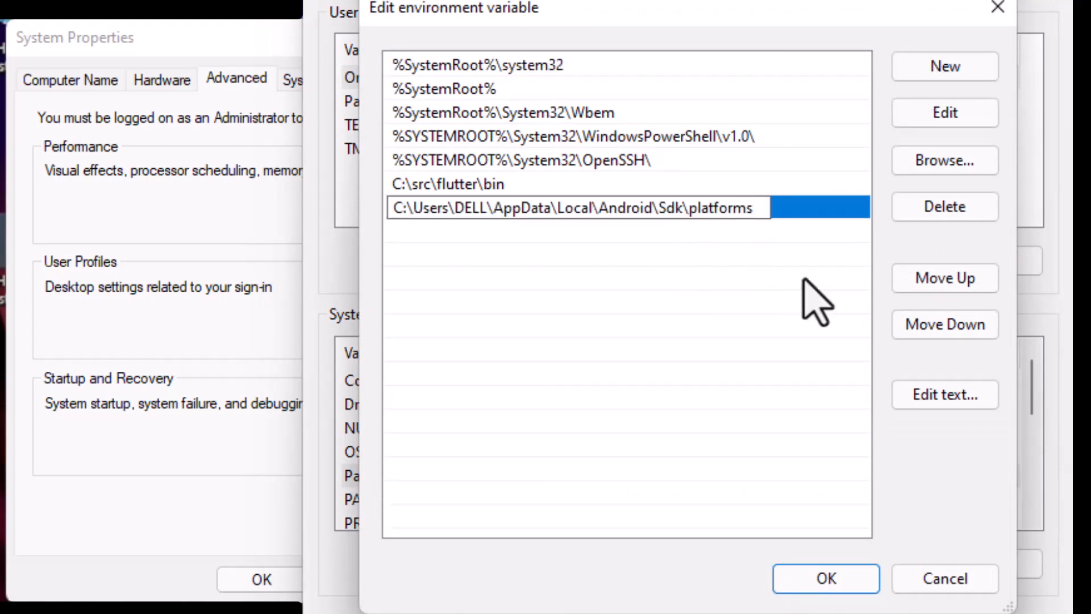
pyautogui.click(826, 578)
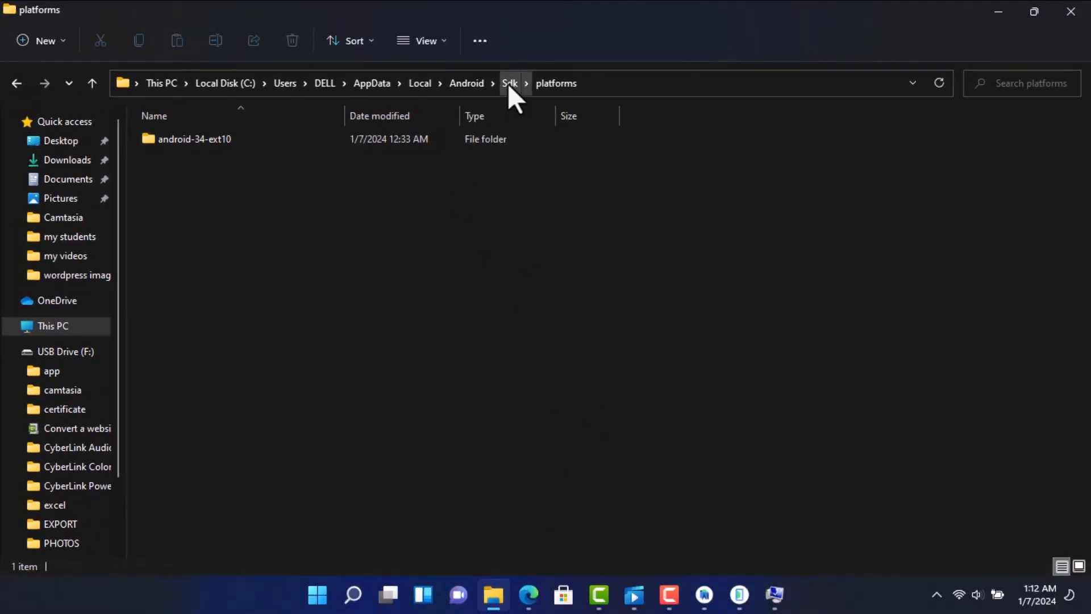
# Return to the Sdk folder in File Explorer, open platform-tools, and copy its full path.
pyautogui.click(509, 84)
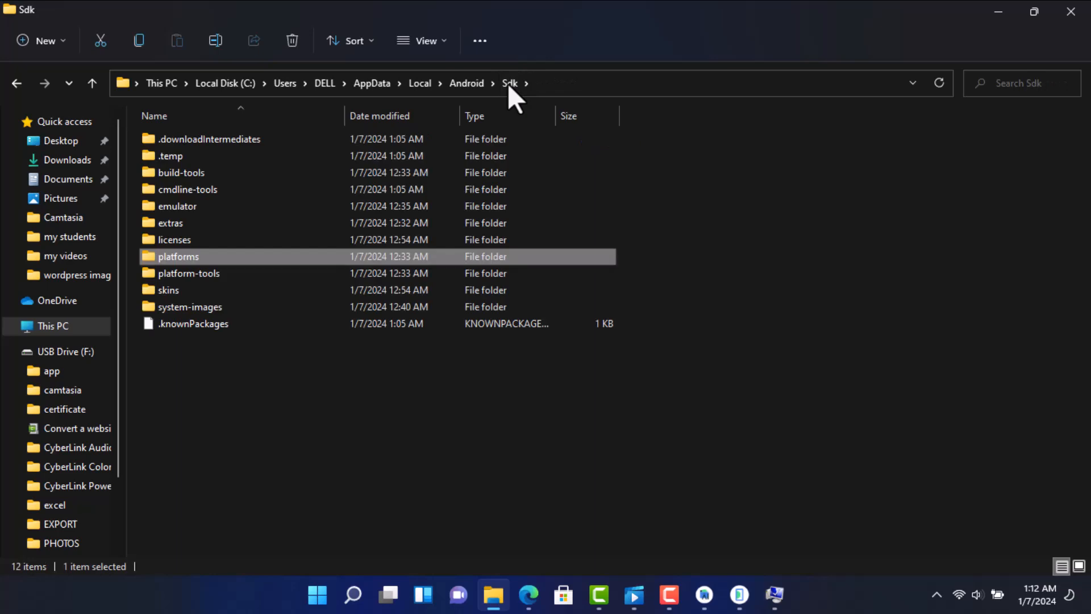
pyautogui.doubleClick(216, 275)
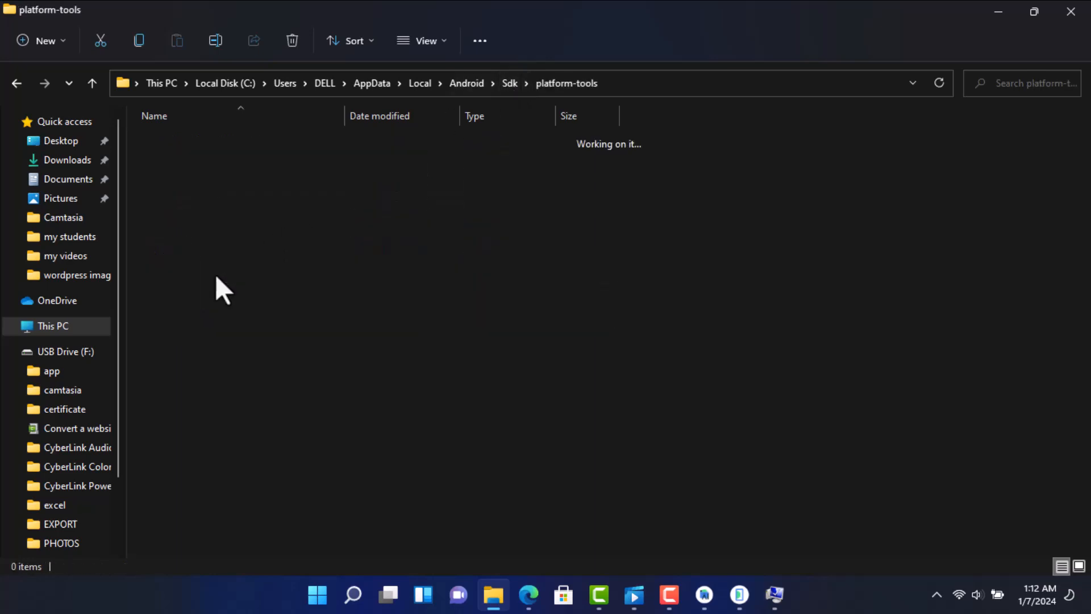
pyautogui.click(660, 81)
pyautogui.hotkey('ctrl', 'c')
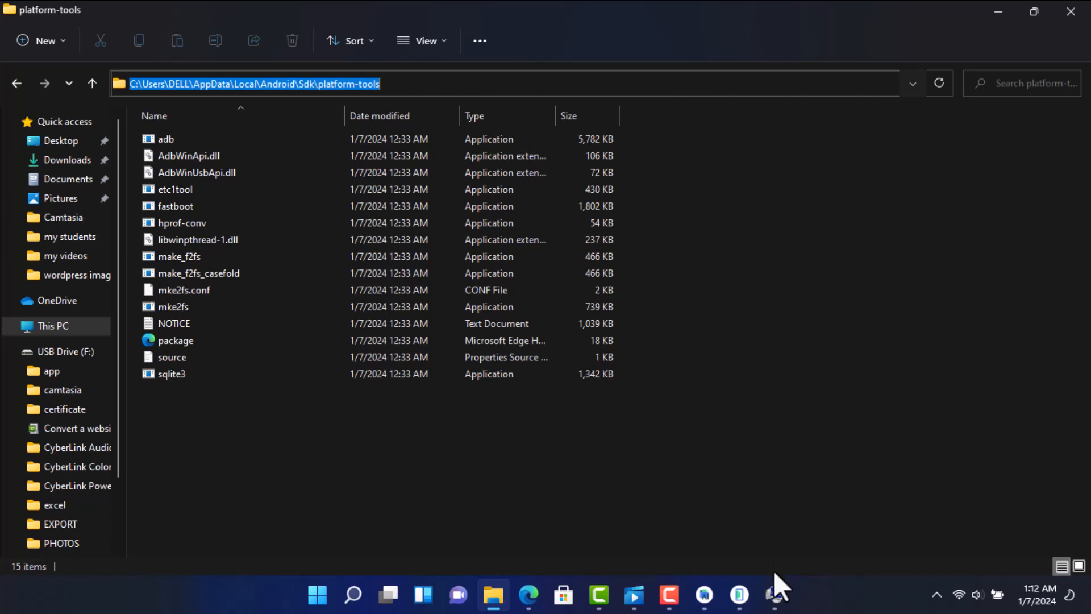
# Add C:\Users\DELL\AppData\Local\Android\Sdk\platform-tools to the Path system variable and save the environment variable and system property changes.
pyautogui.click(775, 593)
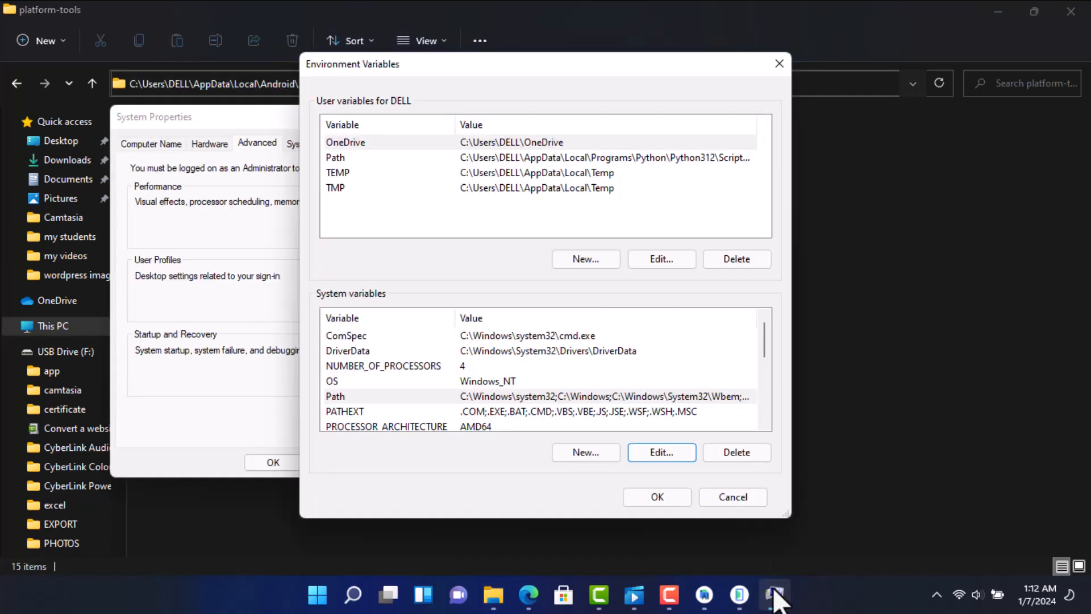
pyautogui.doubleClick(338, 395)
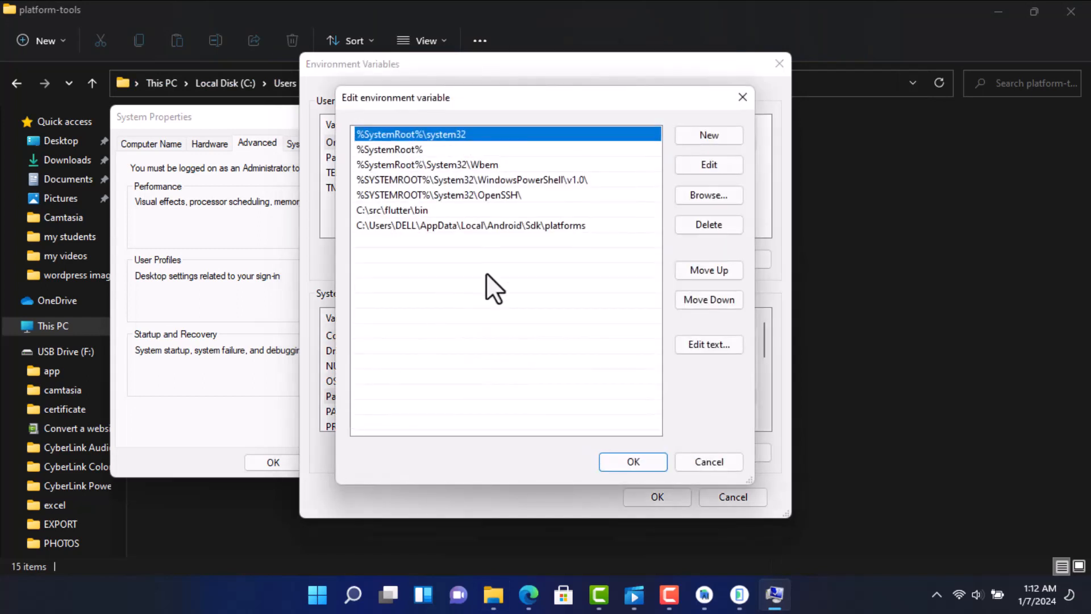
pyautogui.click(710, 136)
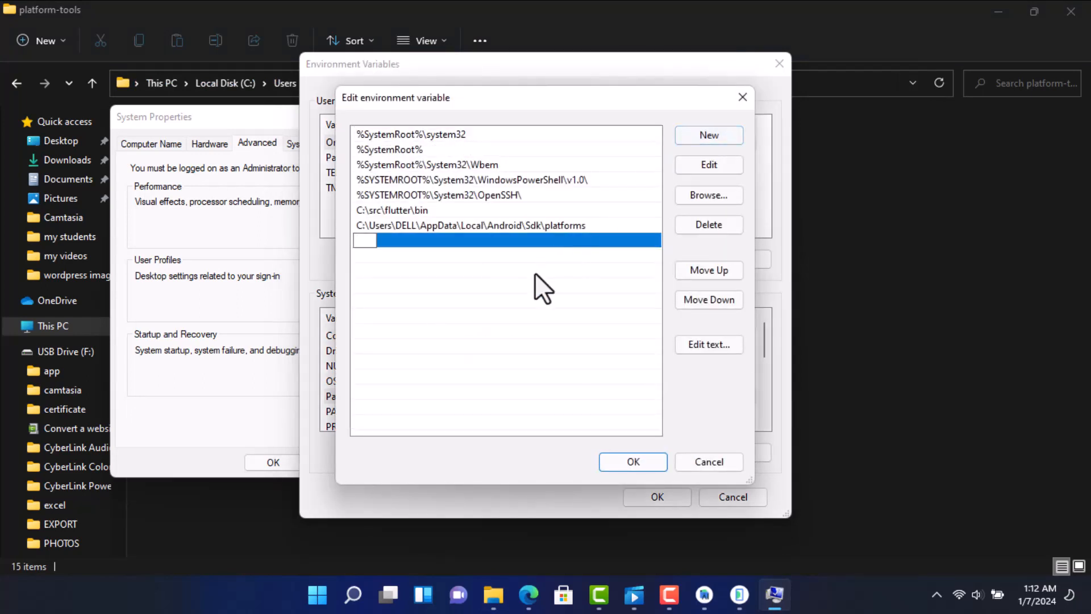
pyautogui.hotkey('ctrl', 'v')
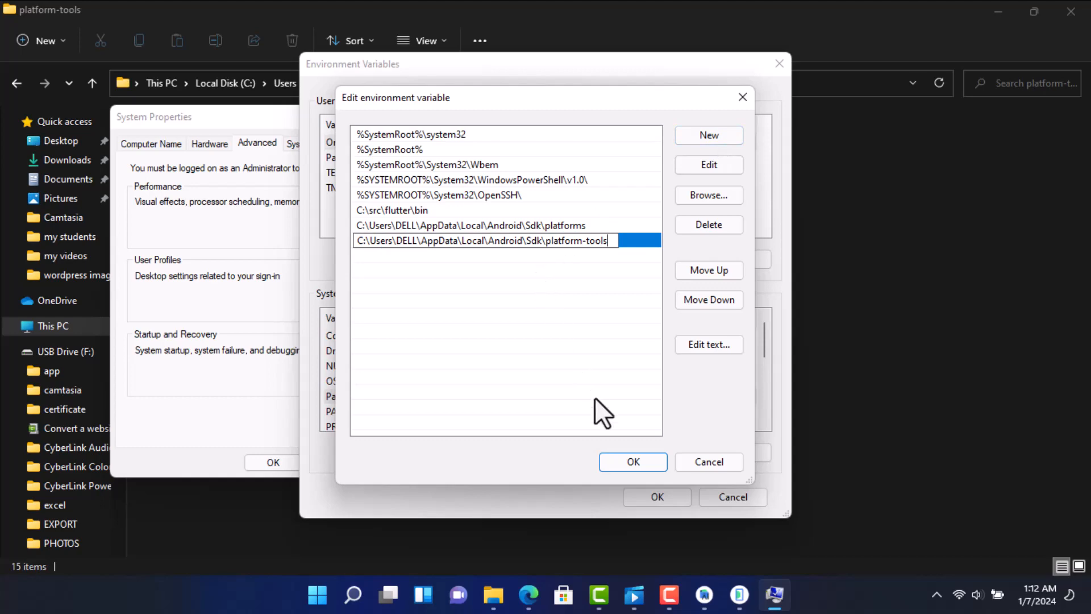
pyautogui.click(618, 462)
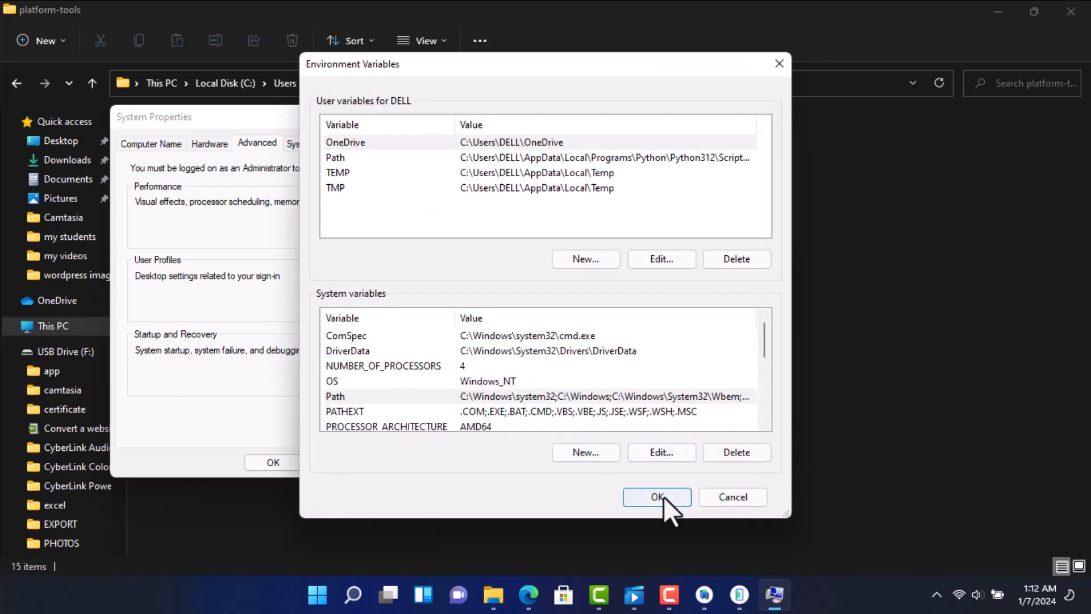
pyautogui.click(659, 497)
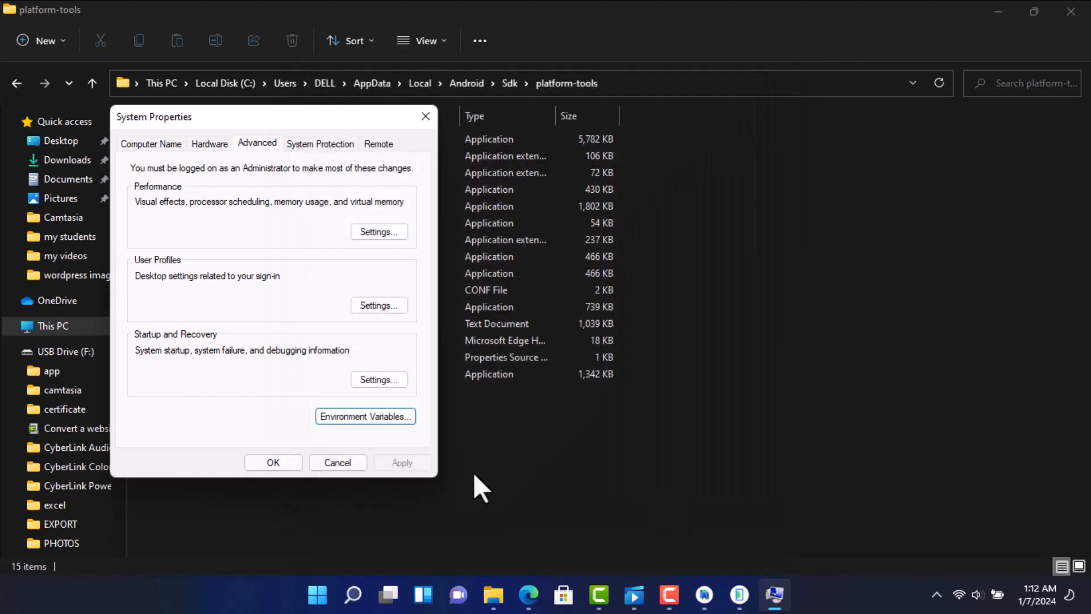
pyautogui.click(273, 462)
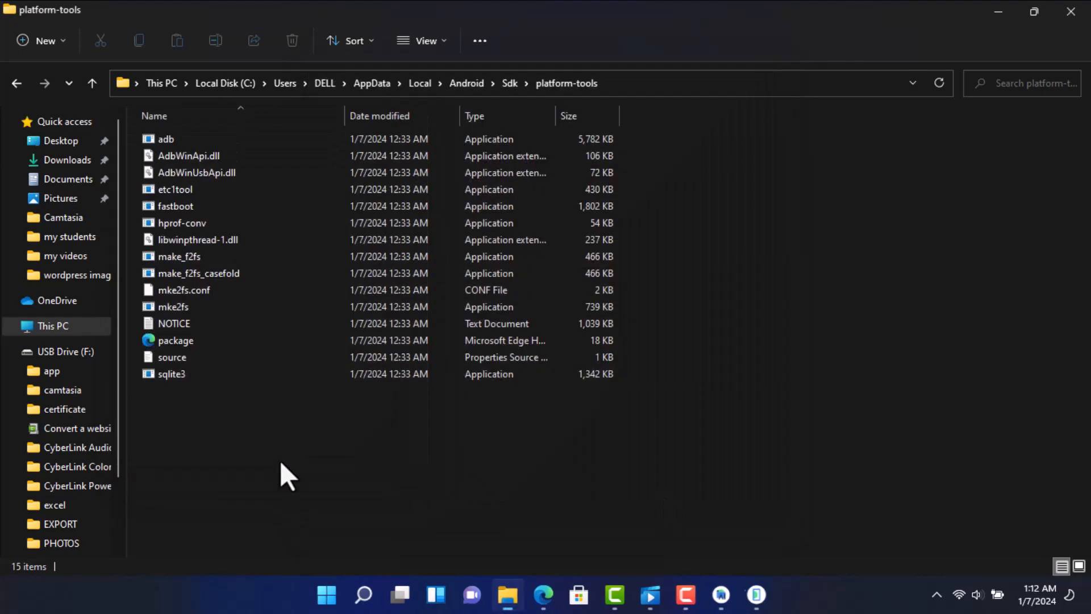
# Open Command Prompt and run flutter doctor to check the Flutter installation.
pyautogui.click(372, 593)
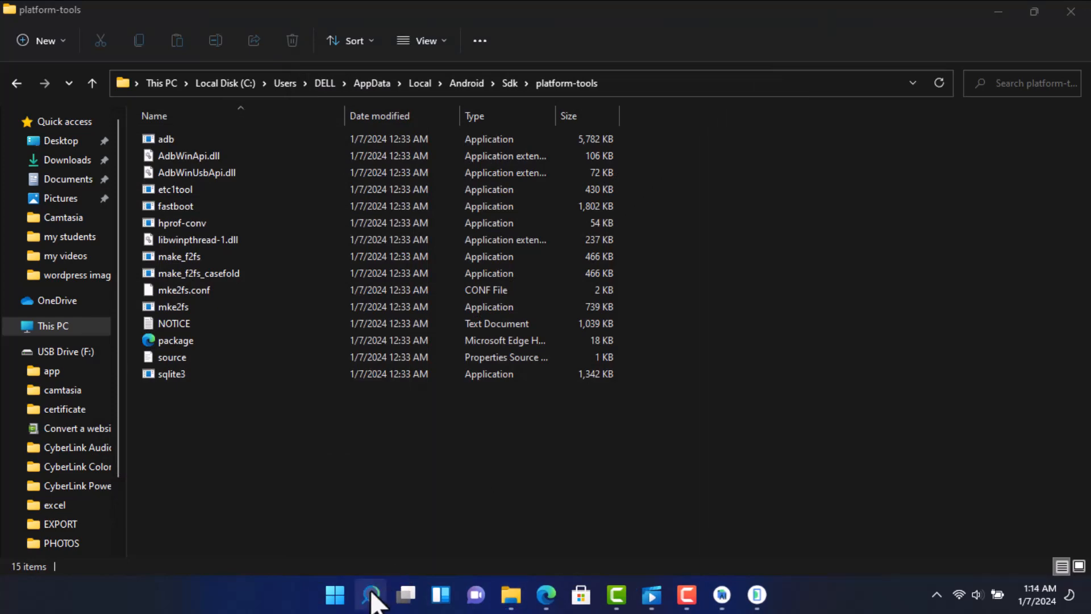
pyautogui.write('cmd')
pyautogui.click(344, 201)
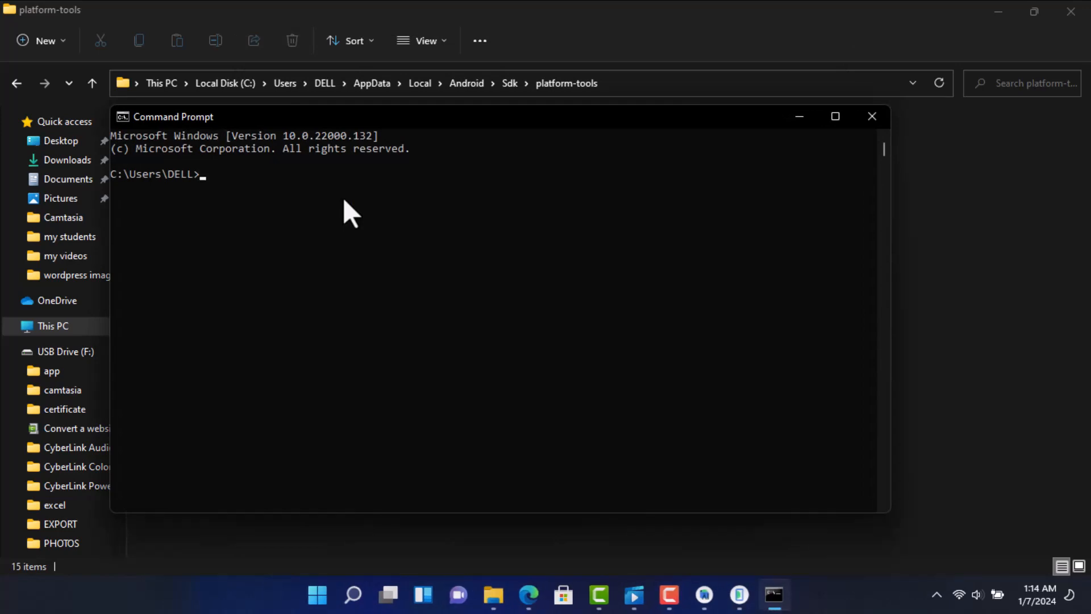
pyautogui.write('flutter doctor')
pyautogui.press('Return')
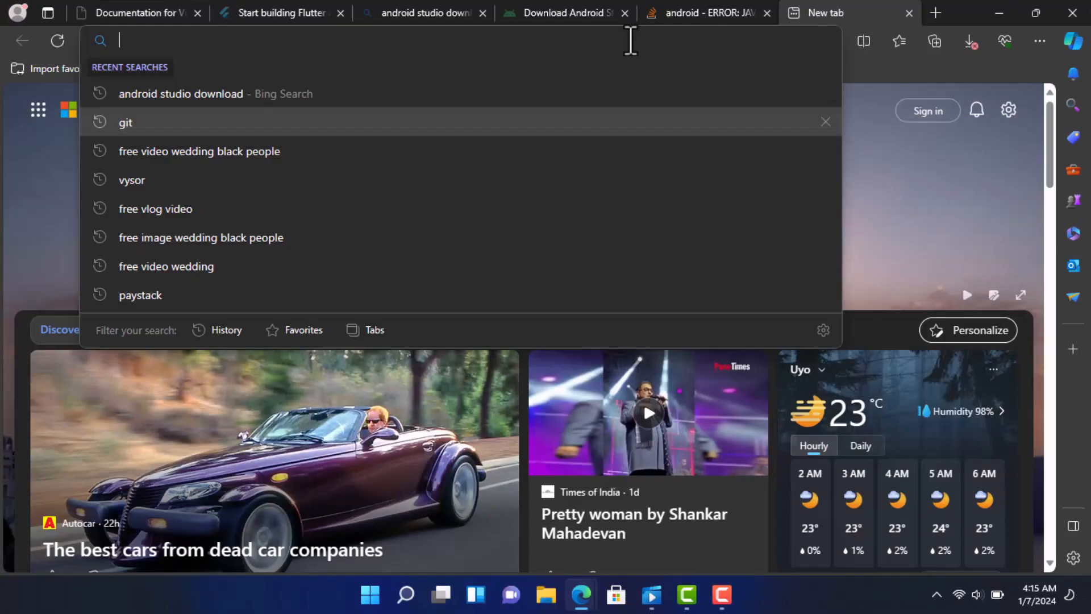
# In Microsoft Edge, search the web for "java jdk download" and open Oracle's Java Downloads page.
pyautogui.write('j')
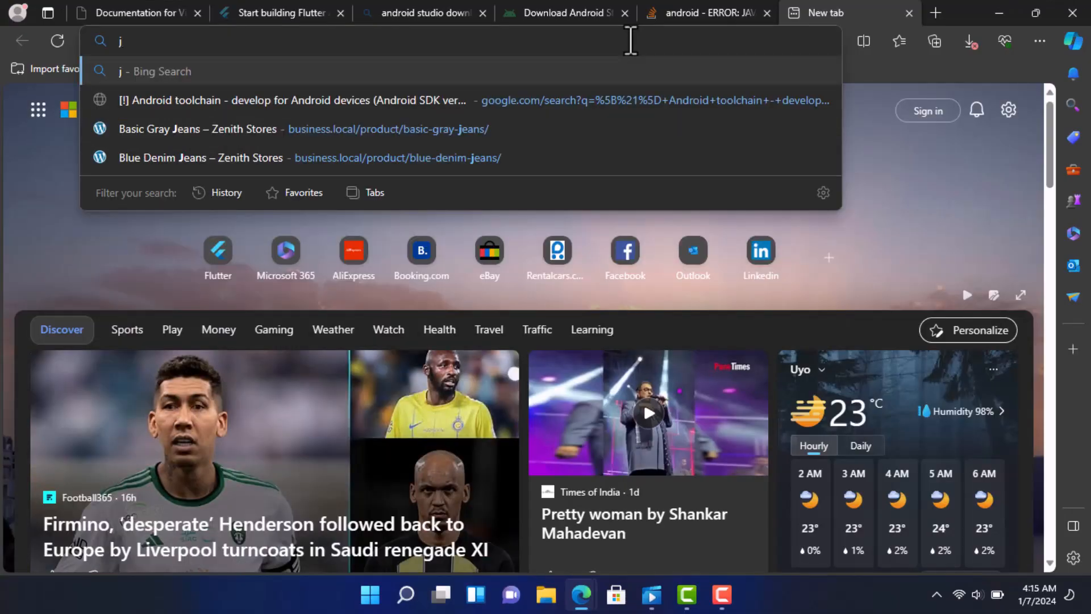
pyautogui.write('ava j')
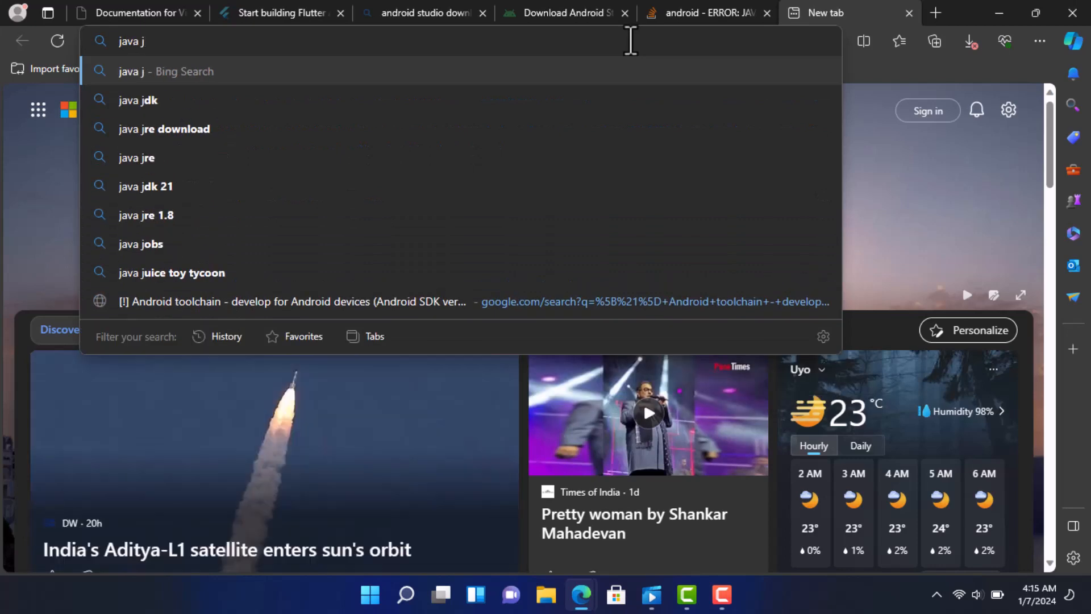
pyautogui.write('dk')
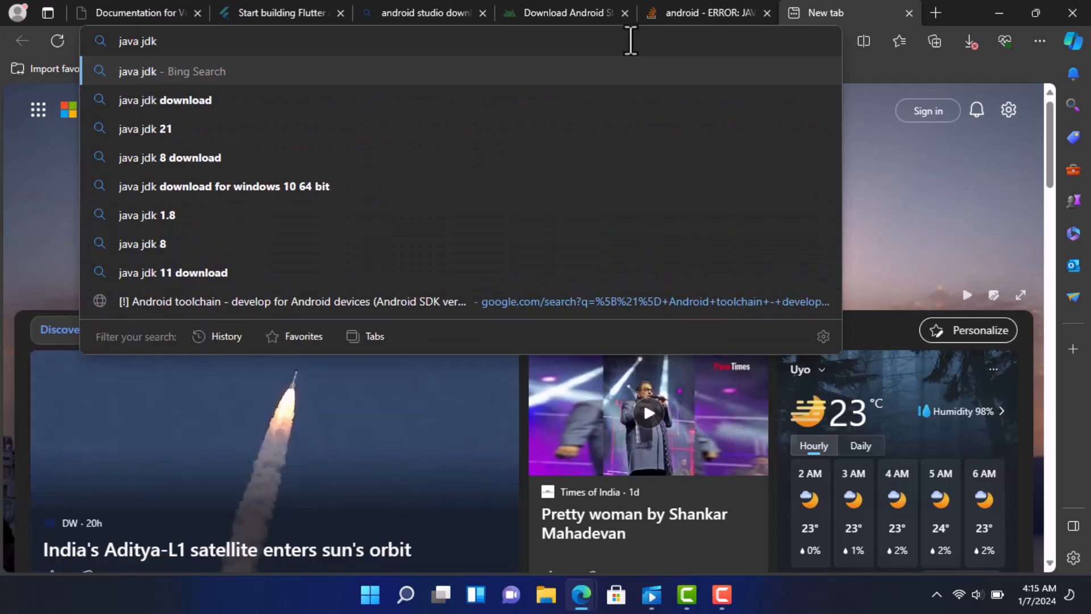
pyautogui.click(397, 95)
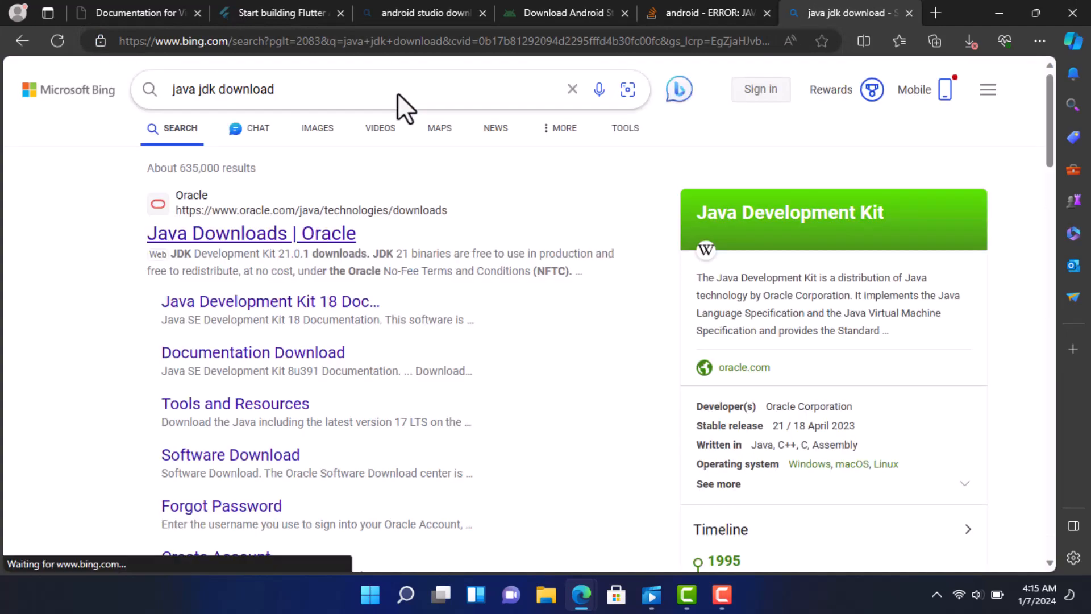
pyautogui.click(218, 238)
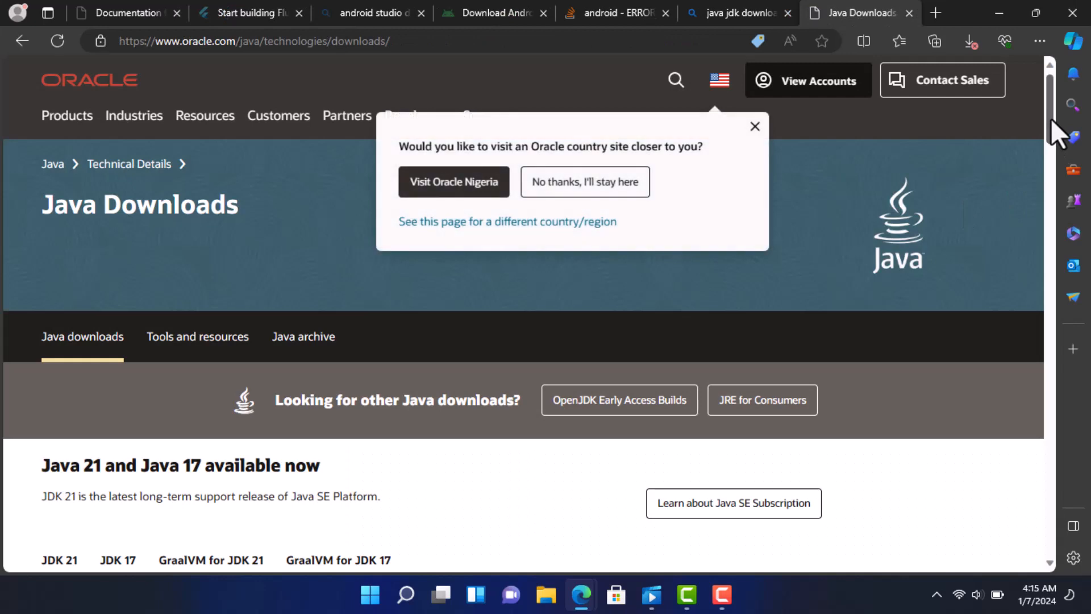
# Download the JDK 21 x64 Installer for Windows, jdk-21_windows-x64_bin.exe.
pyautogui.moveTo(1051, 119); pyautogui.dragTo(1049, 163)
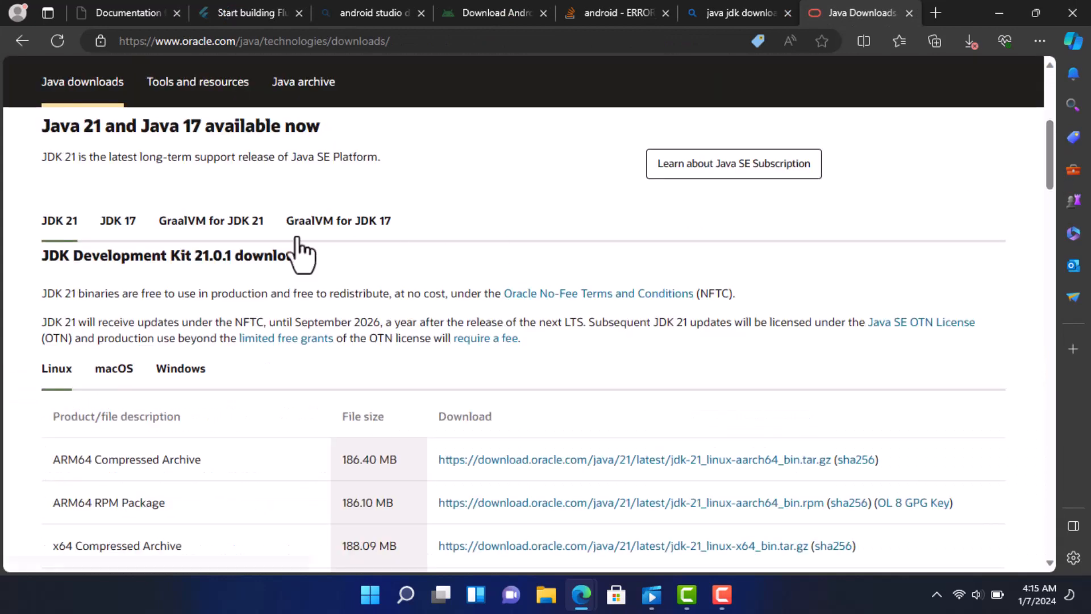
pyautogui.click(69, 234)
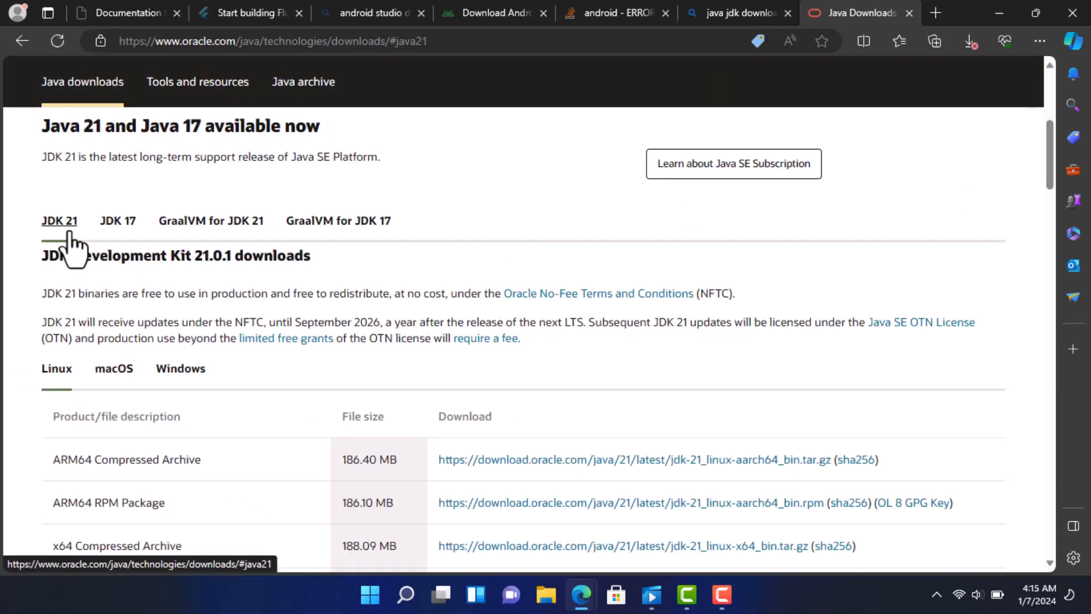
pyautogui.click(182, 381)
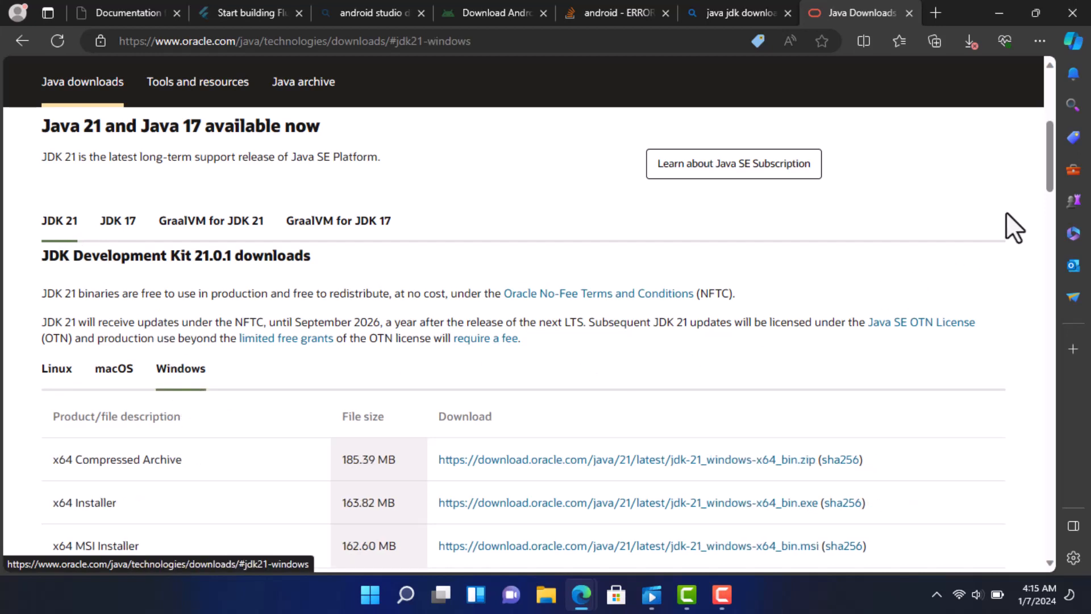
pyautogui.scroll(-2, 219, 288)
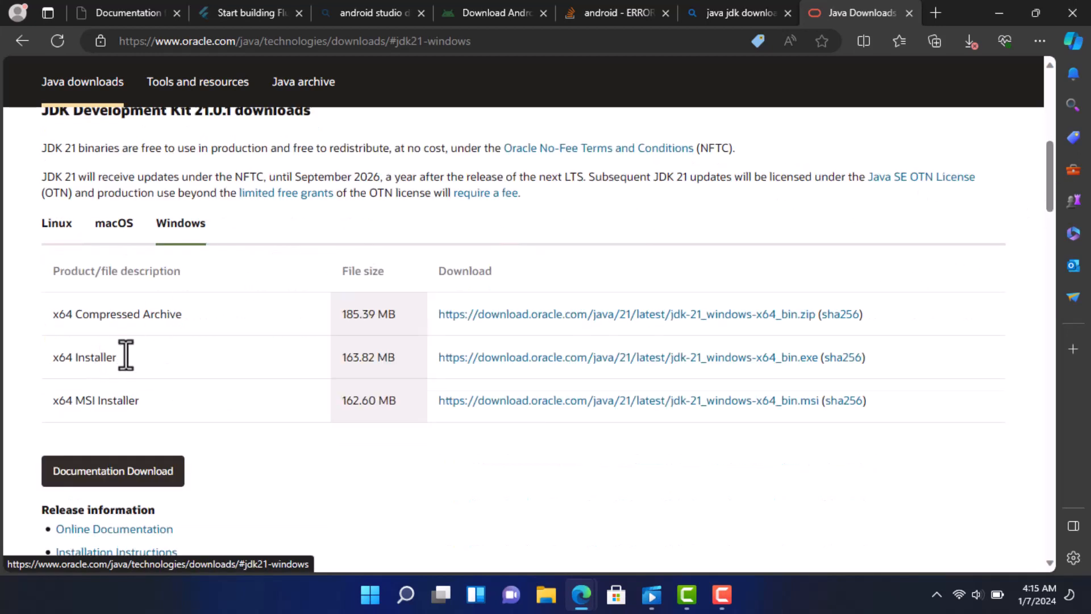
pyautogui.click(500, 364)
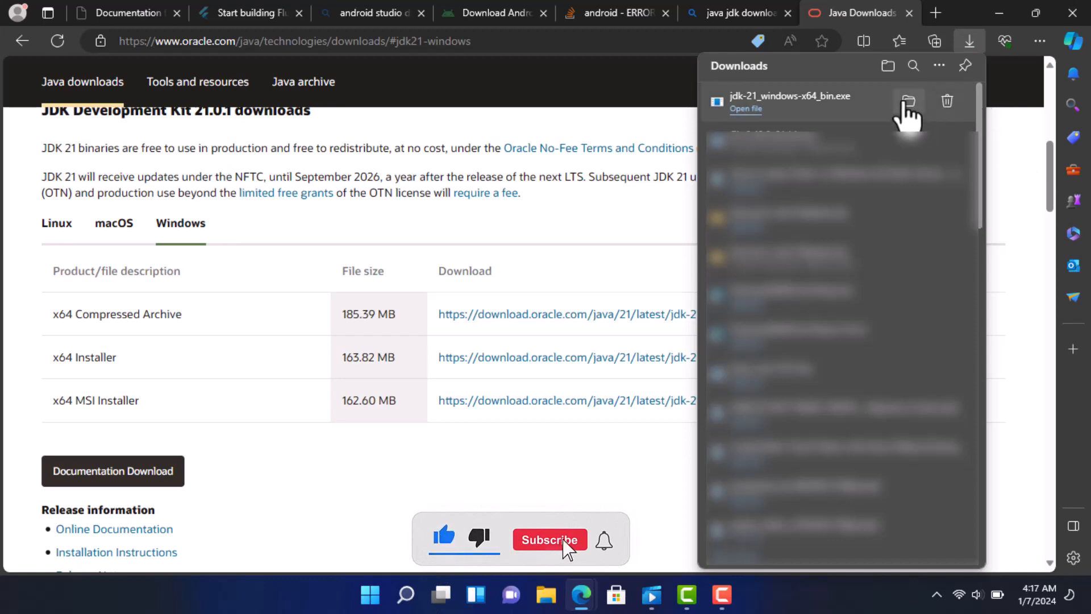
# Run the downloaded jdk-21_windows-x64_bin installer from its folder and complete the installation in the default destination C:\Program Files\Java\jdk-21\.
pyautogui.click(907, 102)
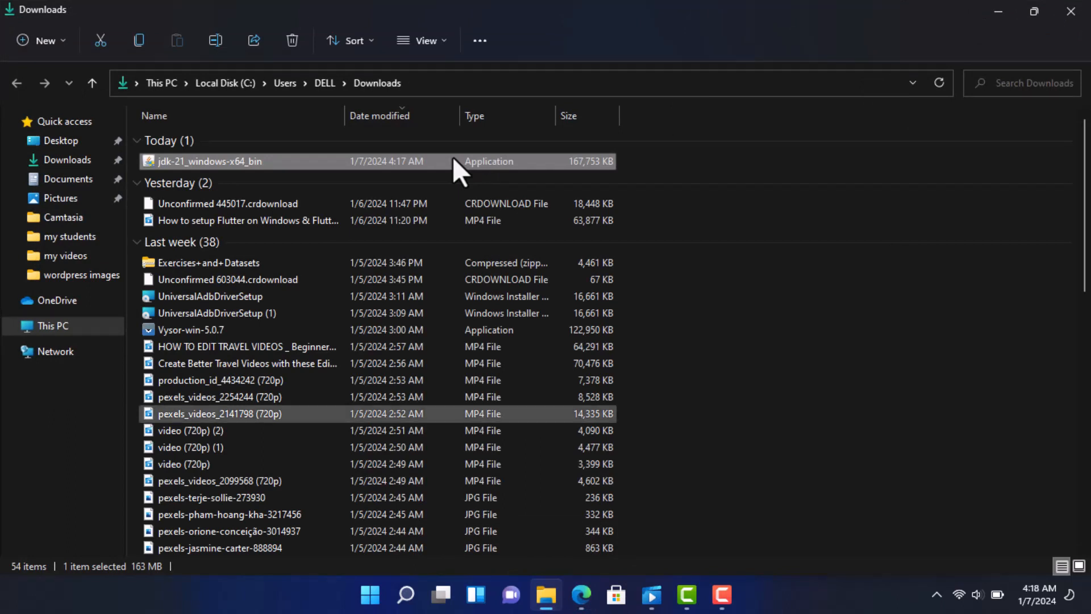
pyautogui.doubleClick(453, 161)
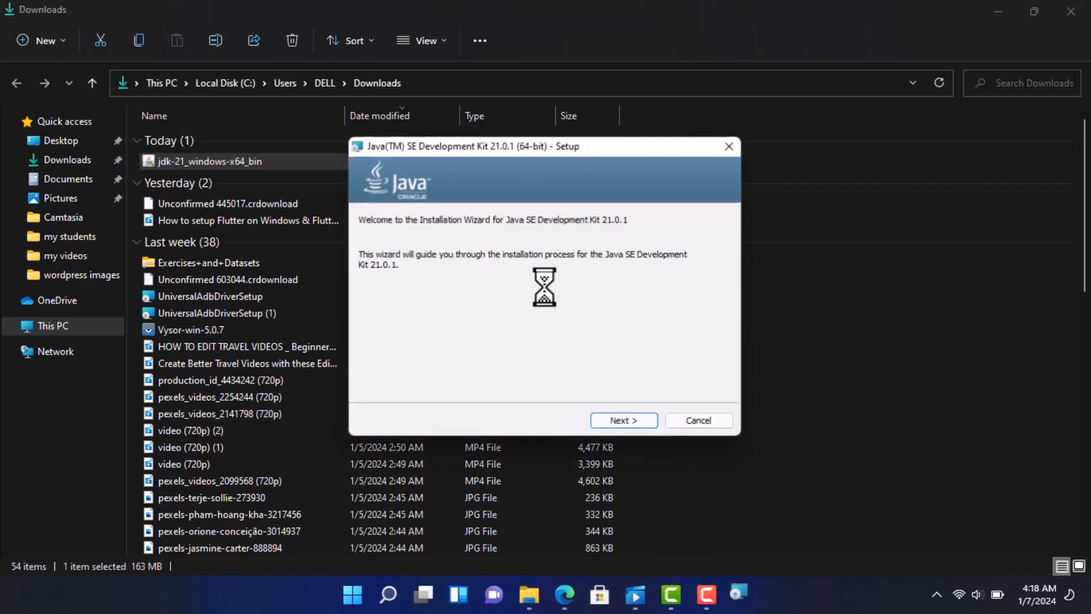
pyautogui.click(632, 422)
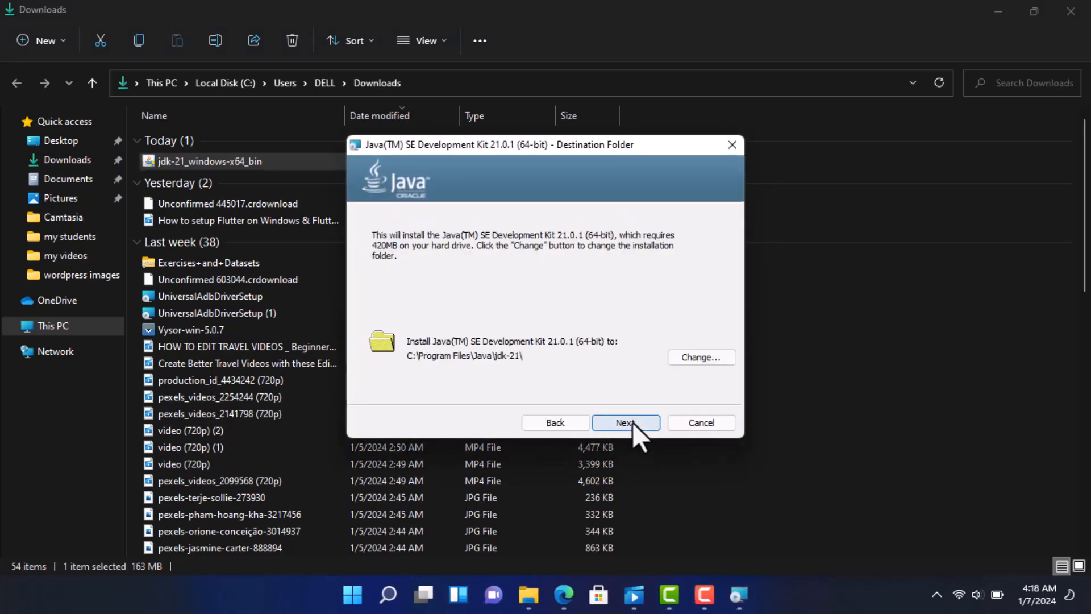
pyautogui.click(625, 422)
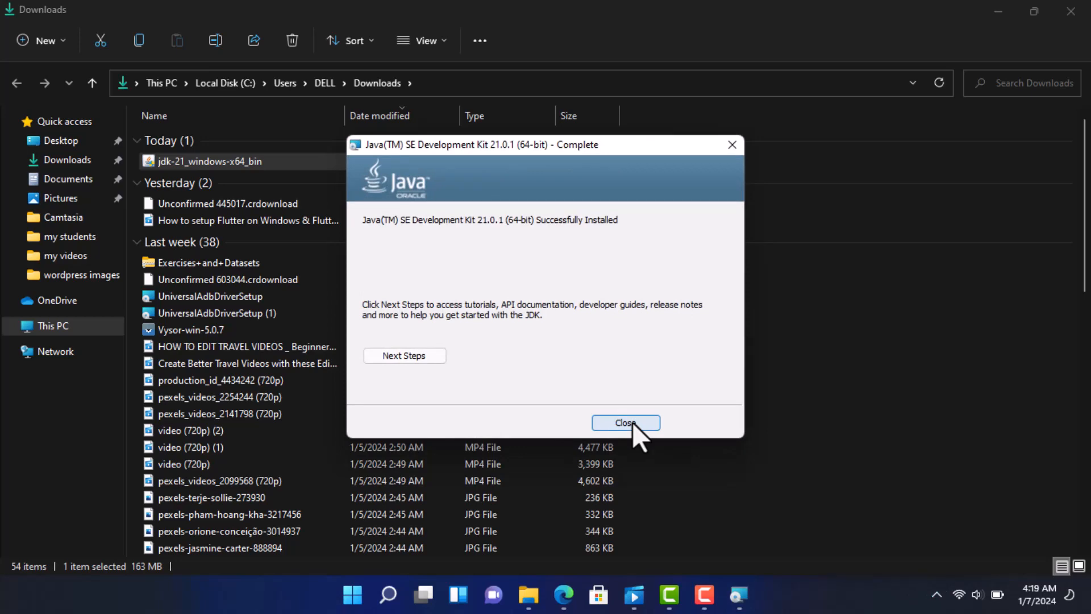
pyautogui.click(625, 423)
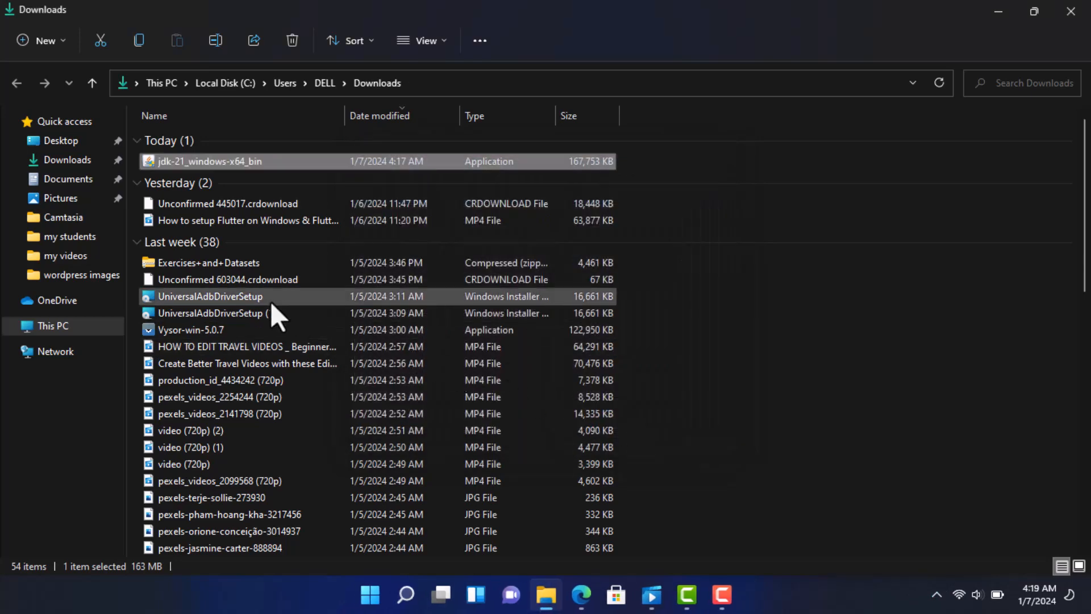
# Browse to C:\Program Files\Java\jdk-21 in File Explorer and copy the folder's full path.
pyautogui.click(61, 326)
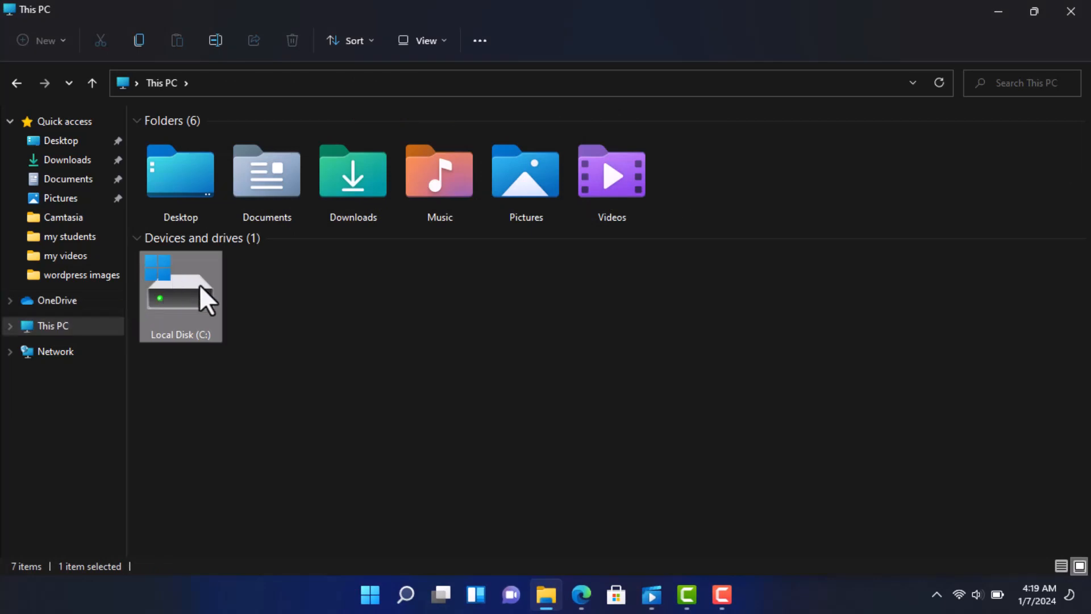
pyautogui.doubleClick(199, 284)
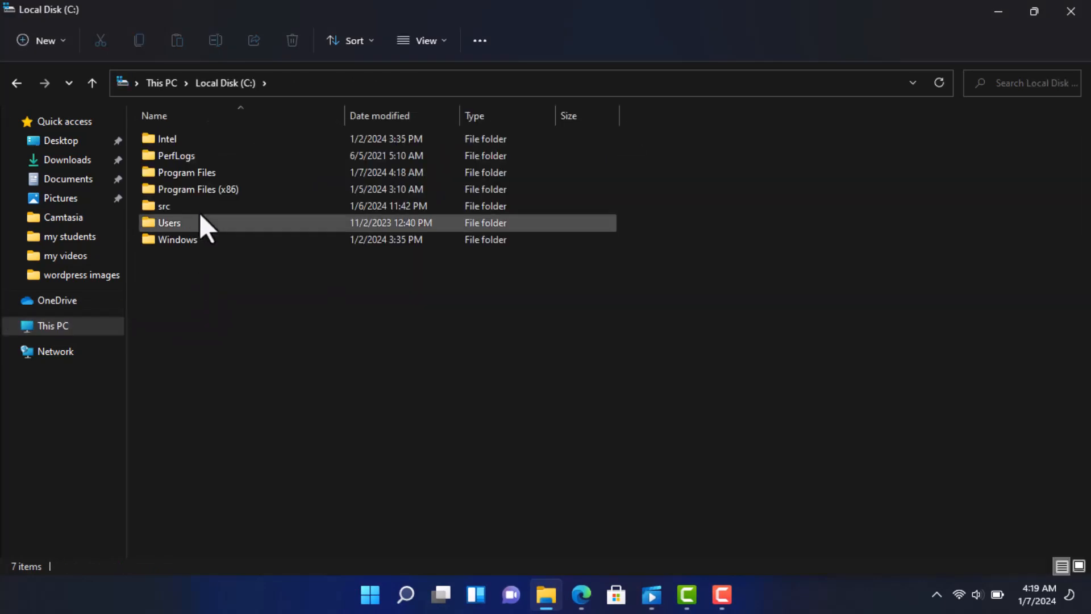
pyautogui.doubleClick(193, 172)
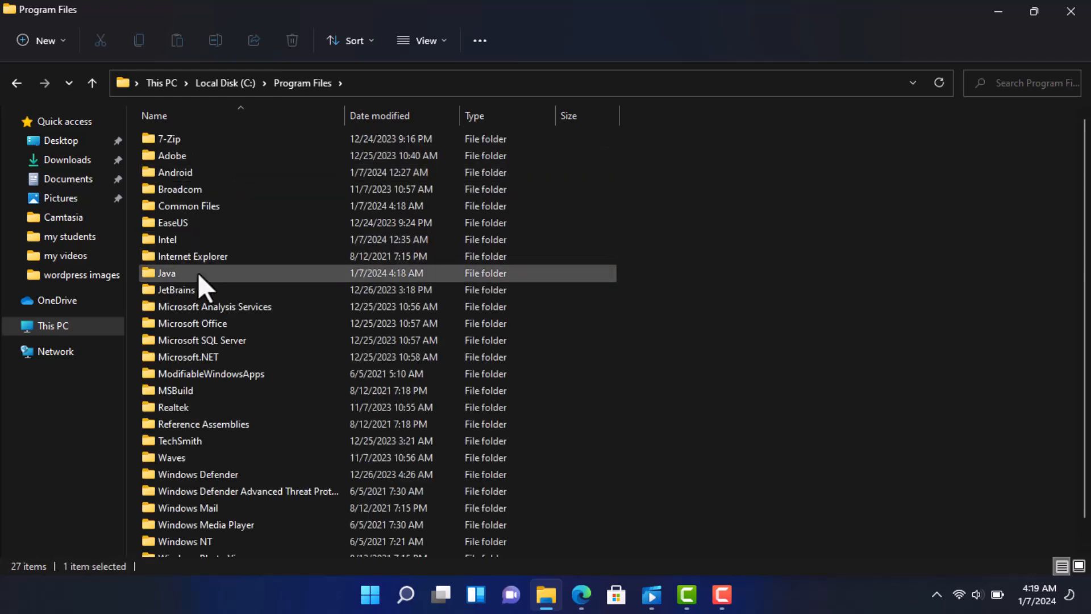
pyautogui.doubleClick(197, 273)
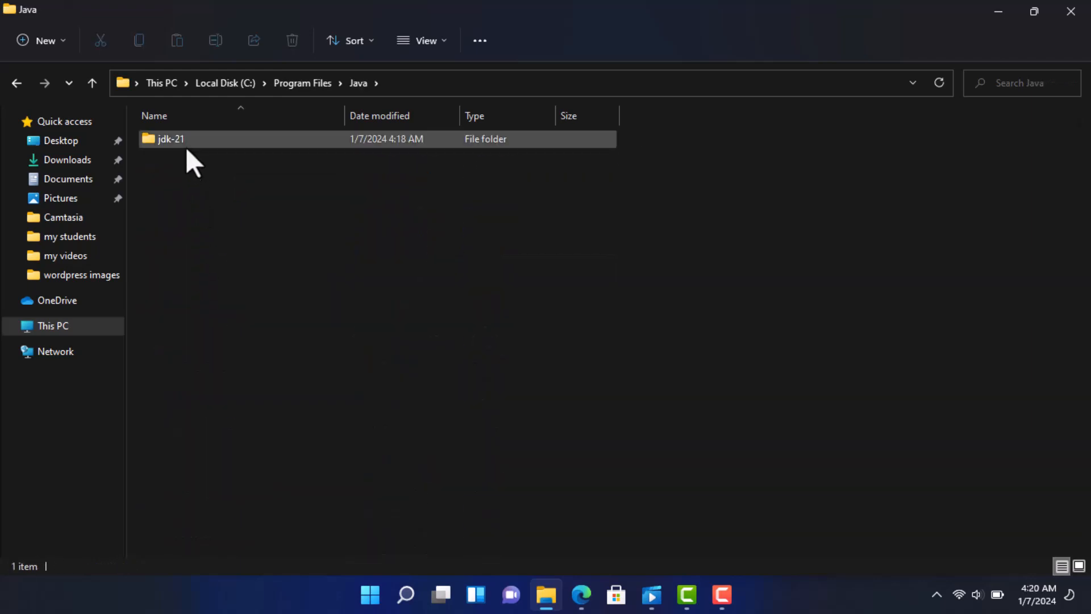
pyautogui.doubleClick(182, 138)
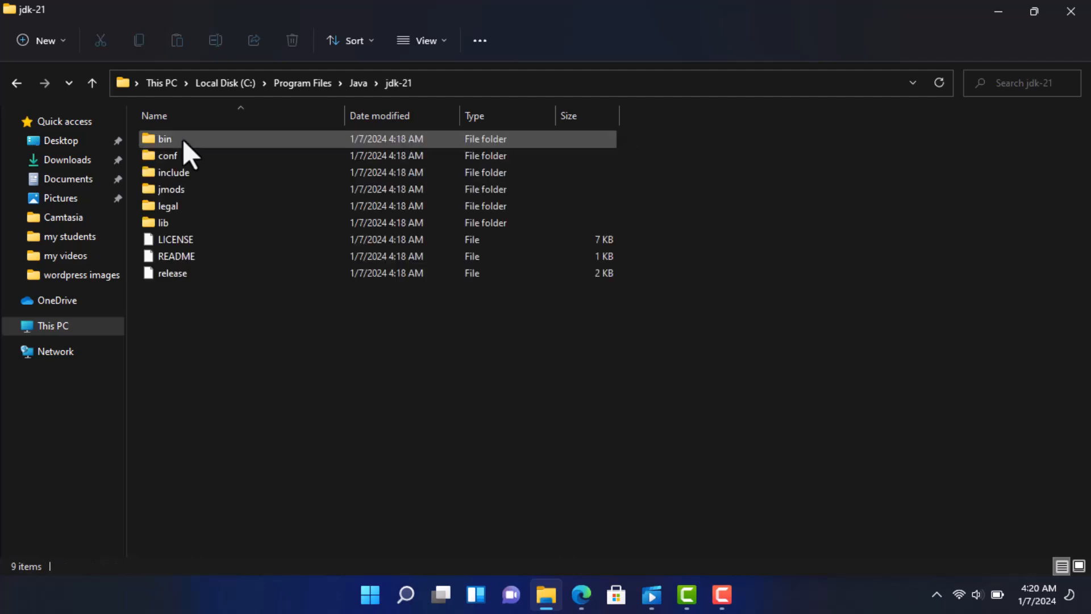
pyautogui.click(499, 85)
pyautogui.hotkey('ctrl', 'c')
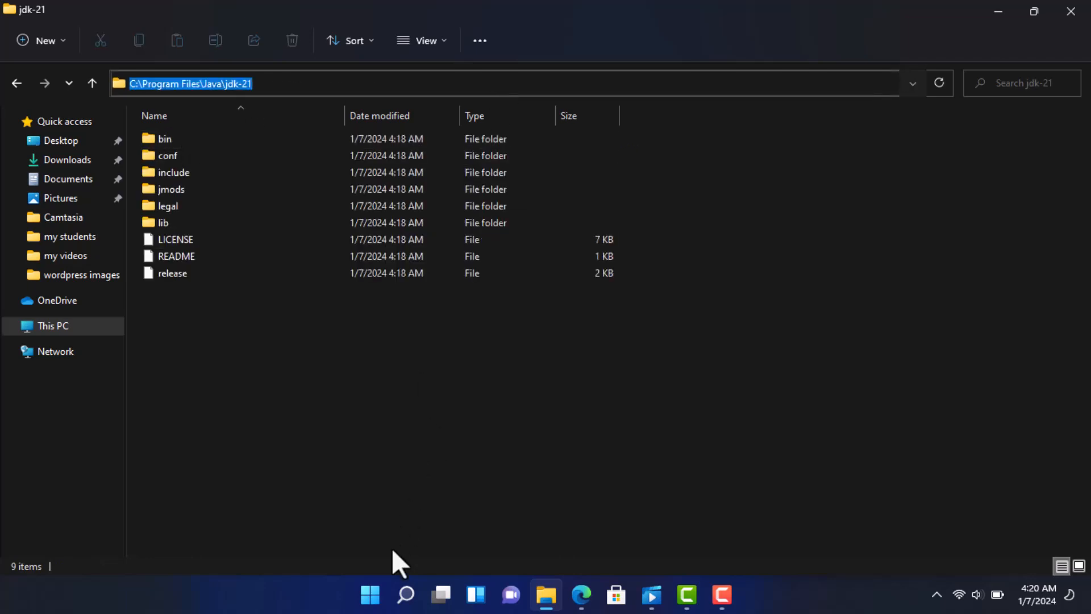
# Create a new system environment variable named JAVA_HOME with the value C:\Program Files\Java\jdk-21.
pyautogui.click(405, 596)
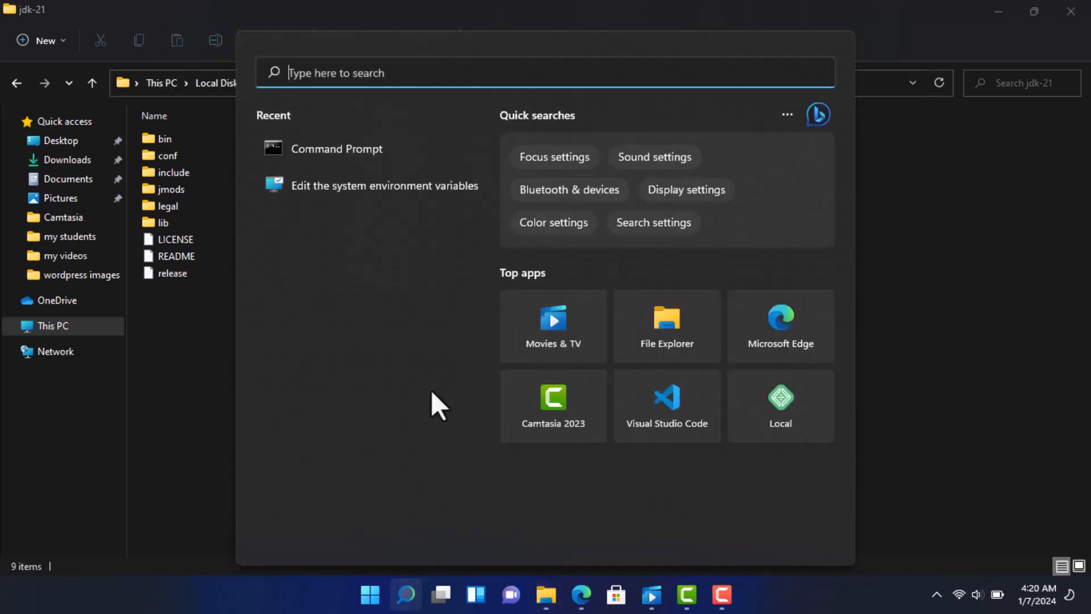
pyautogui.click(413, 185)
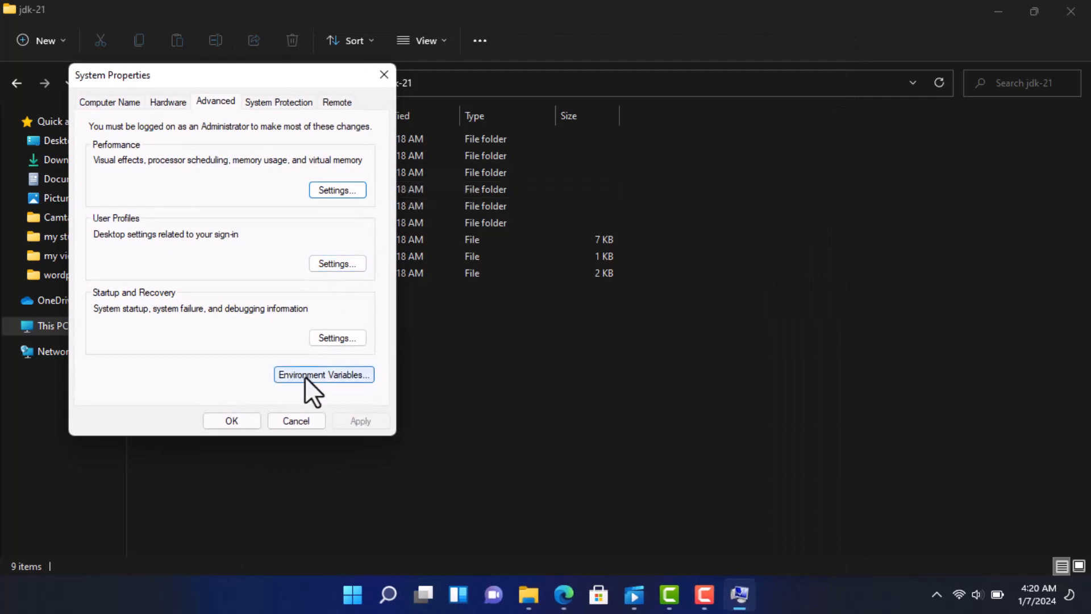
pyautogui.click(305, 376)
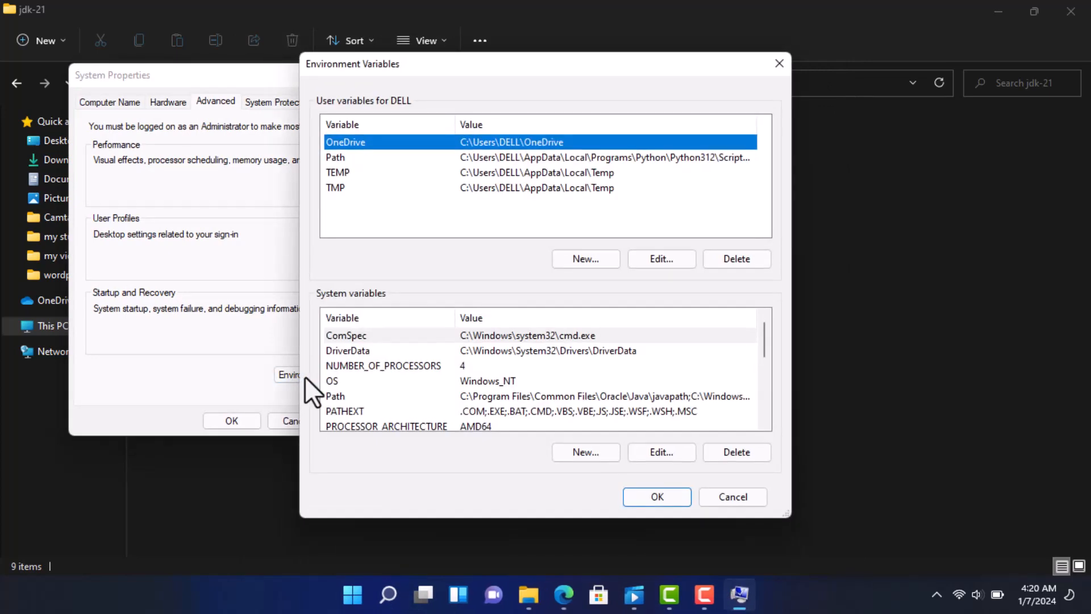
pyautogui.click(585, 452)
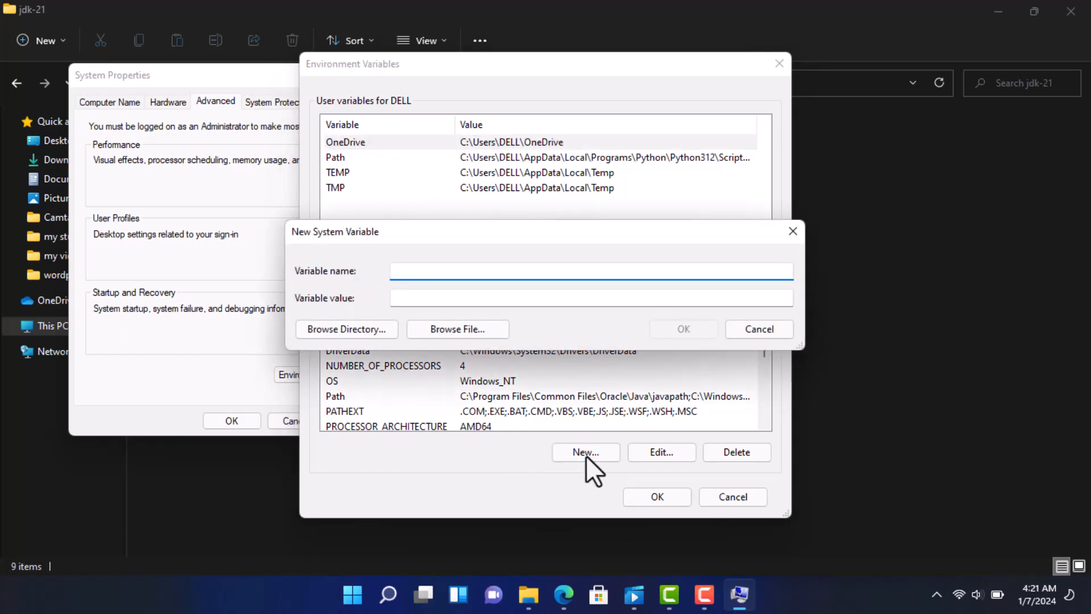
pyautogui.write('JAVA_HOME')
pyautogui.hotkey('ctrl', 'v')
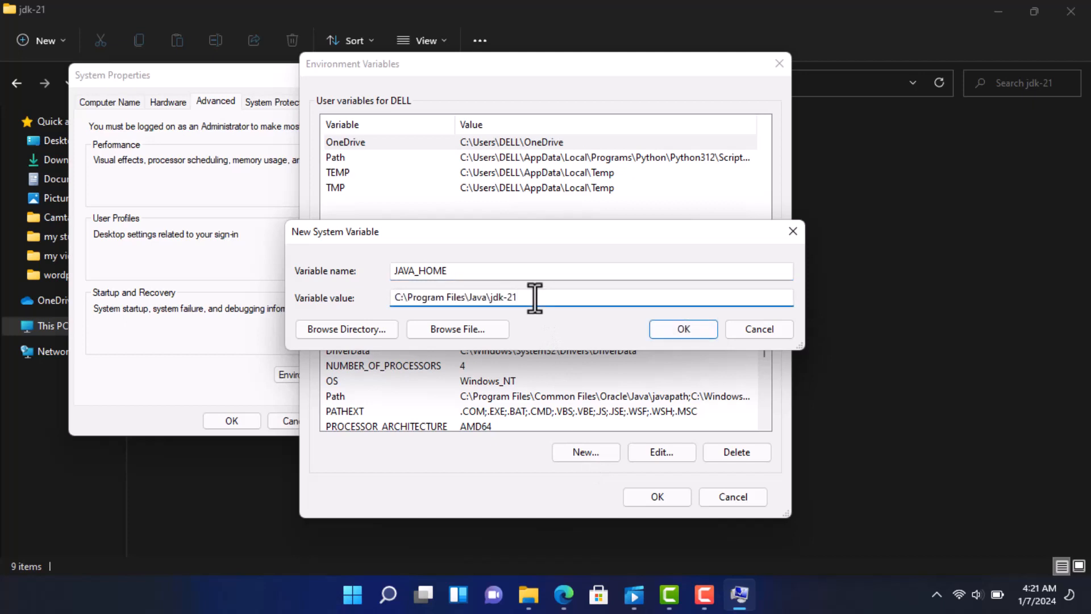
pyautogui.click(677, 330)
# Add C:\Program Files\Java\jdk-21 as a new entry in the Path system variable and save the environment variable changes.
pyautogui.scroll(-2, 766, 363)
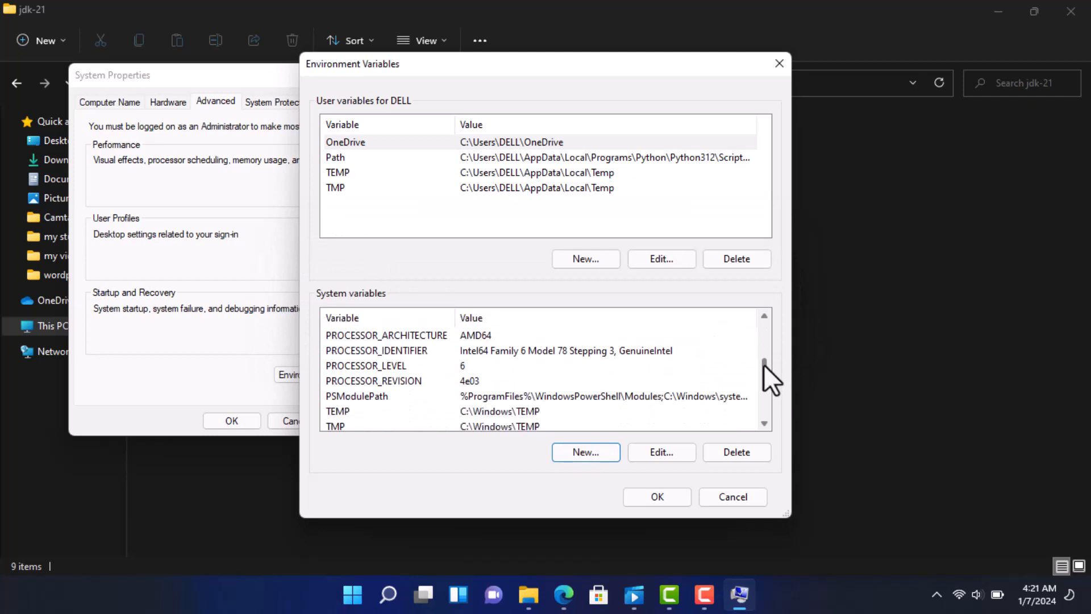
pyautogui.scroll(1, 625, 354)
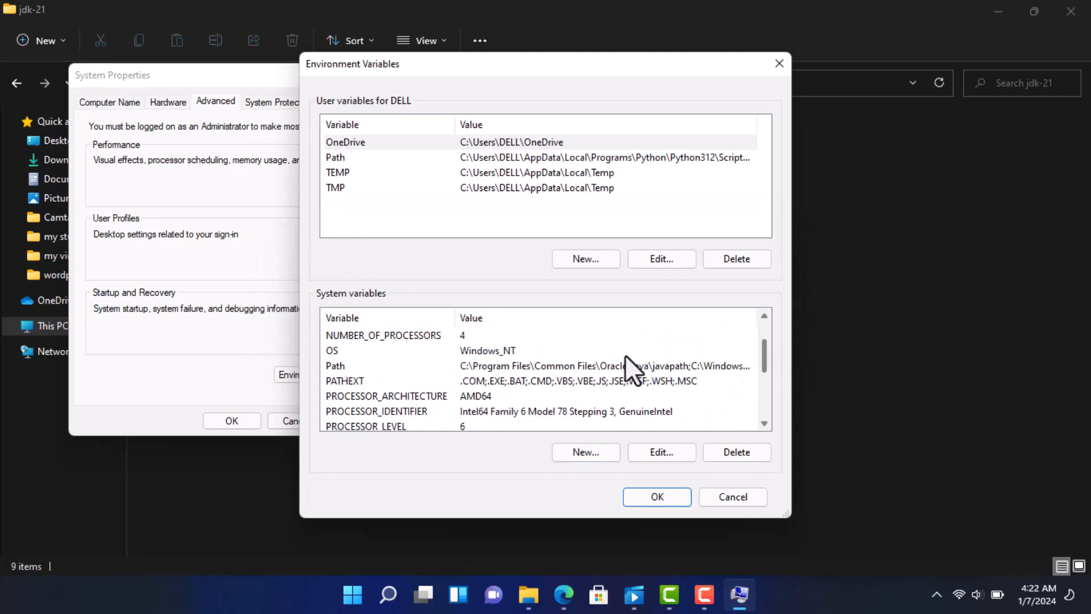
pyautogui.doubleClick(344, 363)
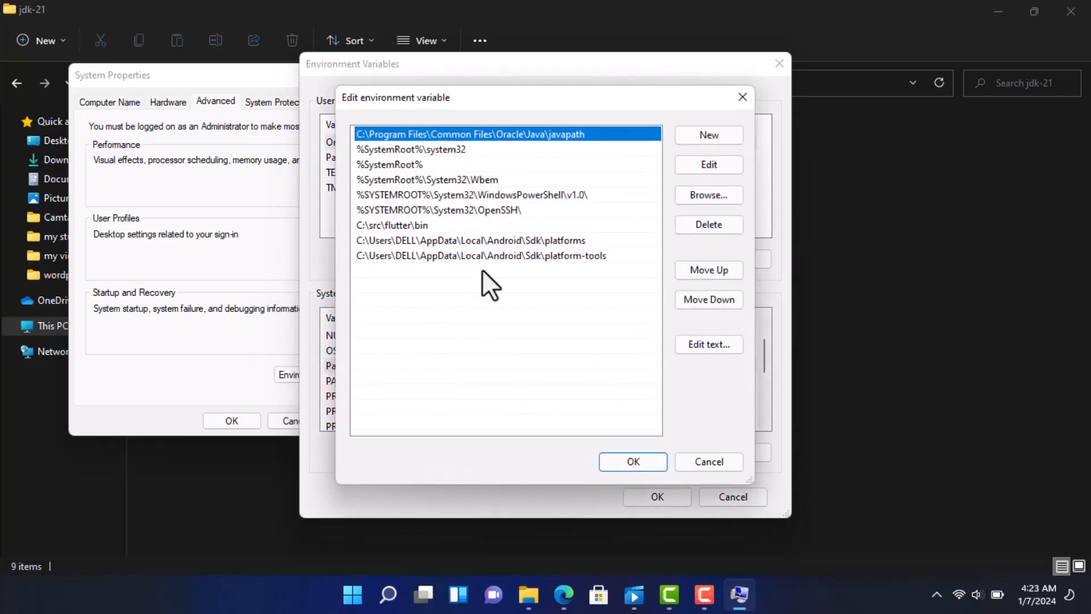
pyautogui.click(701, 133)
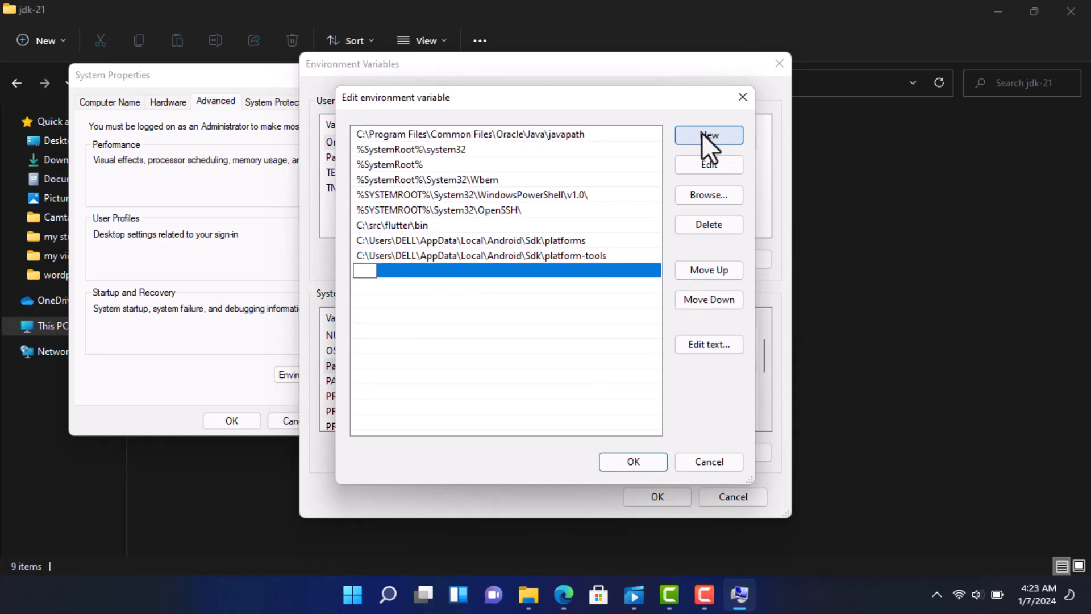
pyautogui.hotkey('ctrl', 'v')
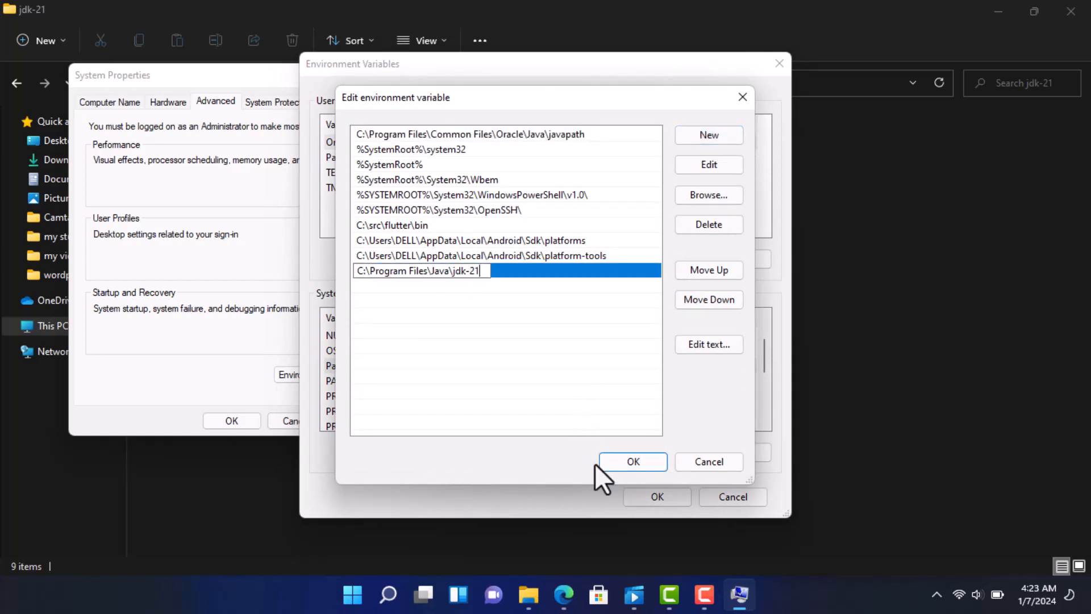
pyautogui.click(626, 462)
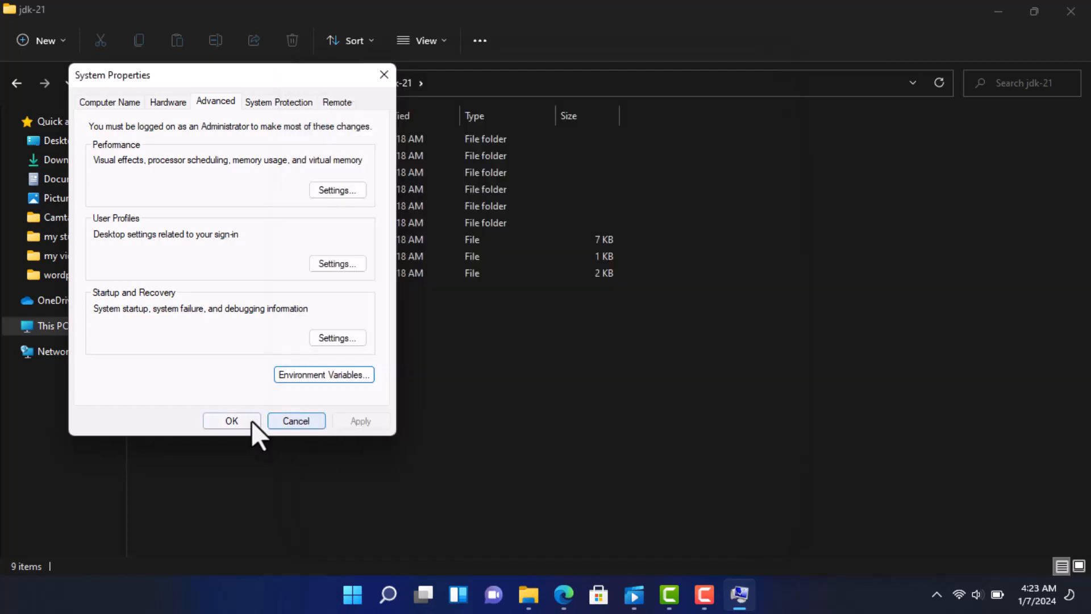
# Close the System Properties dialog with its changes accepted and restart the computer.
pyautogui.click(241, 420)
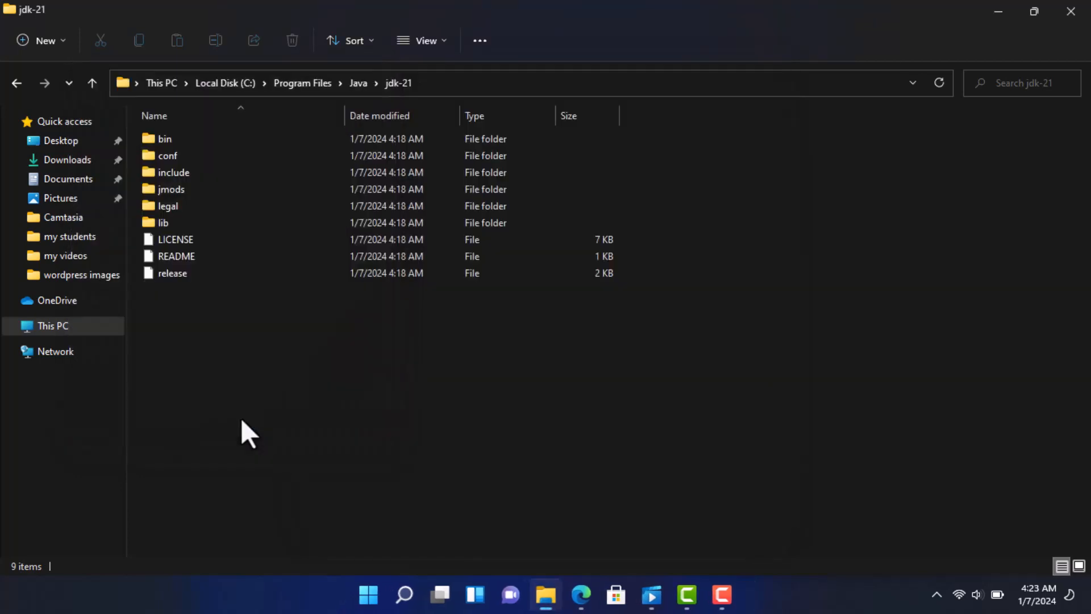
pyautogui.click(367, 603)
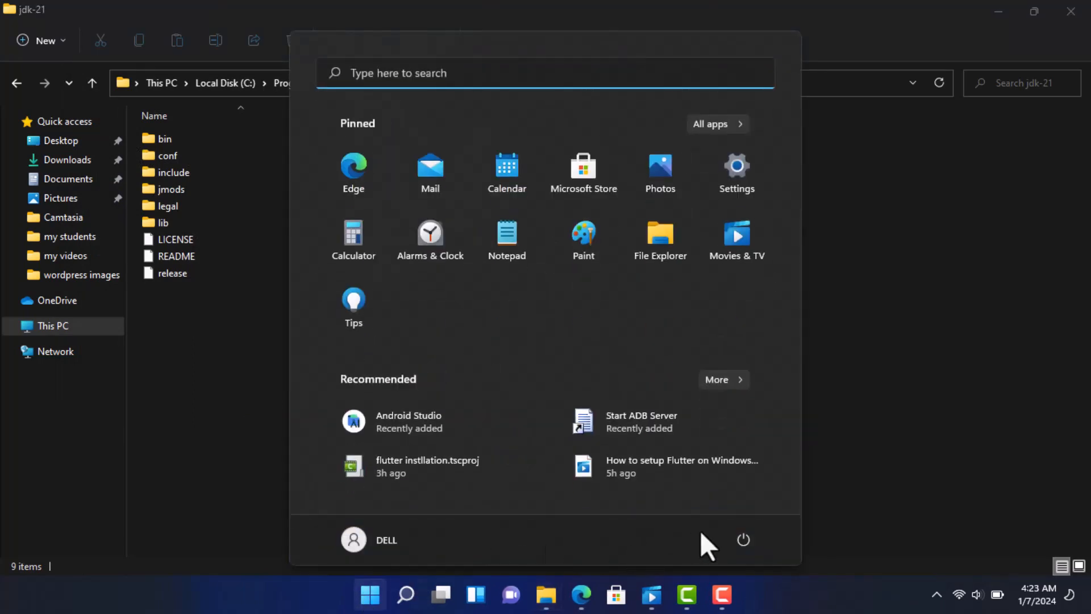
pyautogui.click(745, 538)
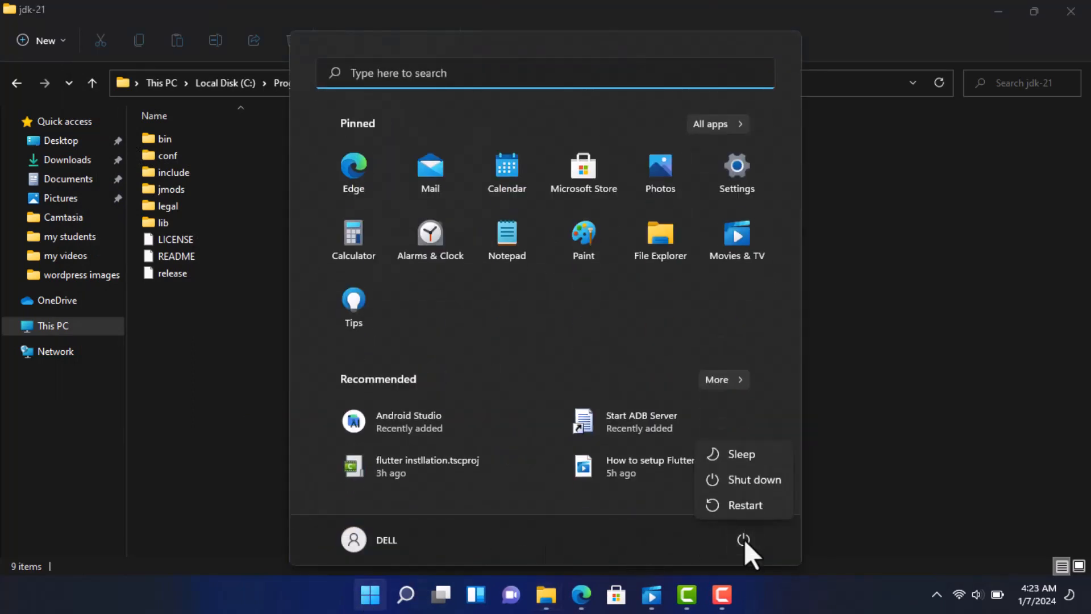
pyautogui.click(749, 502)
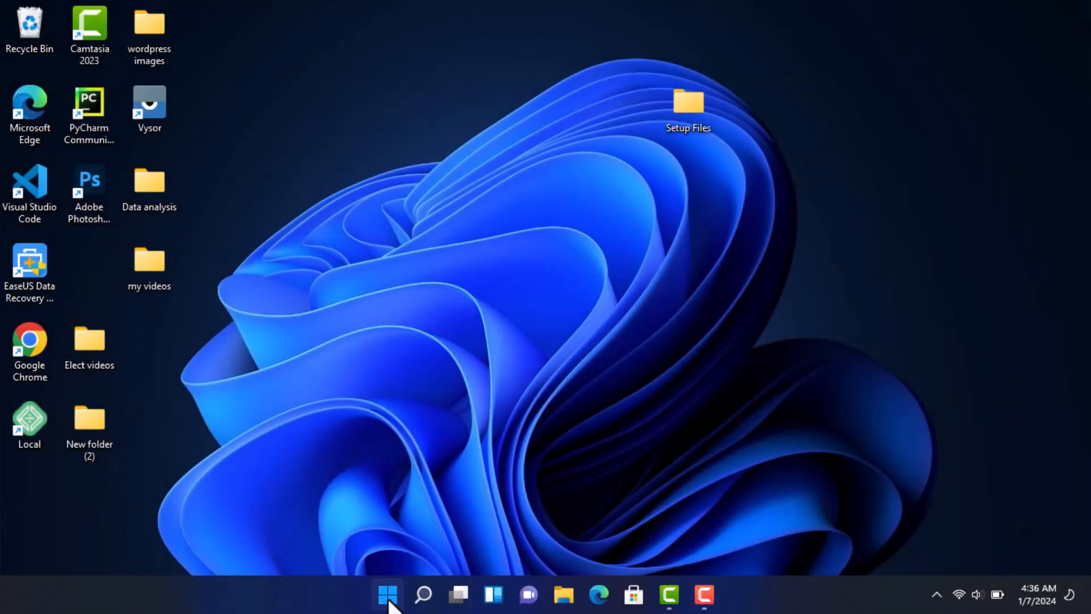
# Open Command Prompt and run flutter doctor to check the development setup.
pyautogui.click(389, 604)
pyautogui.click(424, 73)
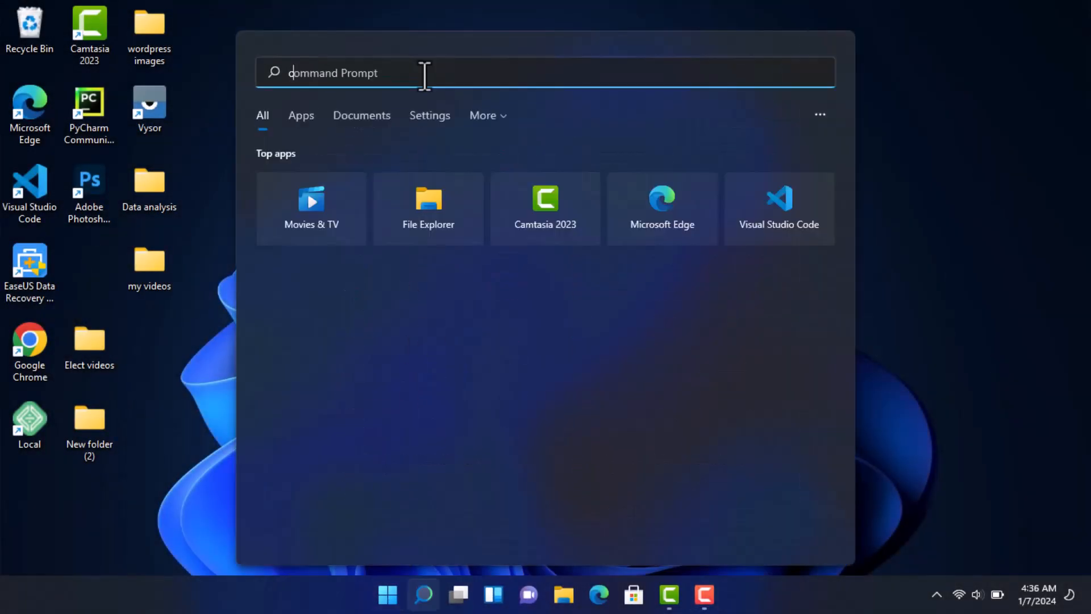
pyautogui.write('cmd')
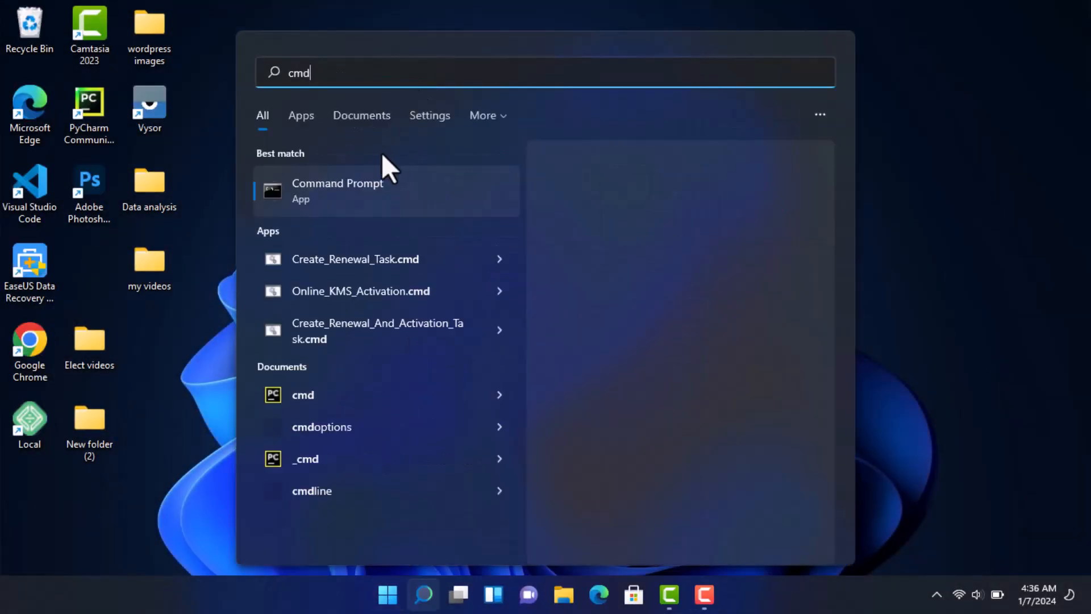
pyautogui.click(370, 183)
pyautogui.press('Return')
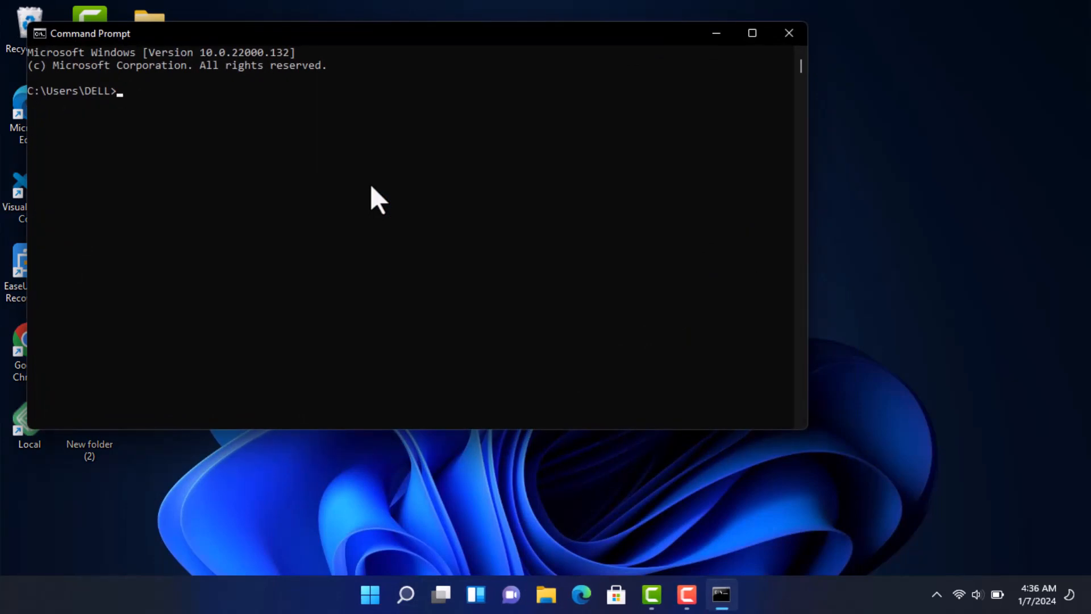
pyautogui.write('flutter doctor')
pyautogui.press('Return')
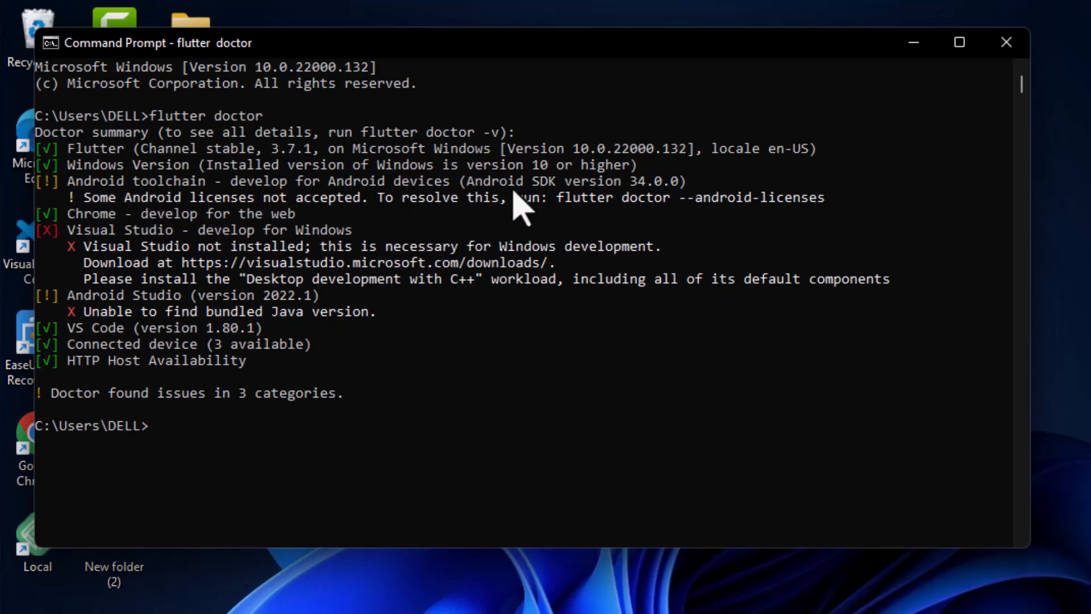
# Run flutter doctor --android-licenses in Command Prompt to start the Android SDK licence review.
pyautogui.write('flutter doct')
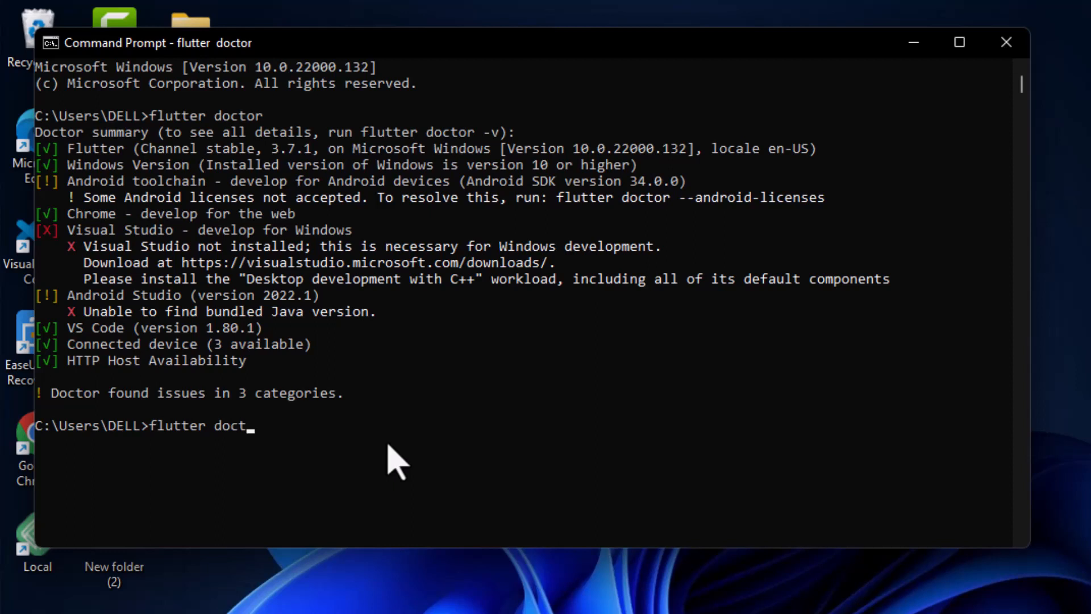
pyautogui.write('or --android-li')
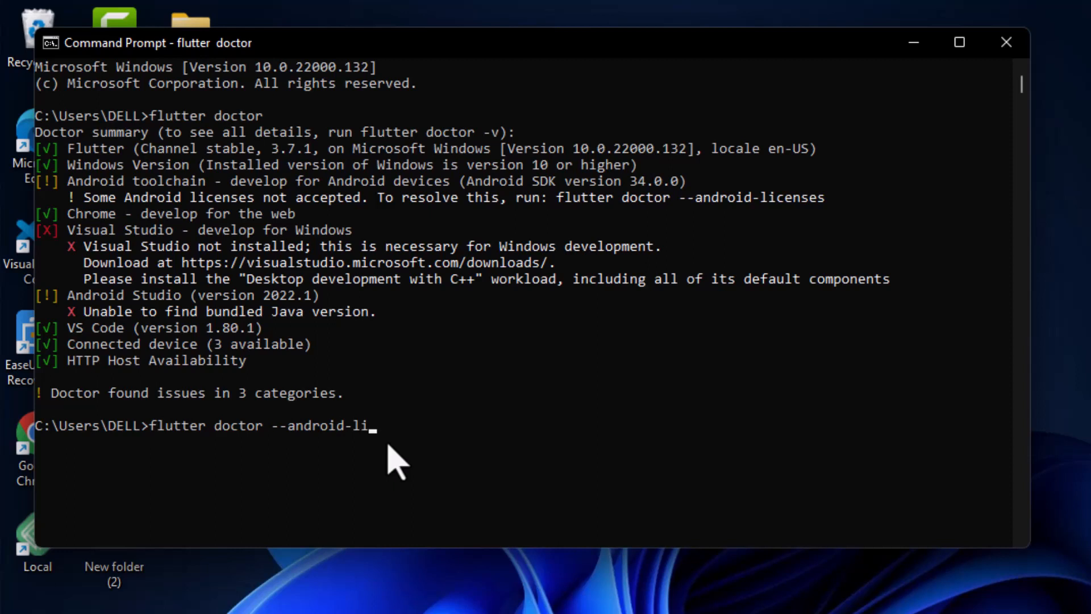
pyautogui.write('censes')
pyautogui.press('Return')
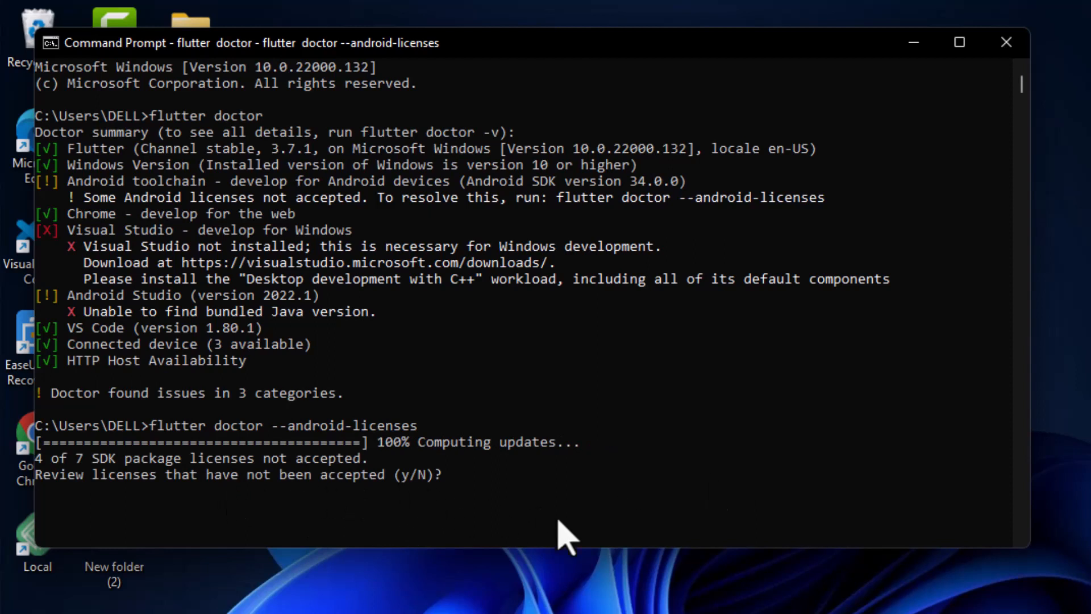
# Agree to review the outstanding Android SDK licences and accept each one with y.
pyautogui.write('y')
pyautogui.press('Return')
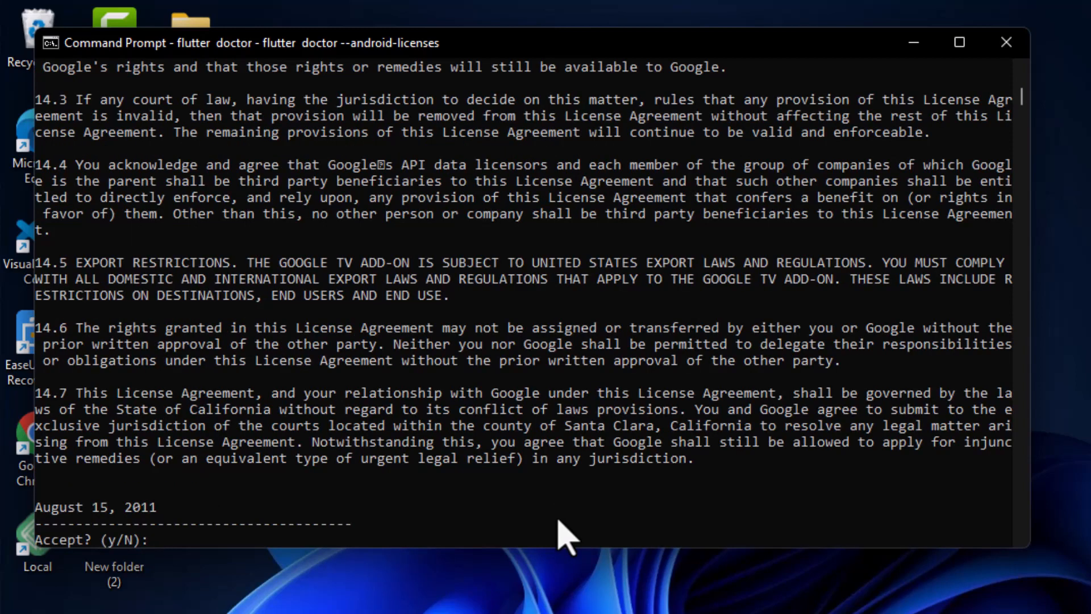
pyautogui.write('y')
pyautogui.press('Return')
pyautogui.write('y')
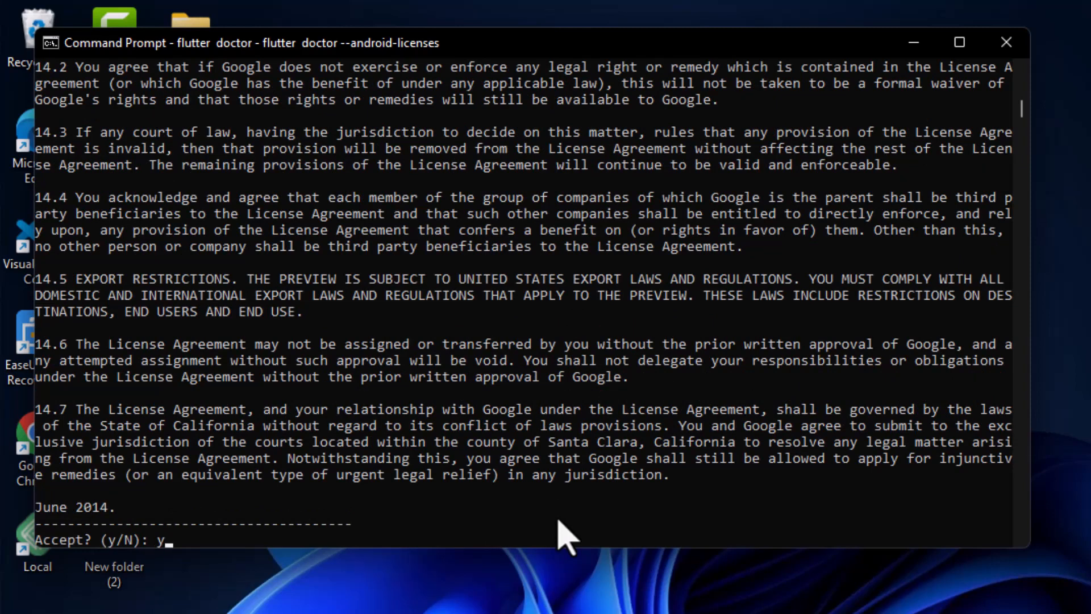
pyautogui.press('Return')
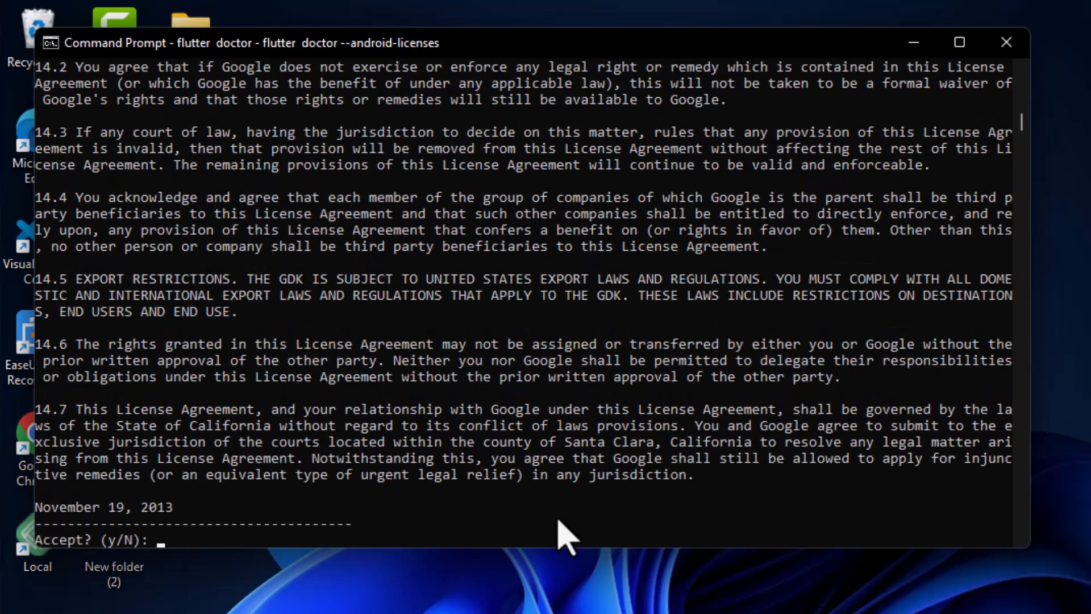
pyautogui.write('y')
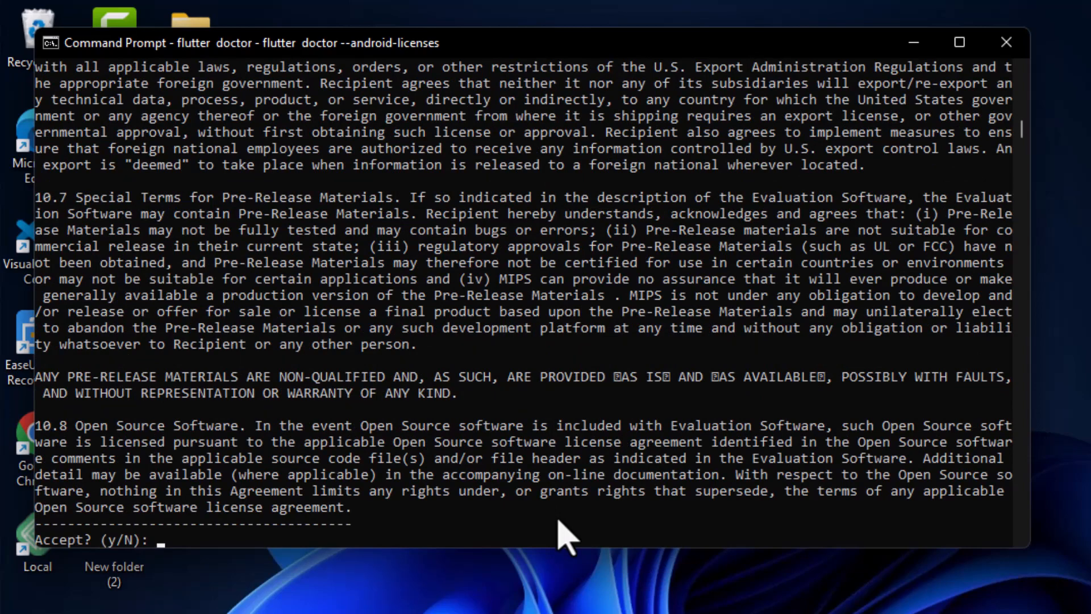
pyautogui.write('y')
pyautogui.press('Return')
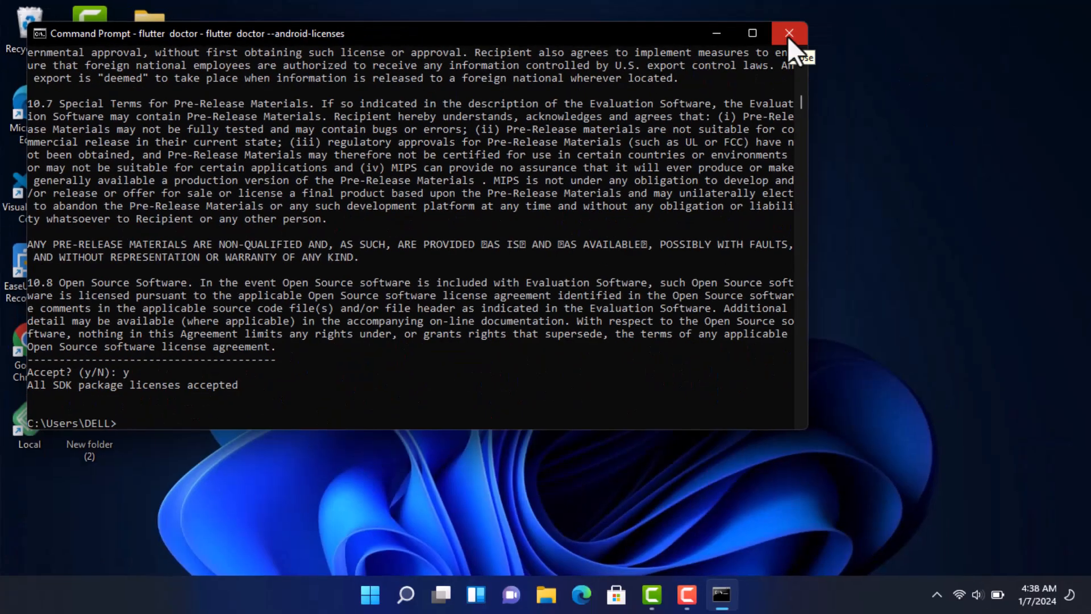
# Close the current Command Prompt window and run flutter doctor again in a new one.
pyautogui.click(1005, 42)
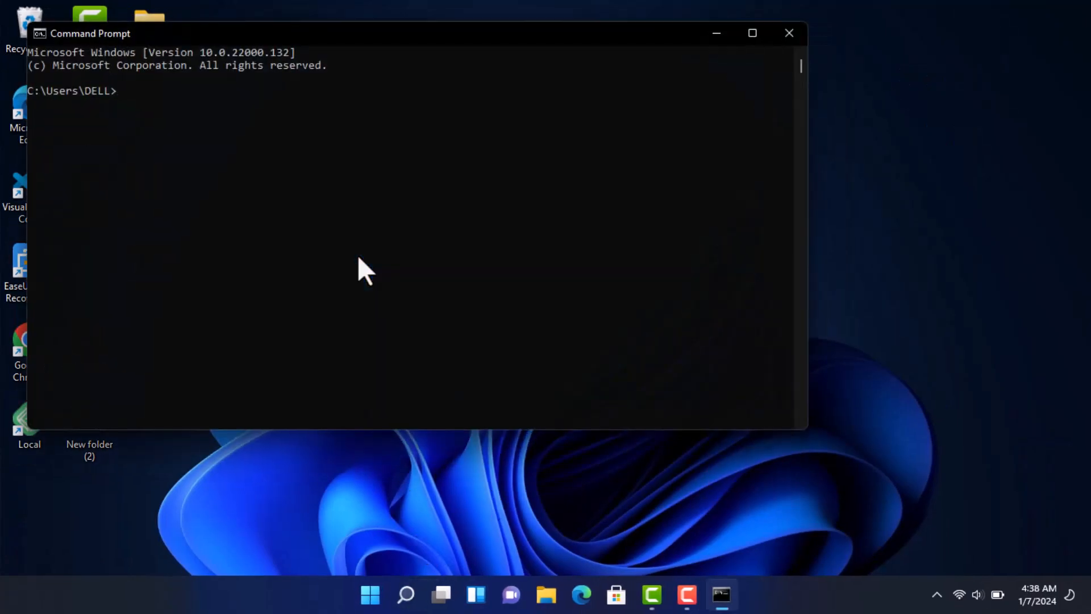
pyautogui.write('flutter doctor')
pyautogui.press('Return')
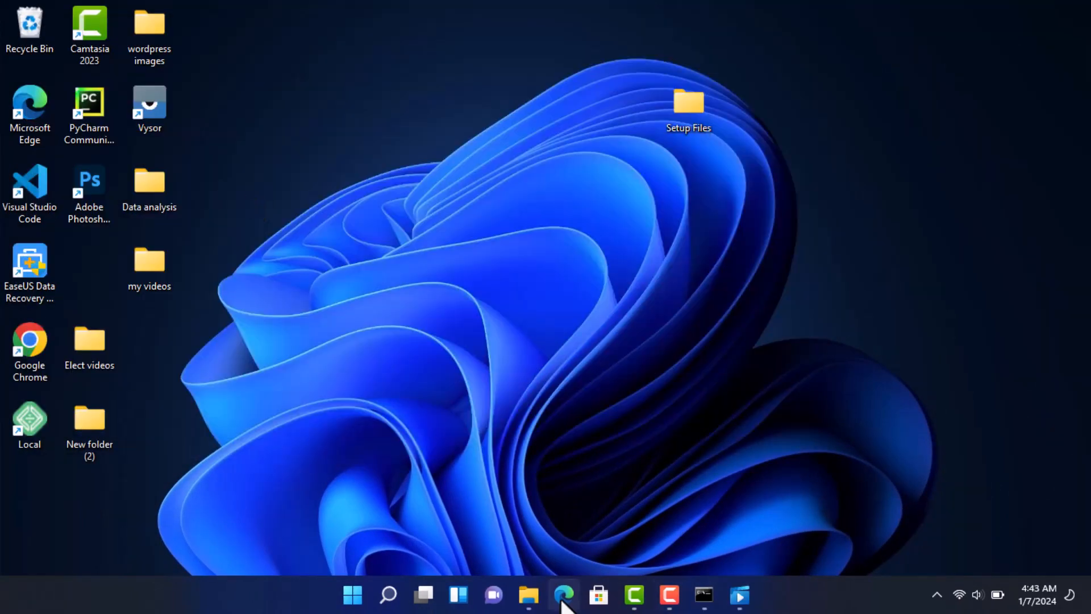
# Switch to Microsoft Edge, restore the earlier pages and open visualstudio.microsoft.com in a new tab.
pyautogui.click(563, 594)
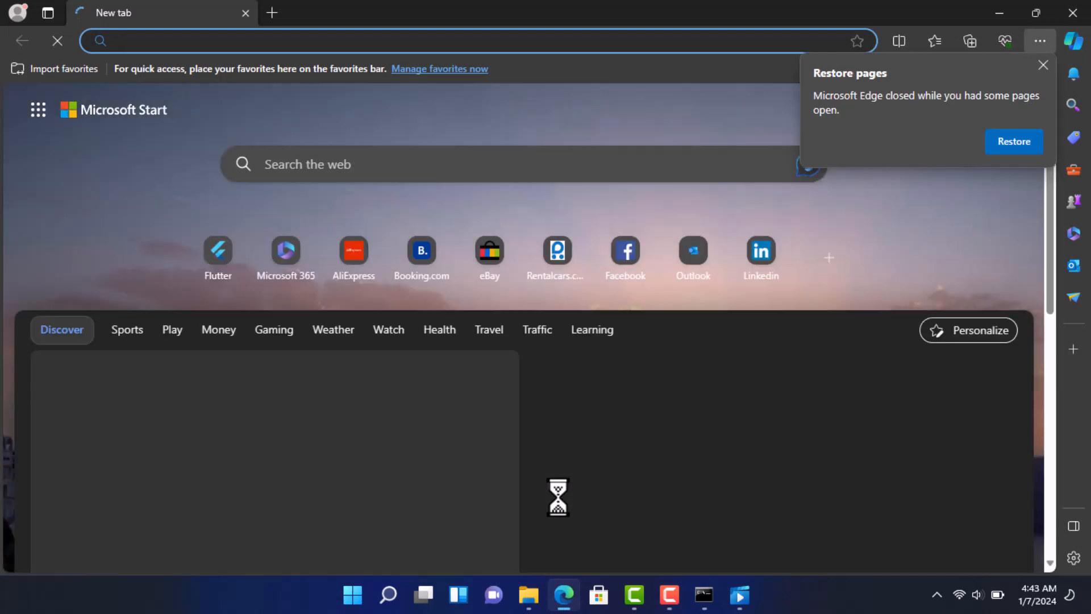
pyautogui.click(1002, 146)
pyautogui.click(935, 12)
pyautogui.write('v')
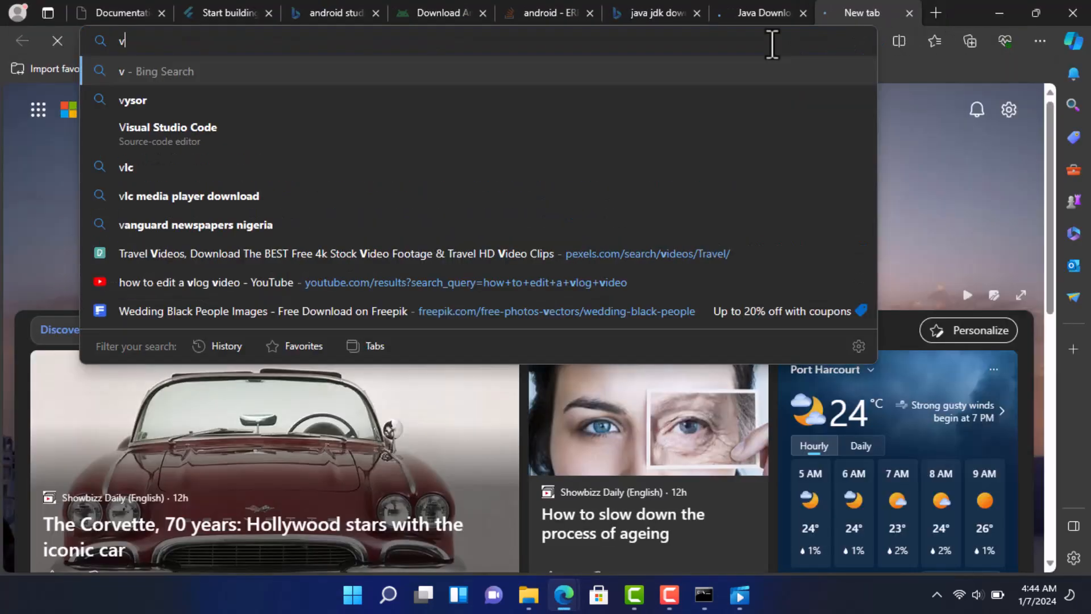
pyautogui.write('isualstu')
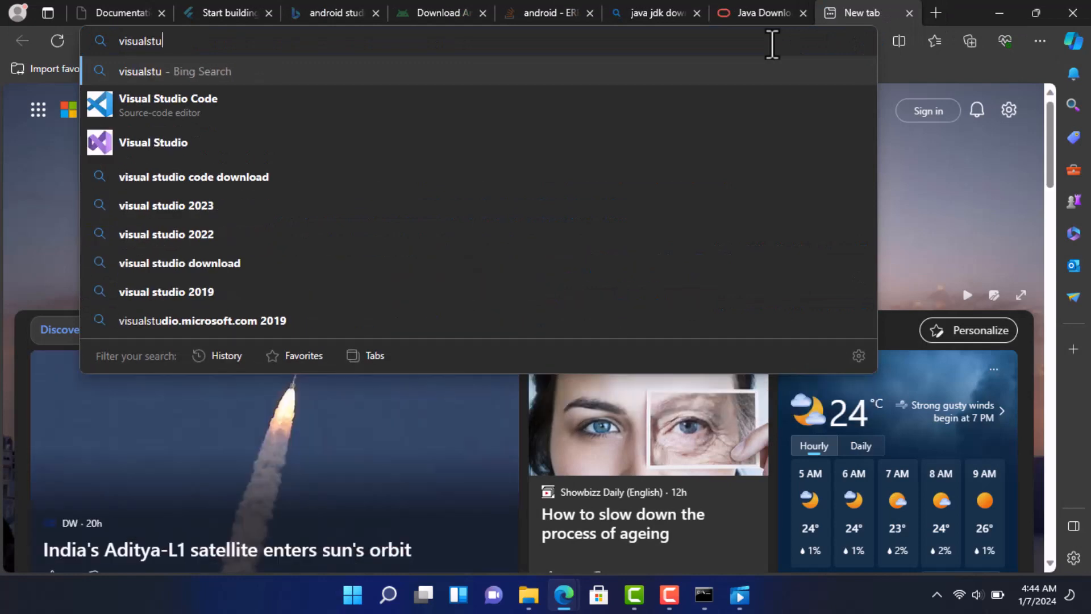
pyautogui.write('dio.')
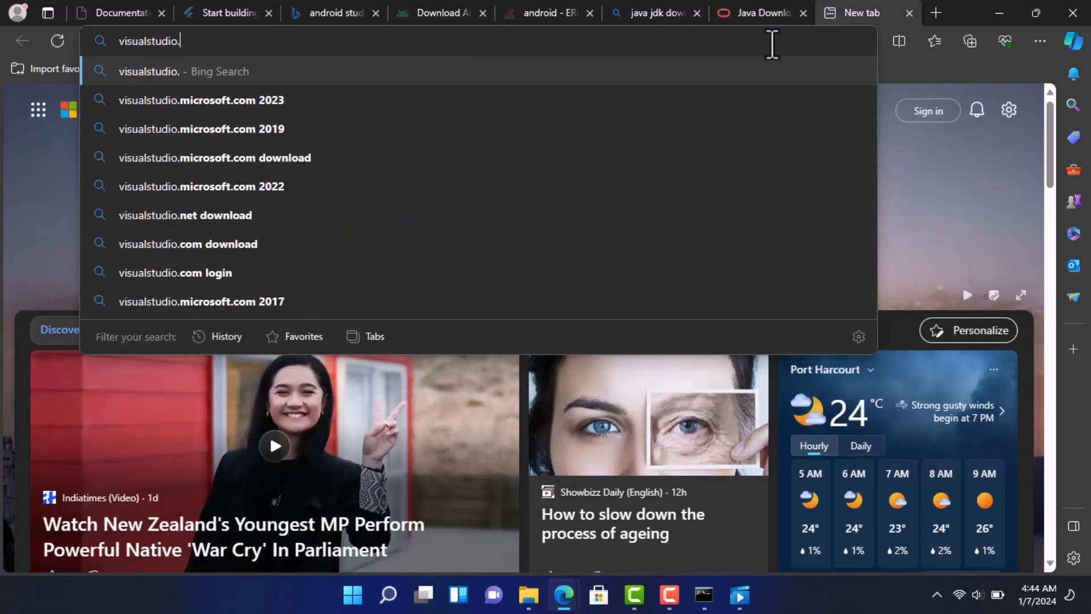
pyautogui.write('microsoft.com')
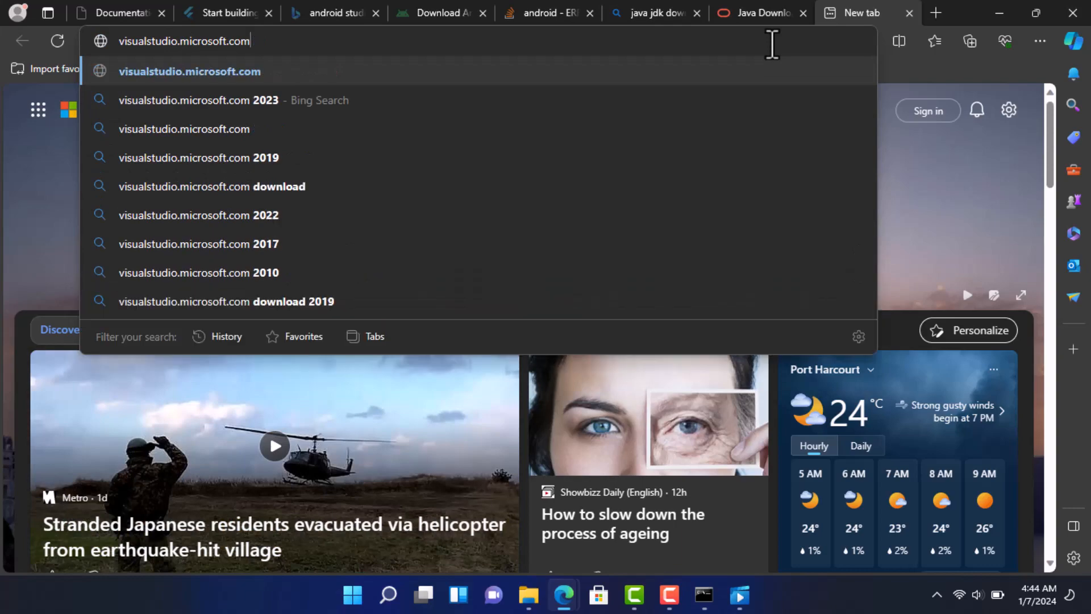
pyautogui.press('Return')
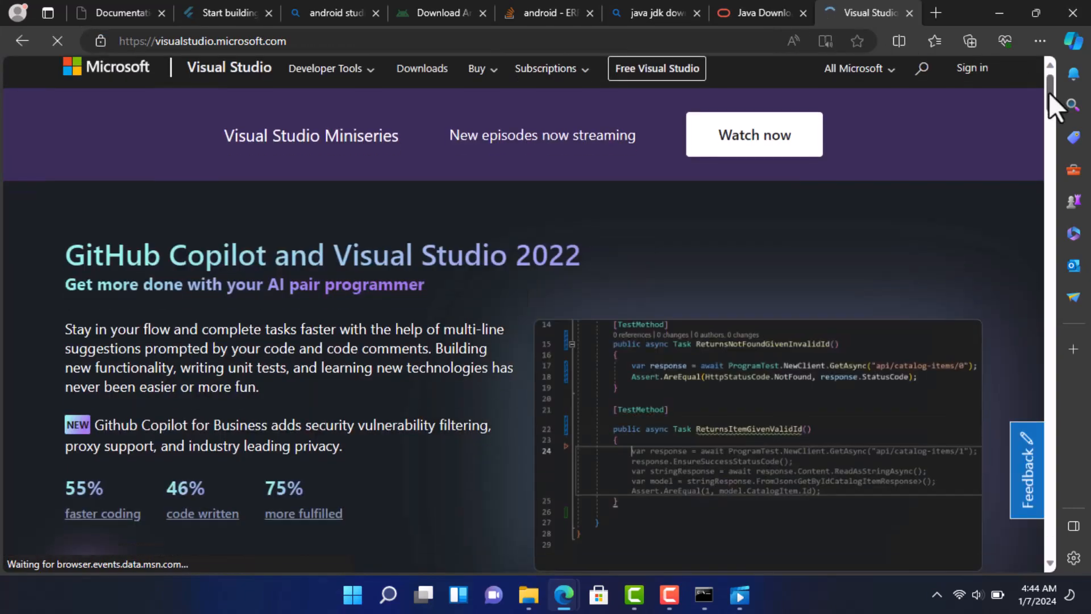
# Download the Community 2022 edition of Visual Studio from the Visual Studio site.
pyautogui.moveTo(1048, 91); pyautogui.dragTo(1049, 144)
pyautogui.click(250, 262)
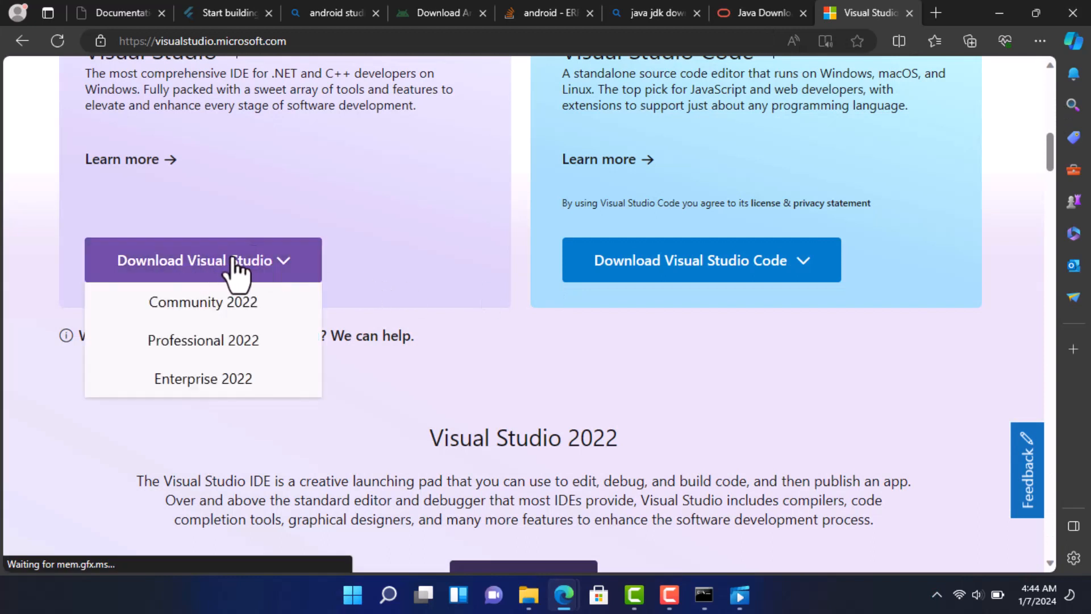
pyautogui.click(231, 311)
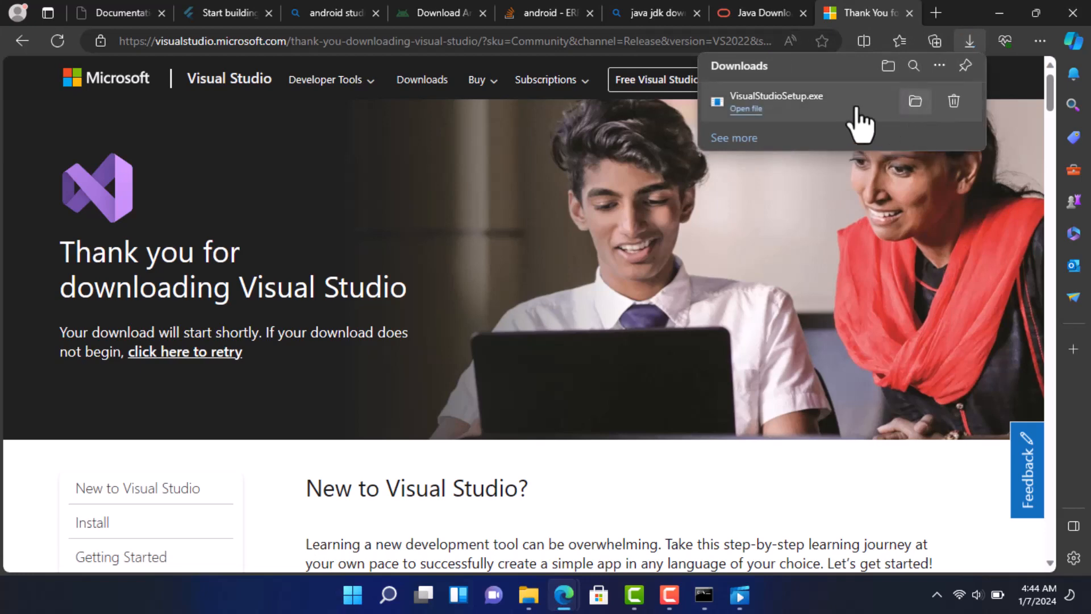
# Run the downloaded VisualStudioSetup.exe, continue past the licence notice and bring the Visual Studio Installer to the front.
pyautogui.click(791, 109)
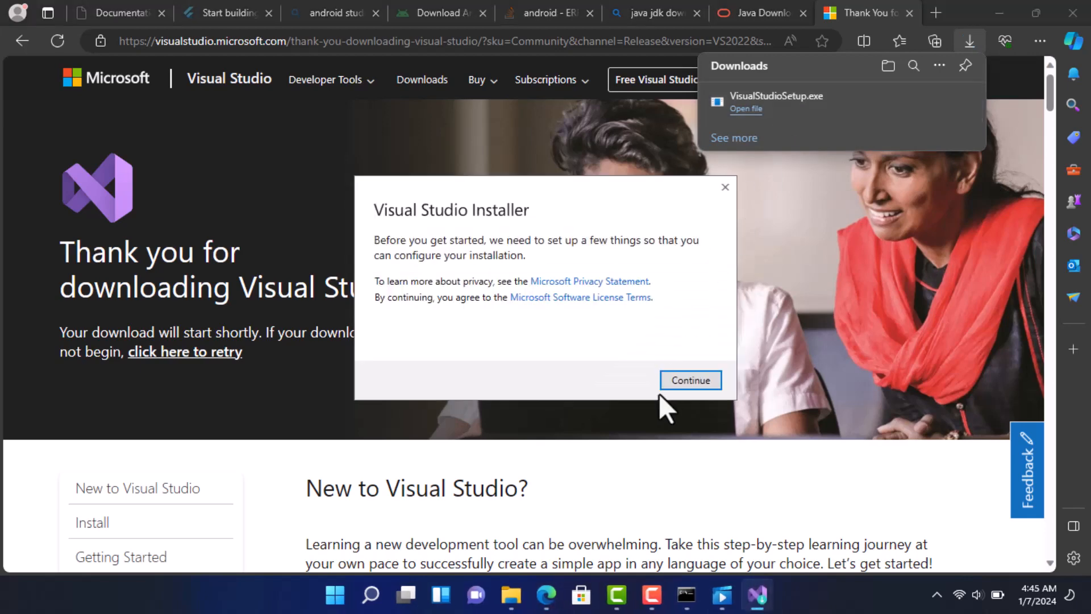
pyautogui.click(689, 385)
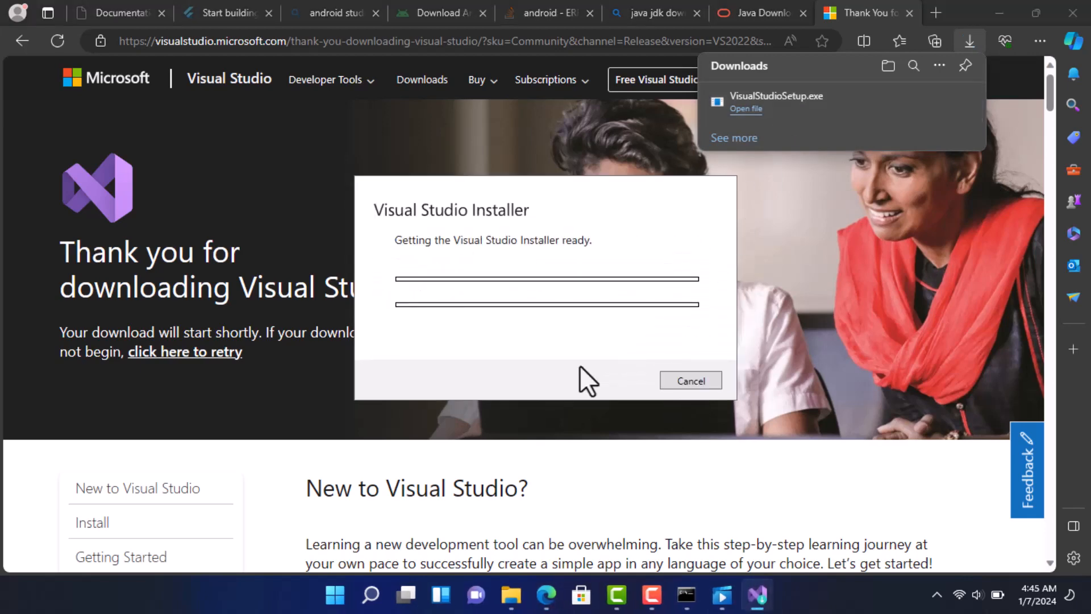
pyautogui.click(1007, 97)
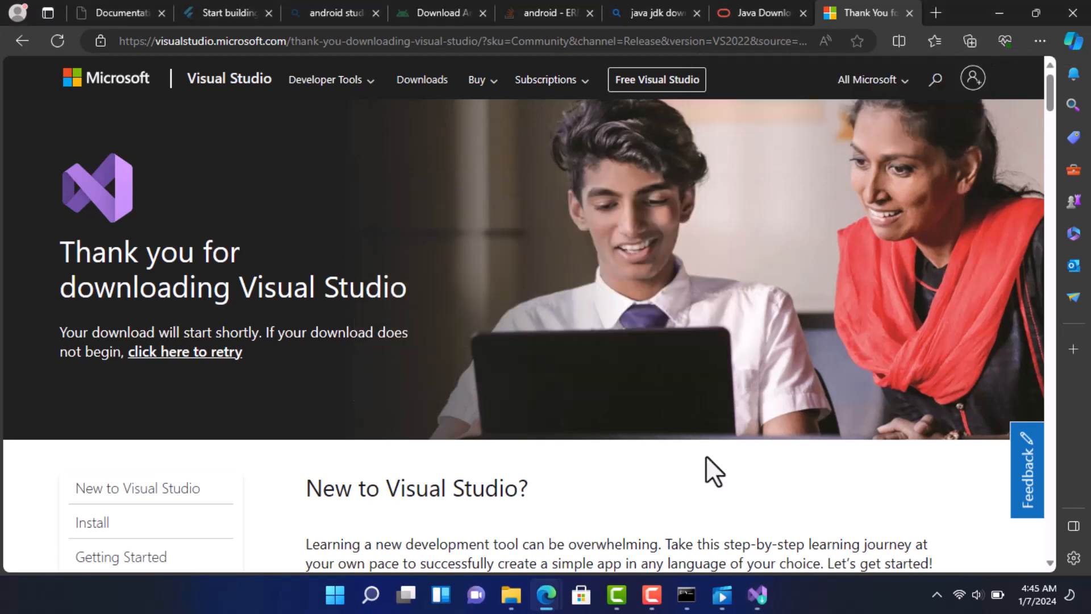
pyautogui.click(757, 595)
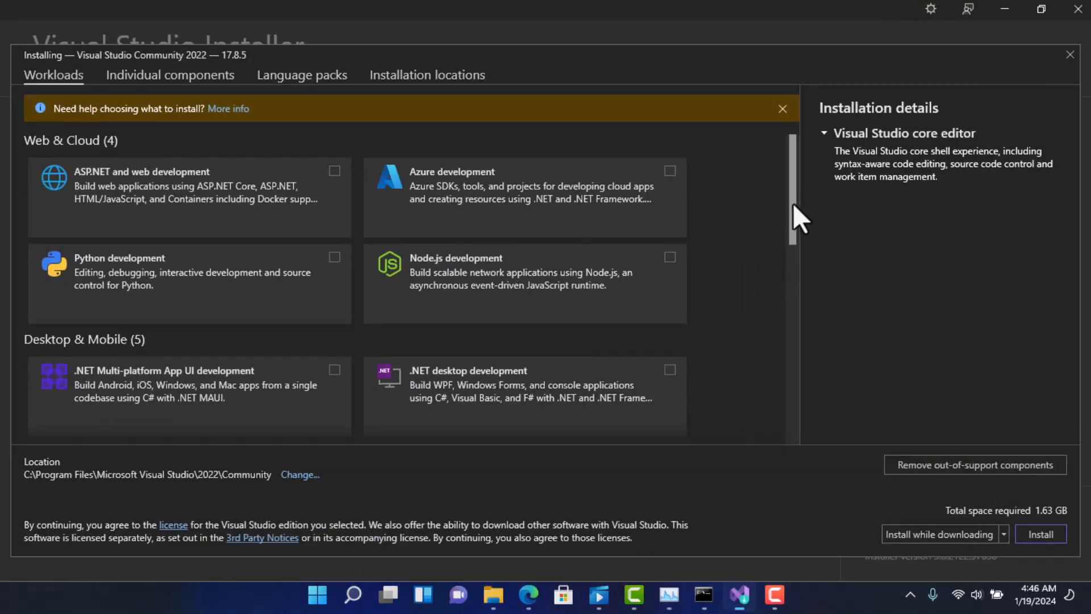
# Install Visual Studio Community 2022 with the Desktop development with C++ workload and acknowledge the completed installation.
pyautogui.moveTo(793, 204); pyautogui.dragTo(796, 237)
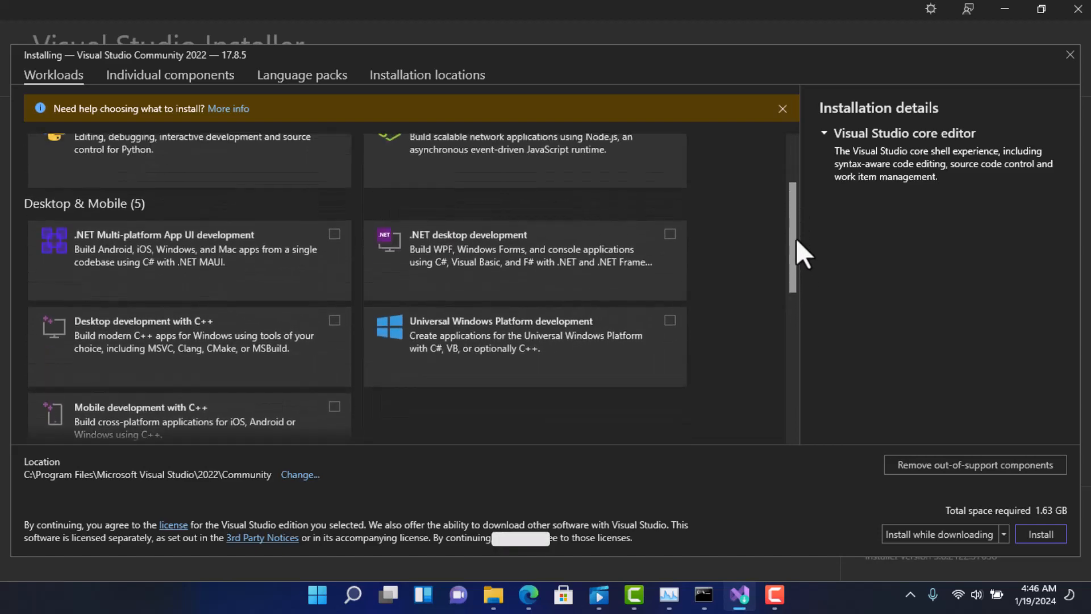
pyautogui.click(334, 320)
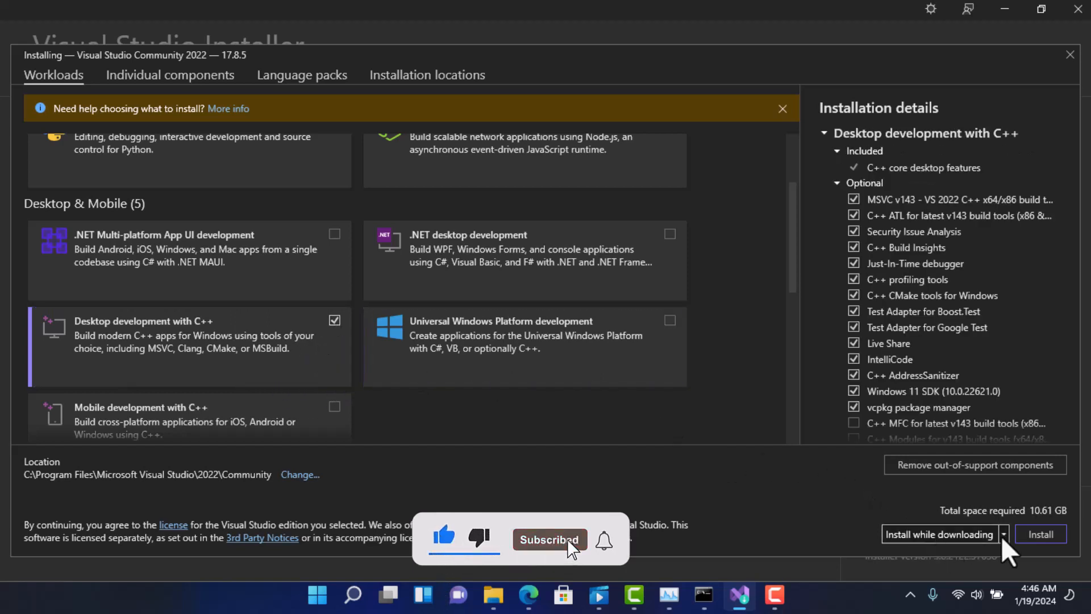
pyautogui.click(1039, 534)
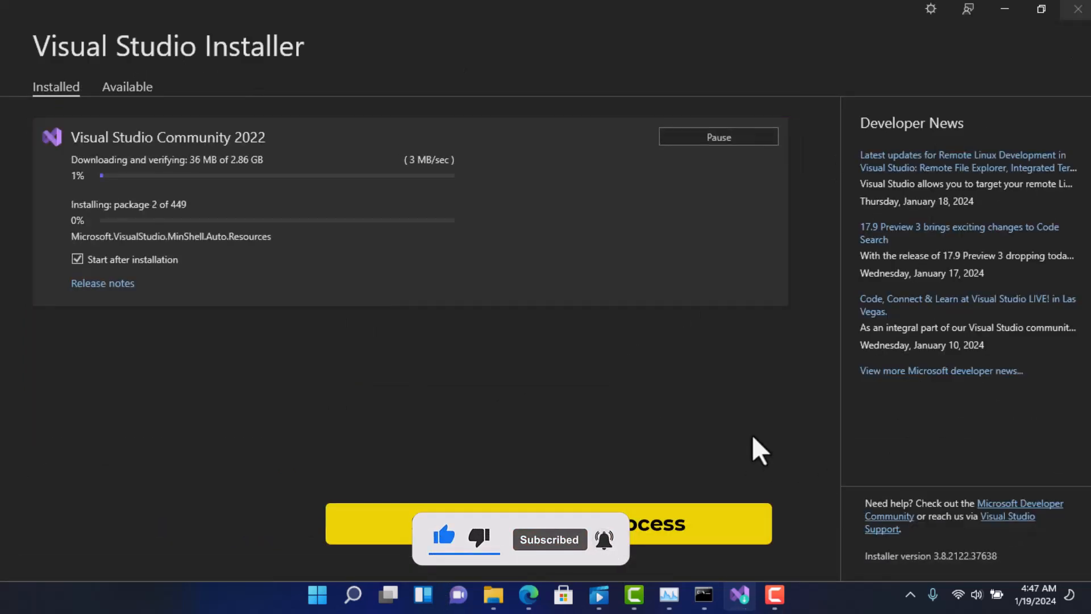
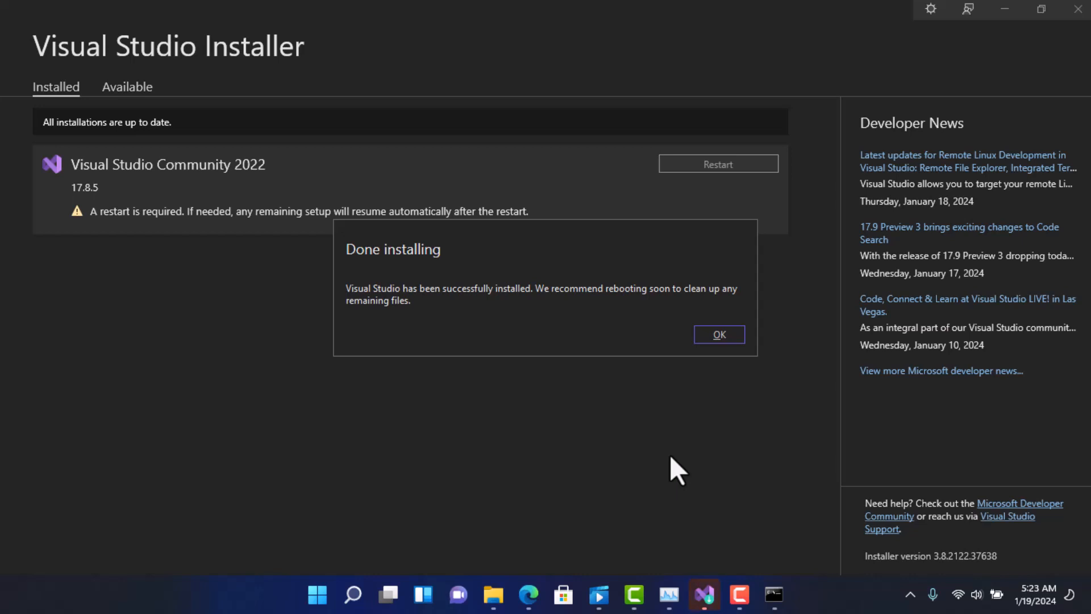
pyautogui.click(725, 334)
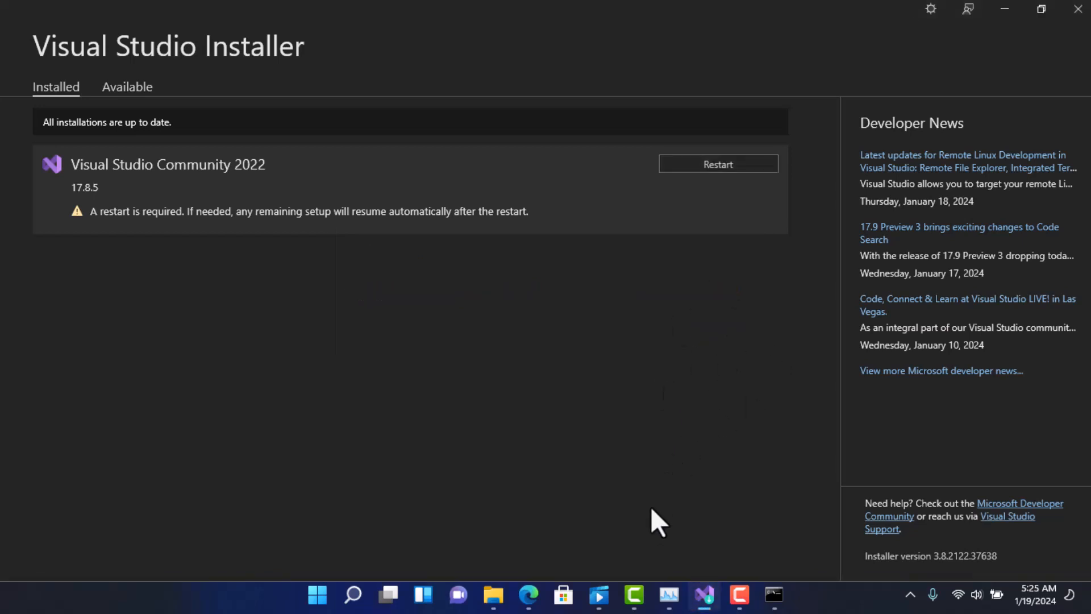
# Restart the computer to complete the Visual Studio setup, run flutter doctor in a Command Prompt and close it.
pyautogui.click(717, 165)
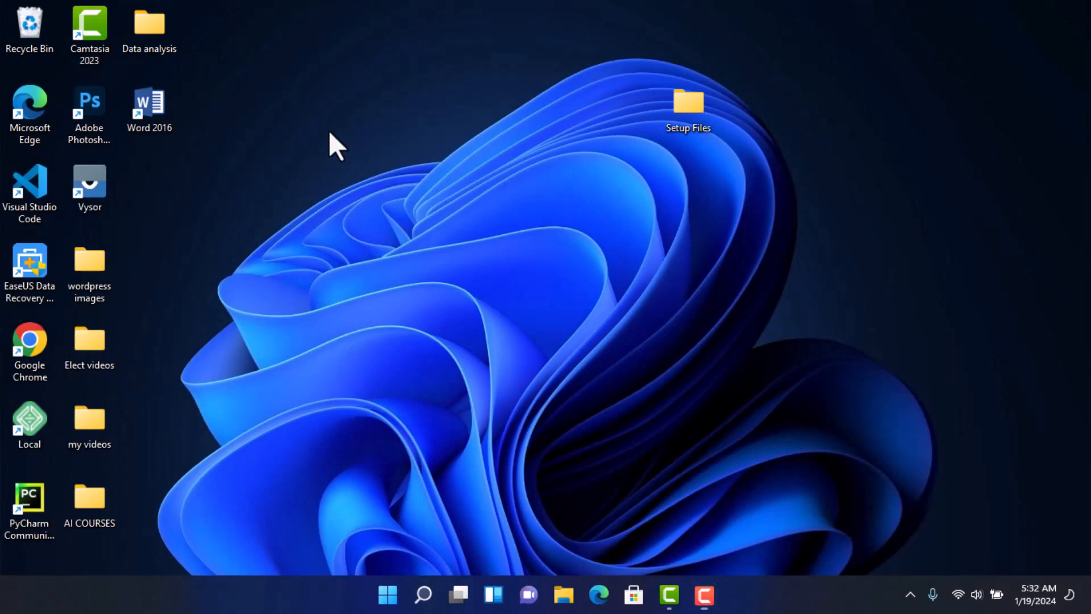
pyautogui.rightClick(423, 596)
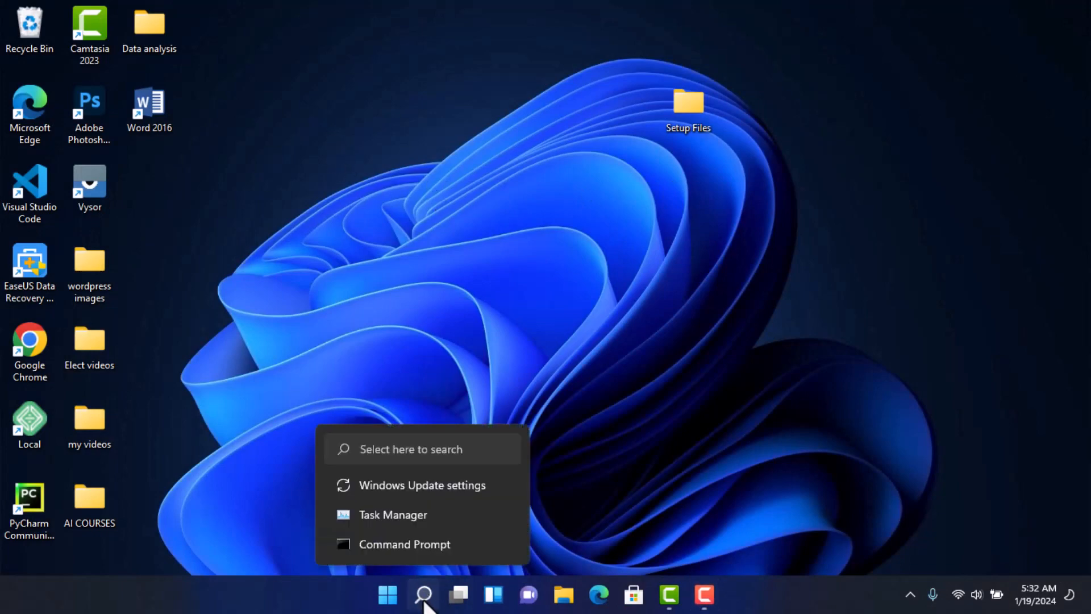
pyautogui.click(403, 542)
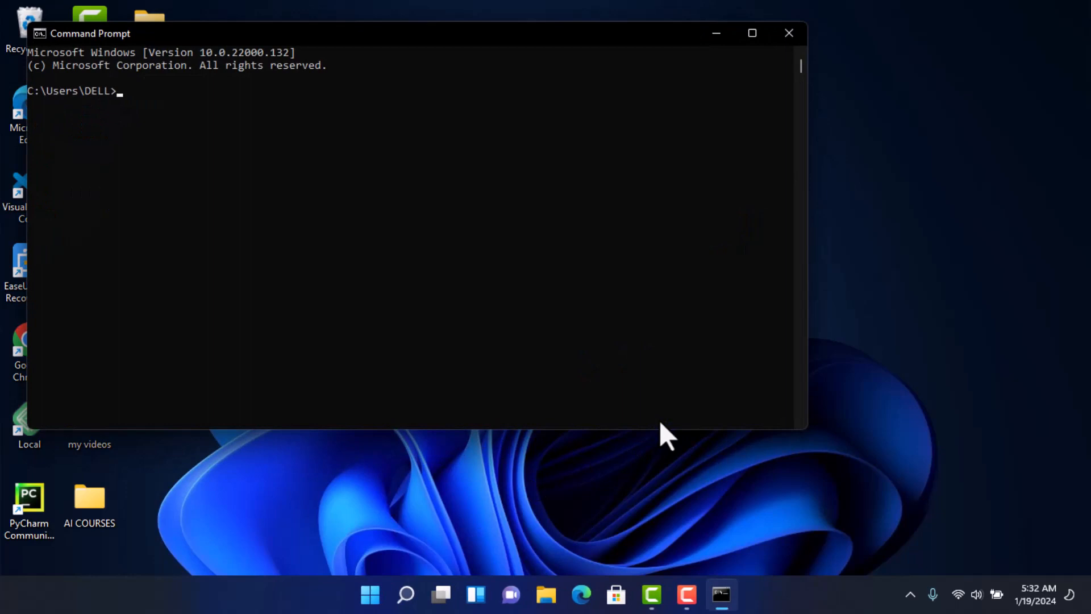
pyautogui.write('flutter doctor')
pyautogui.press('Return')
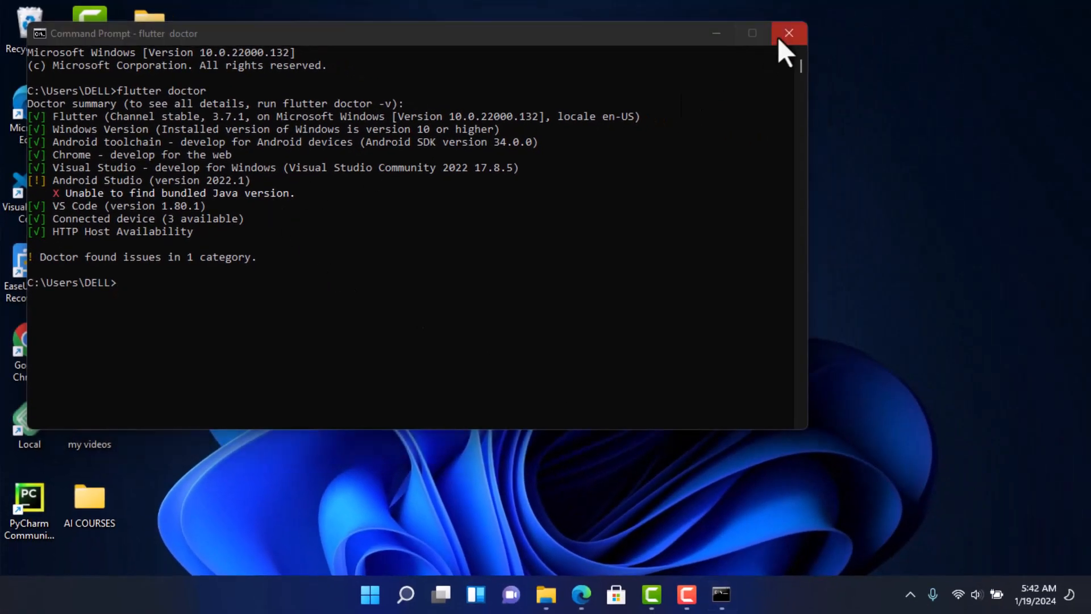
pyautogui.click(781, 35)
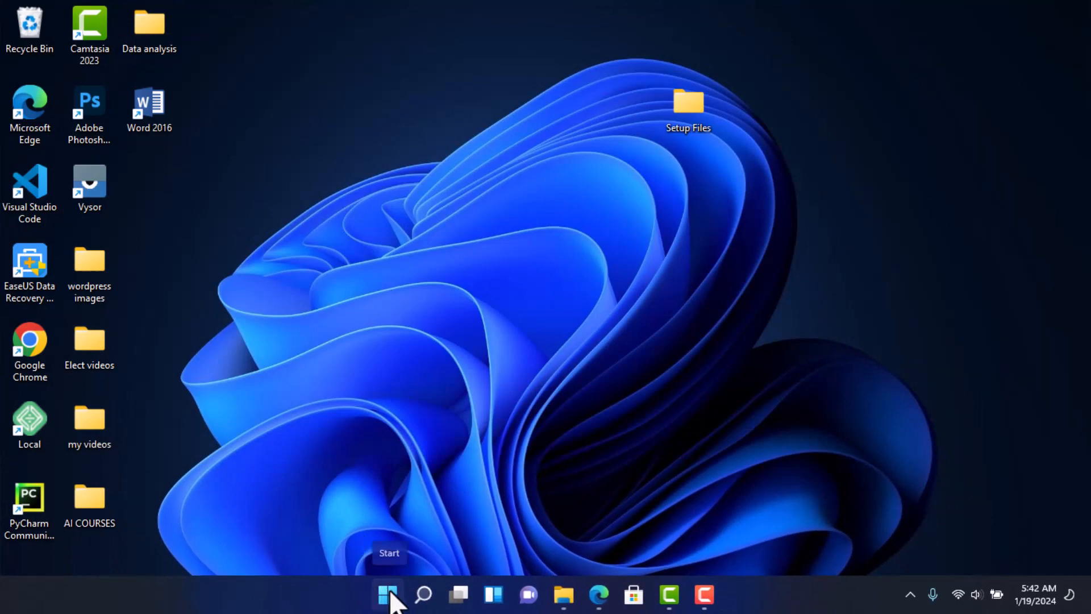
# Find Android Studio through Windows search and follow its shortcuts to the Android Studio installation folder in Program Files.
pyautogui.click(388, 595)
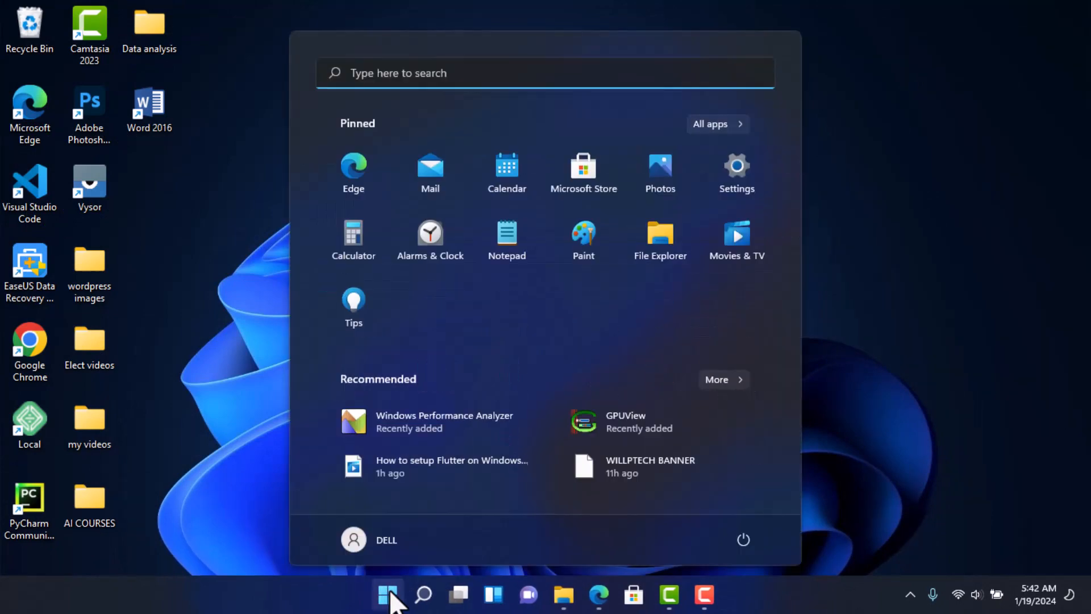
pyautogui.click(440, 73)
pyautogui.write('andt')
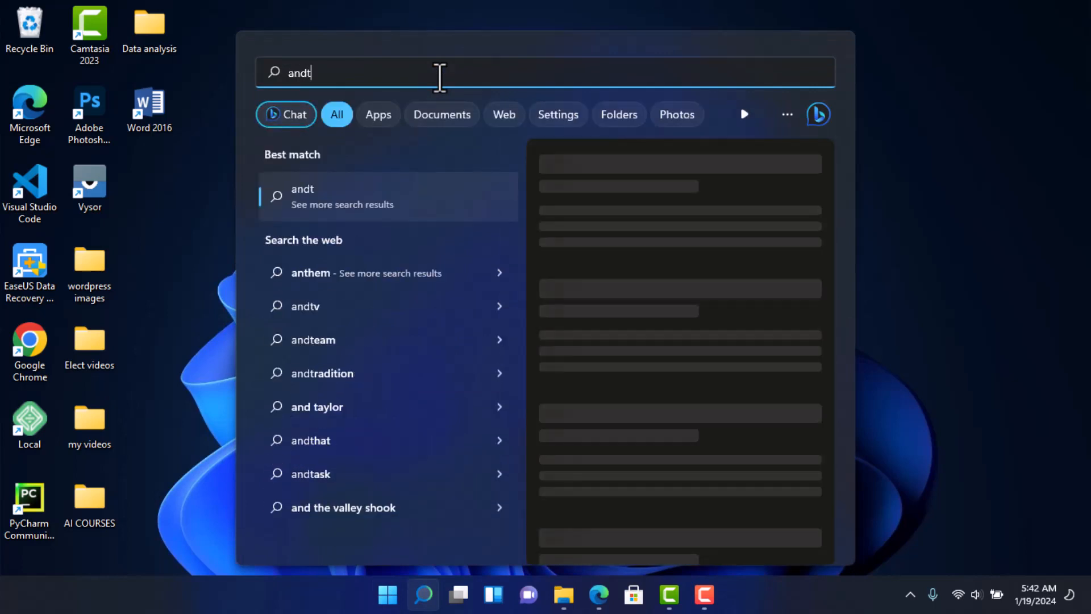
pyautogui.press('BackSpace')
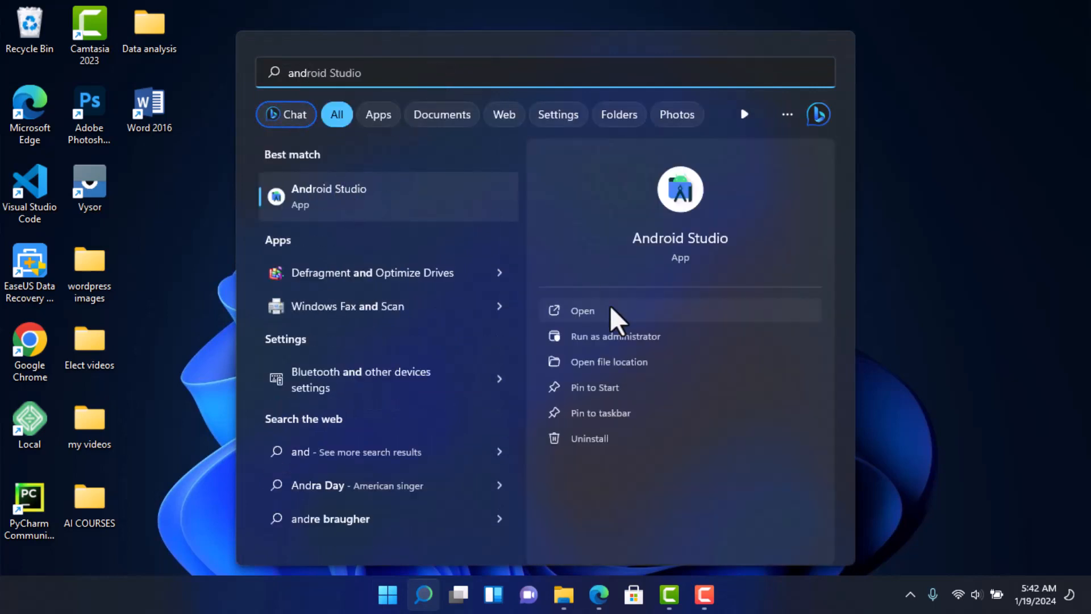
pyautogui.click(594, 362)
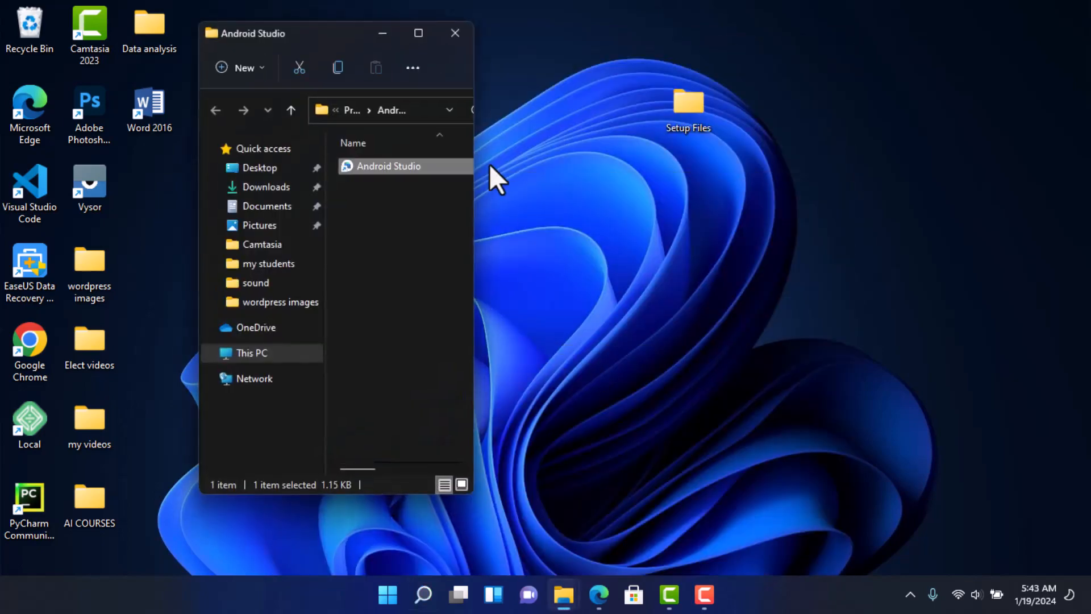
pyautogui.click(417, 34)
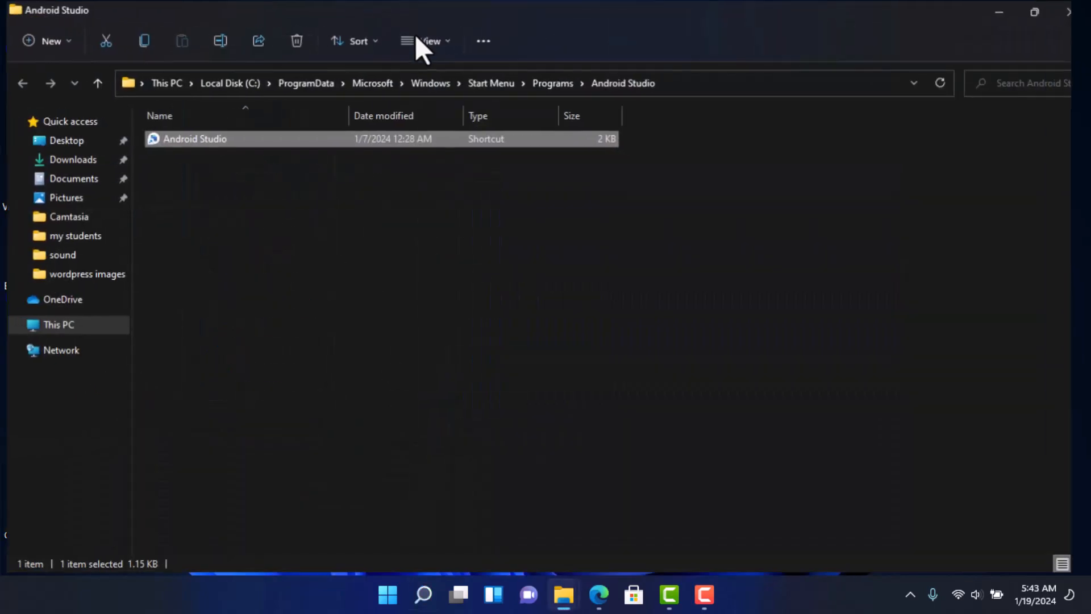
pyautogui.rightClick(342, 139)
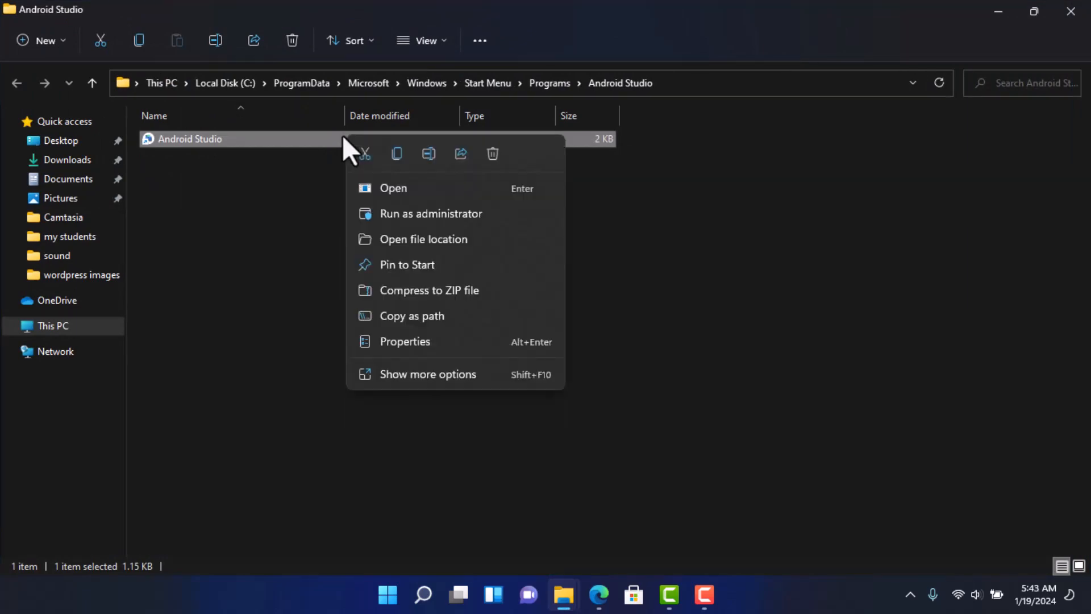
pyautogui.click(422, 239)
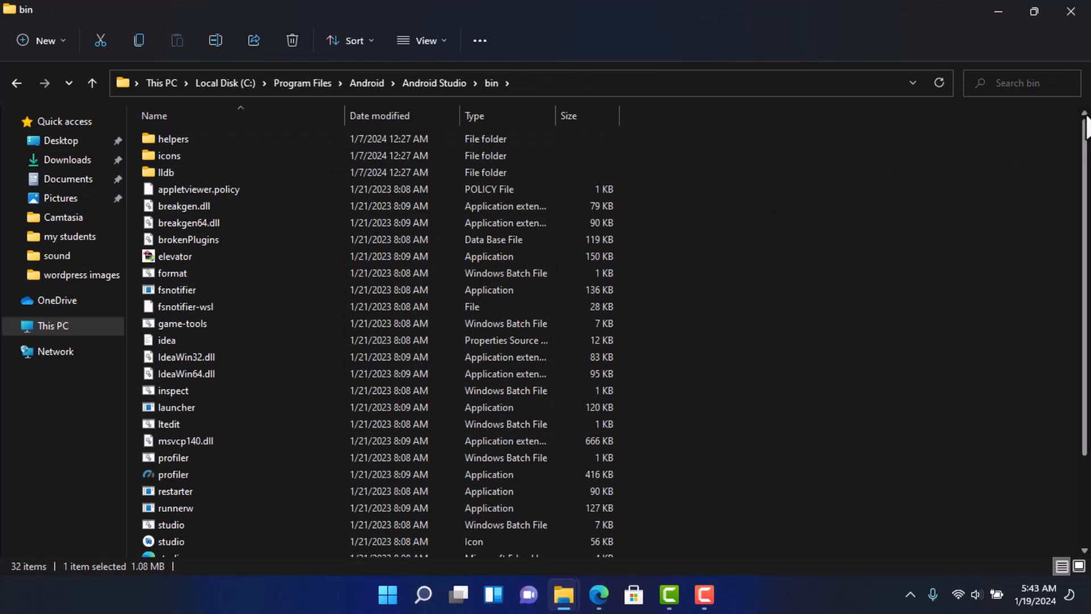
pyautogui.click(428, 82)
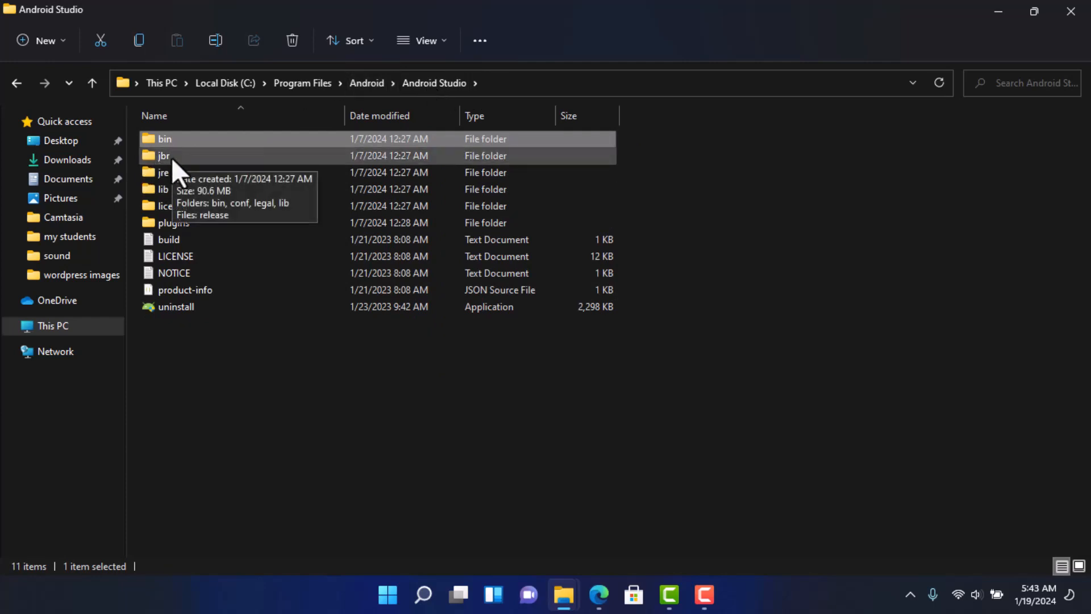
# Copy the entire contents of Android Studio's jbr folder: bin, conf, legal, lib and release.
pyautogui.doubleClick(172, 157)
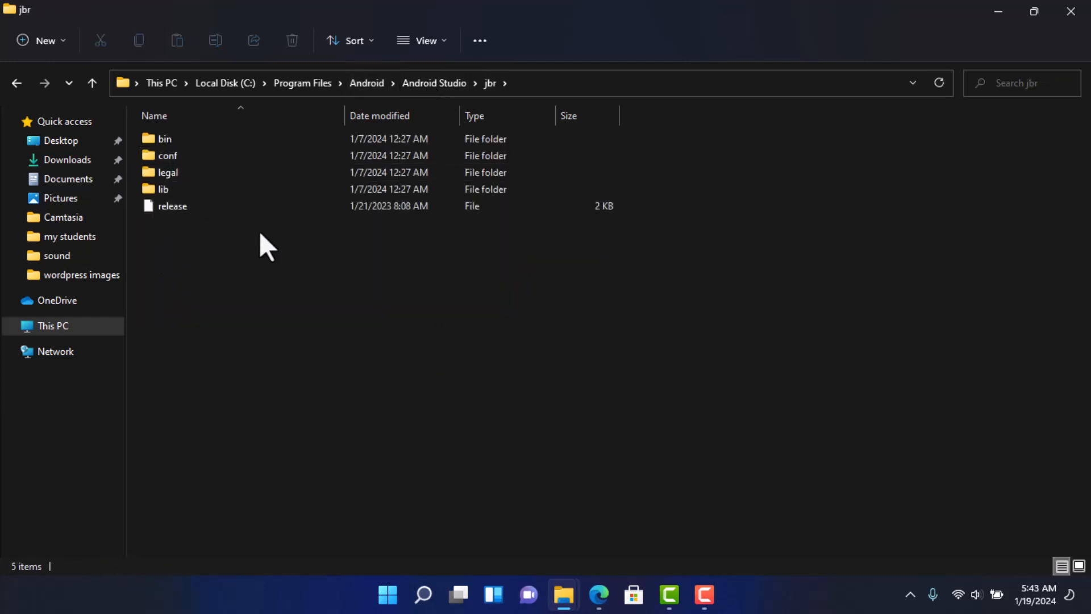
pyautogui.moveTo(259, 231); pyautogui.dragTo(160, 132)
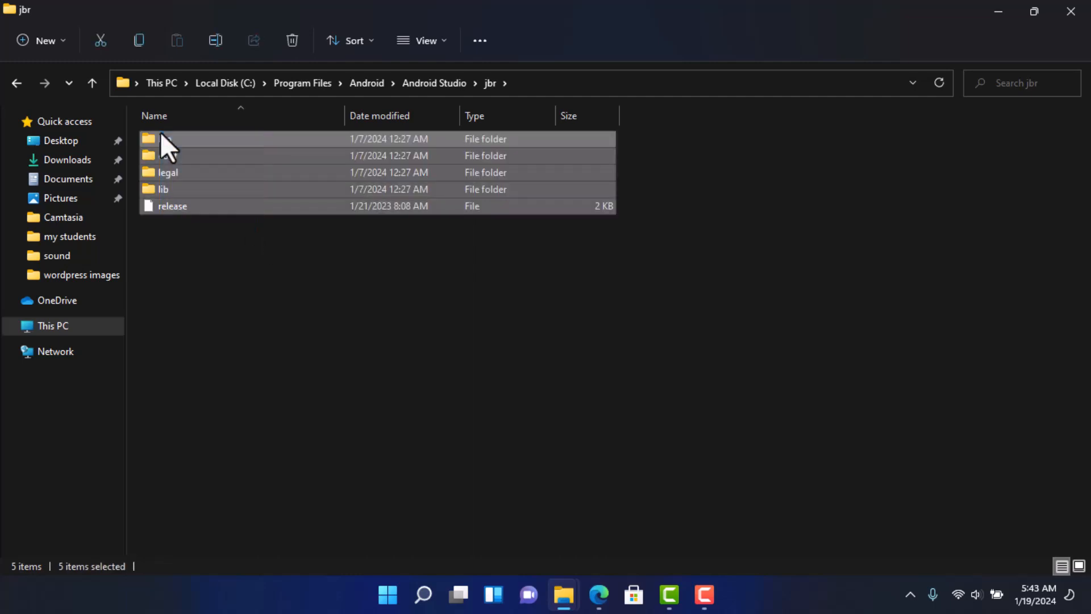
pyautogui.rightClick(203, 140)
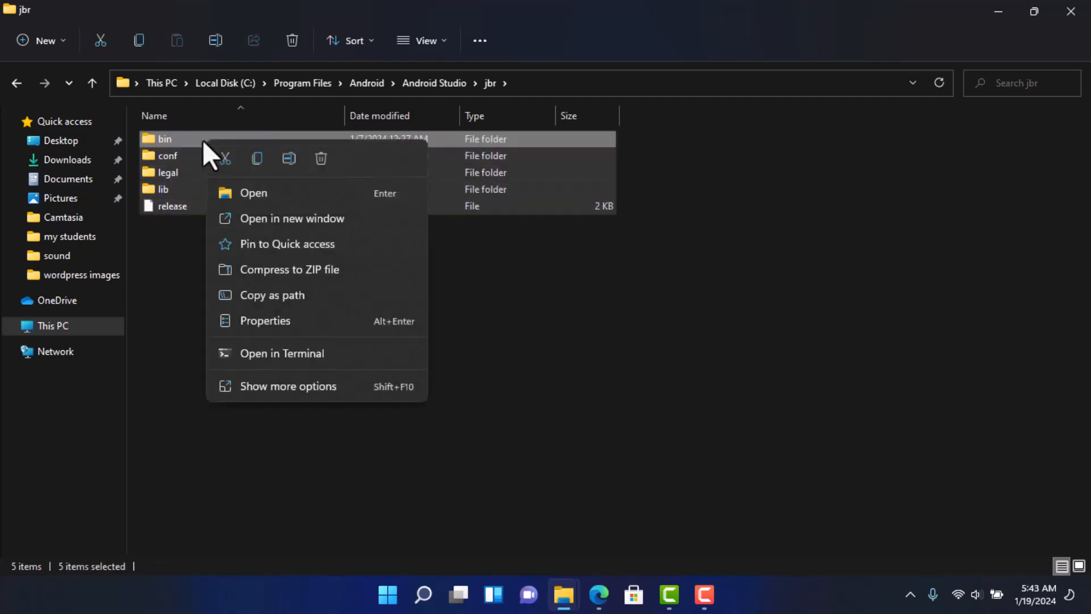
pyautogui.click(256, 159)
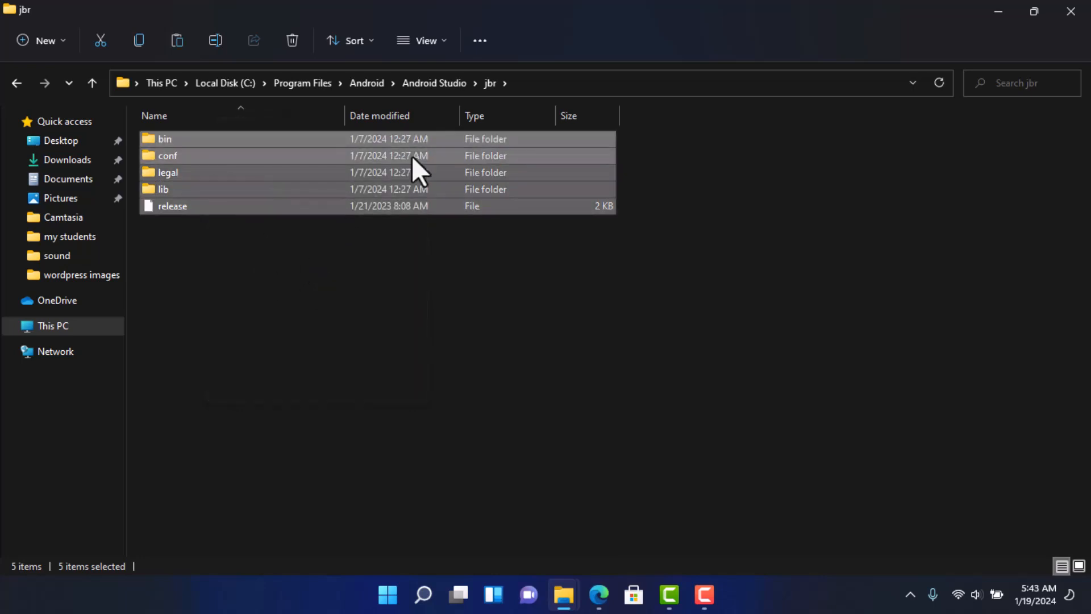
# Paste the copied items into Android Studio's jre folder, granting administrator permission for all current items, and close File Explorer.
pyautogui.click(439, 83)
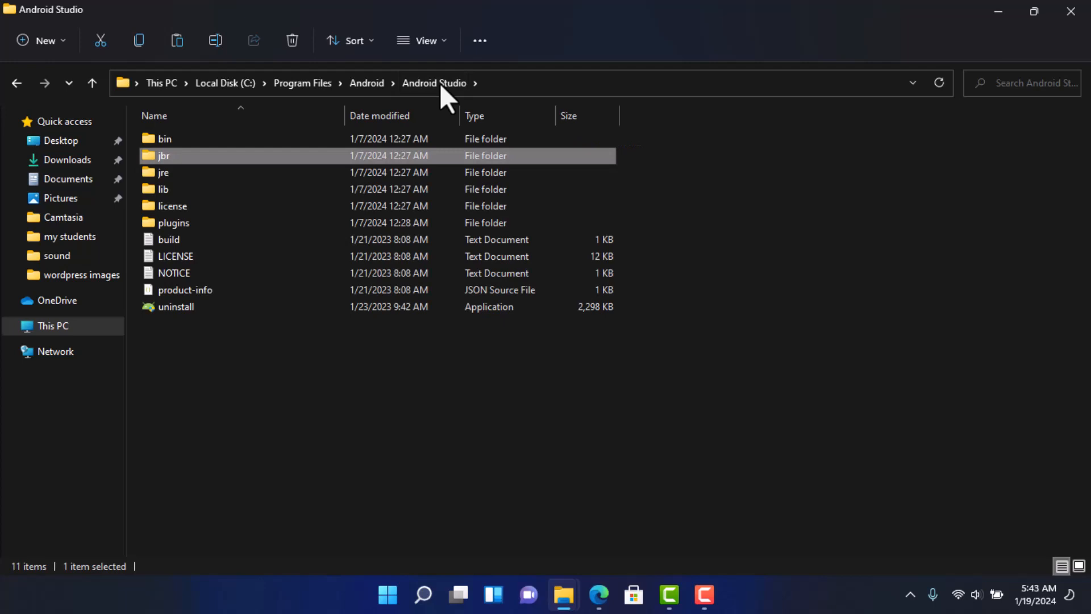
pyautogui.click(208, 171)
pyautogui.doubleClick(208, 172)
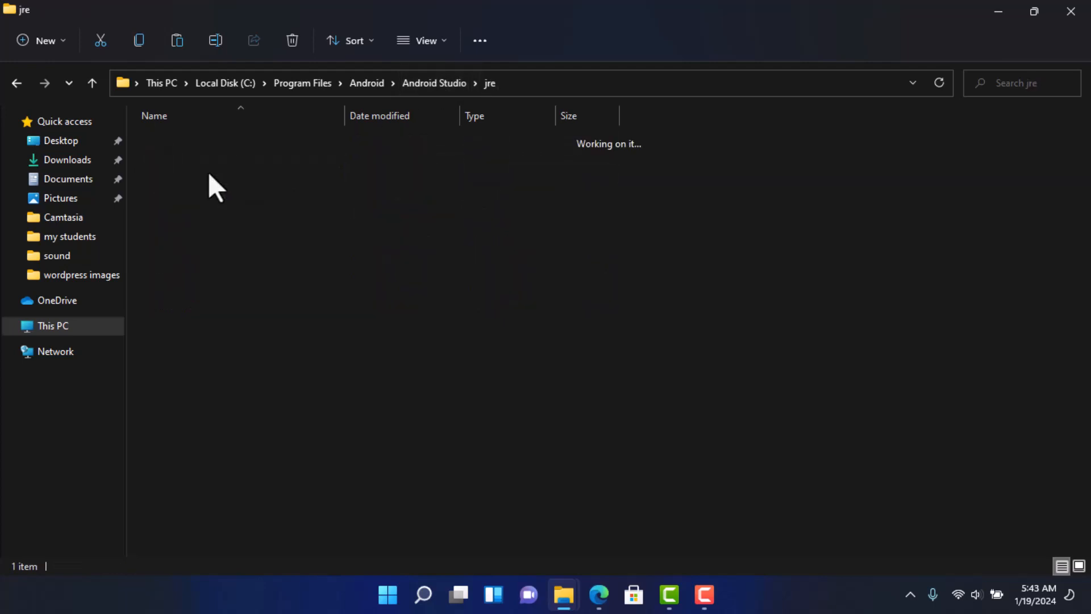
pyautogui.rightClick(214, 203)
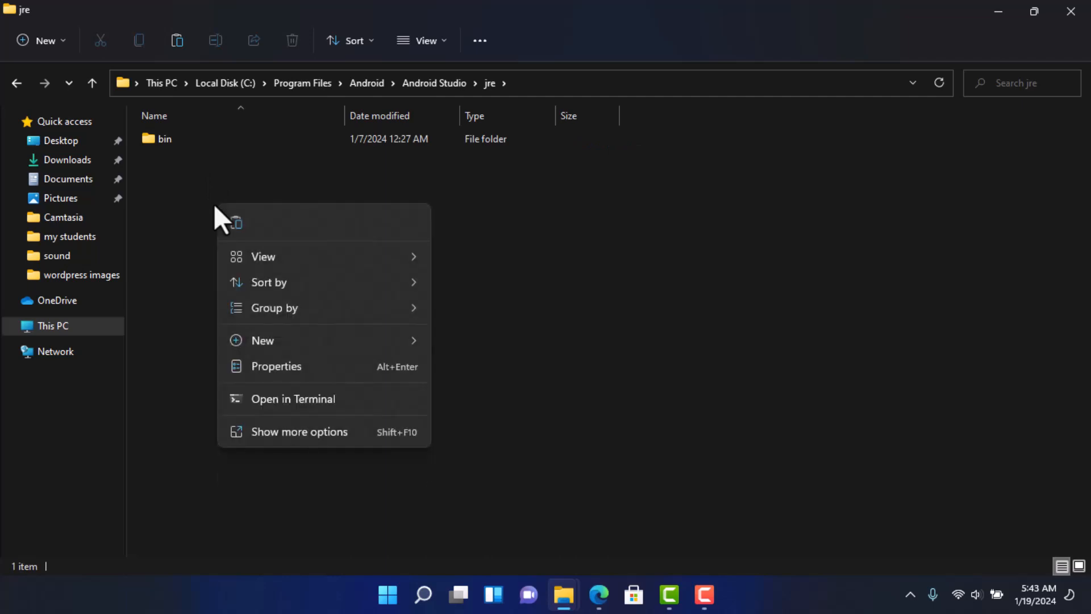
pyautogui.click(240, 222)
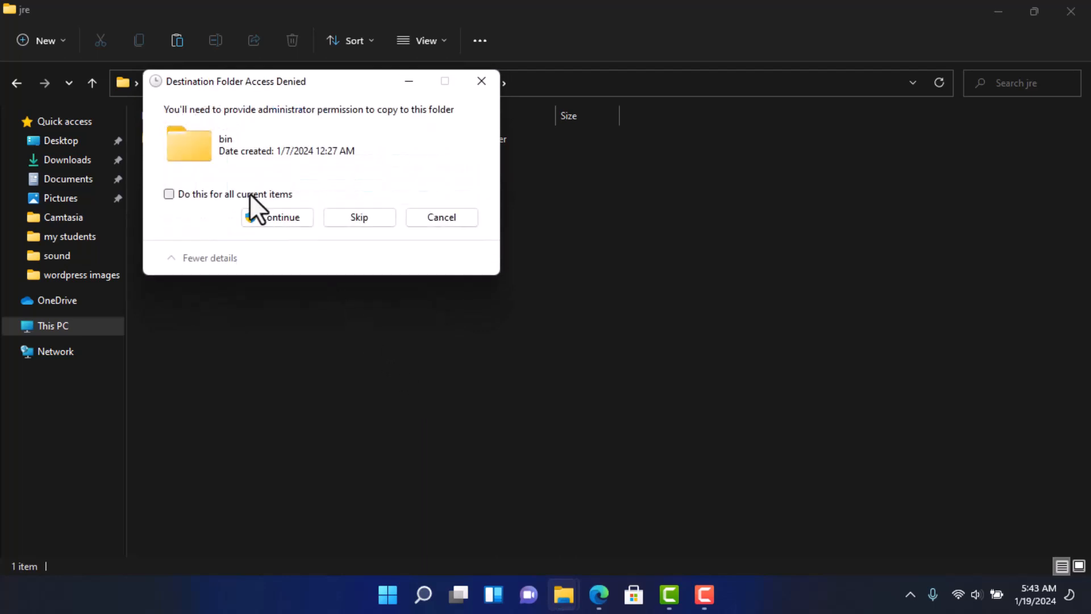
pyautogui.click(250, 195)
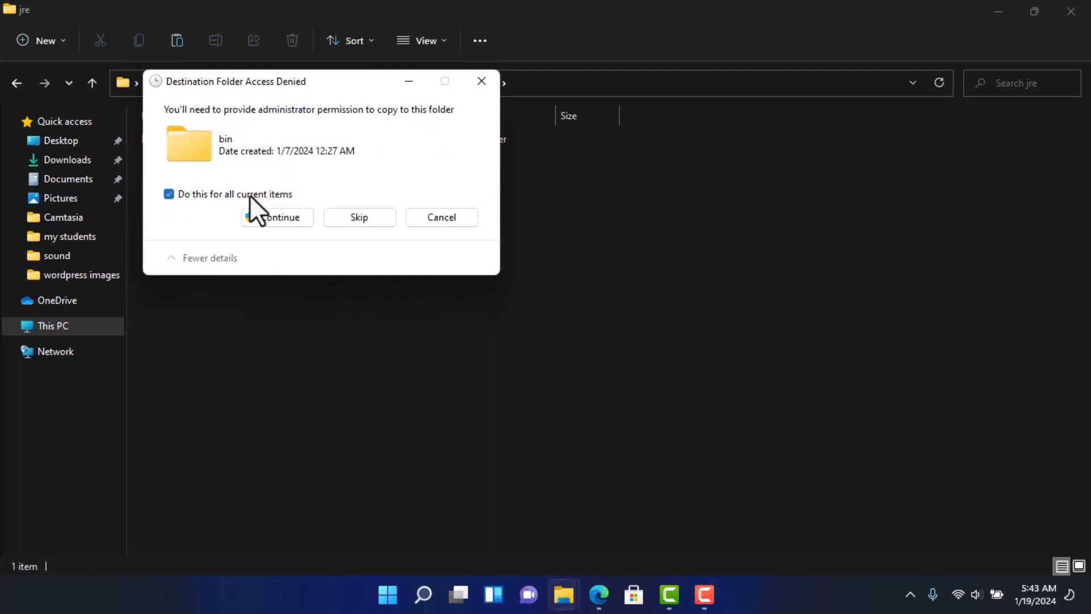
pyautogui.click(286, 217)
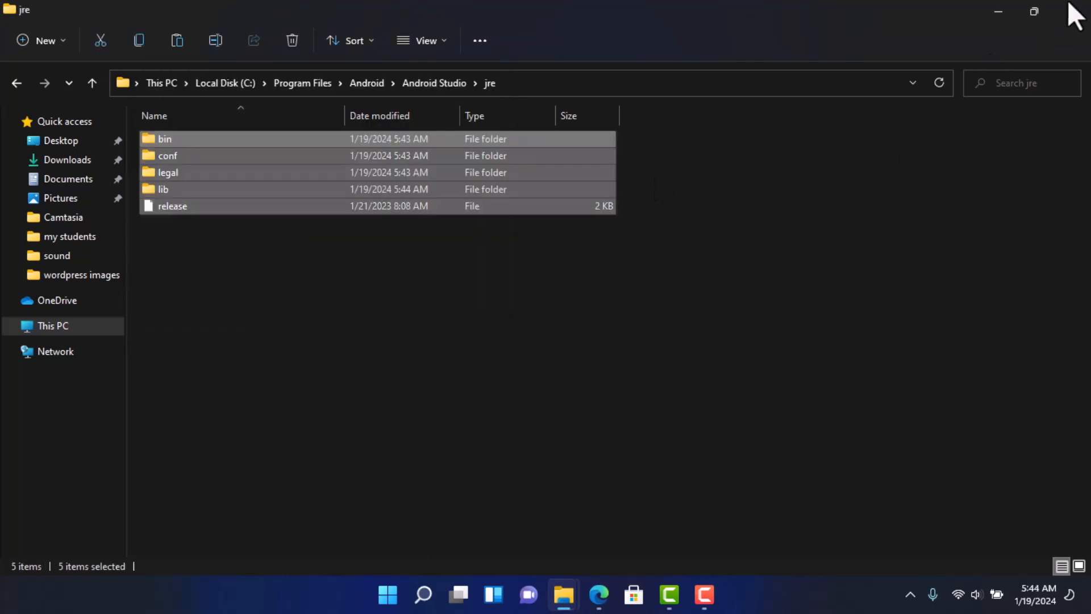
pyautogui.click(1074, 10)
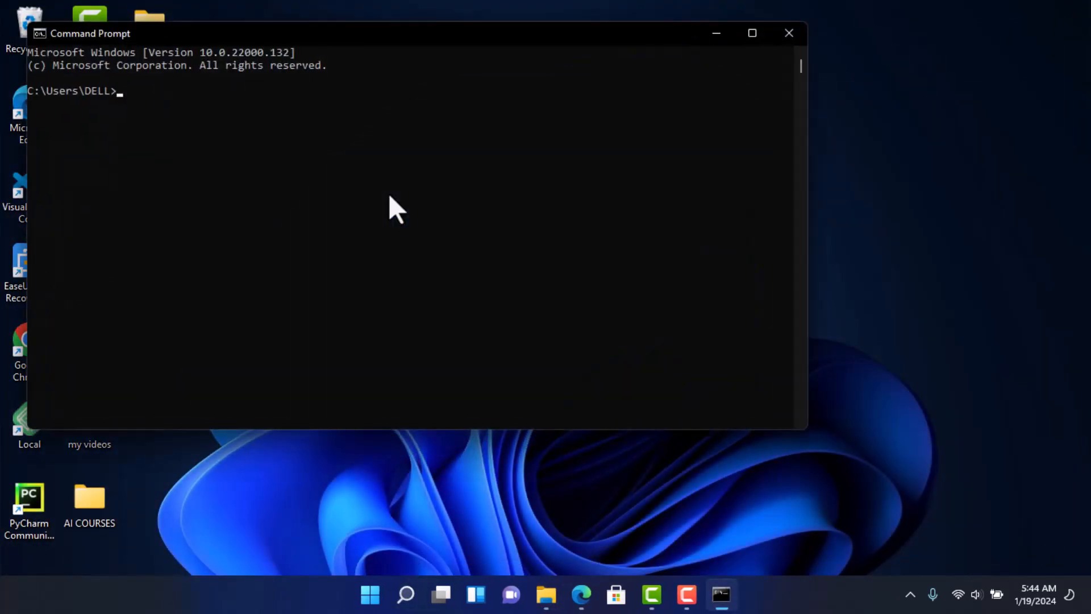
# Rerun flutter doctor in a new Command Prompt to recheck the setup and minimize the window.
pyautogui.write('flutter doctor')
pyautogui.press('Return')
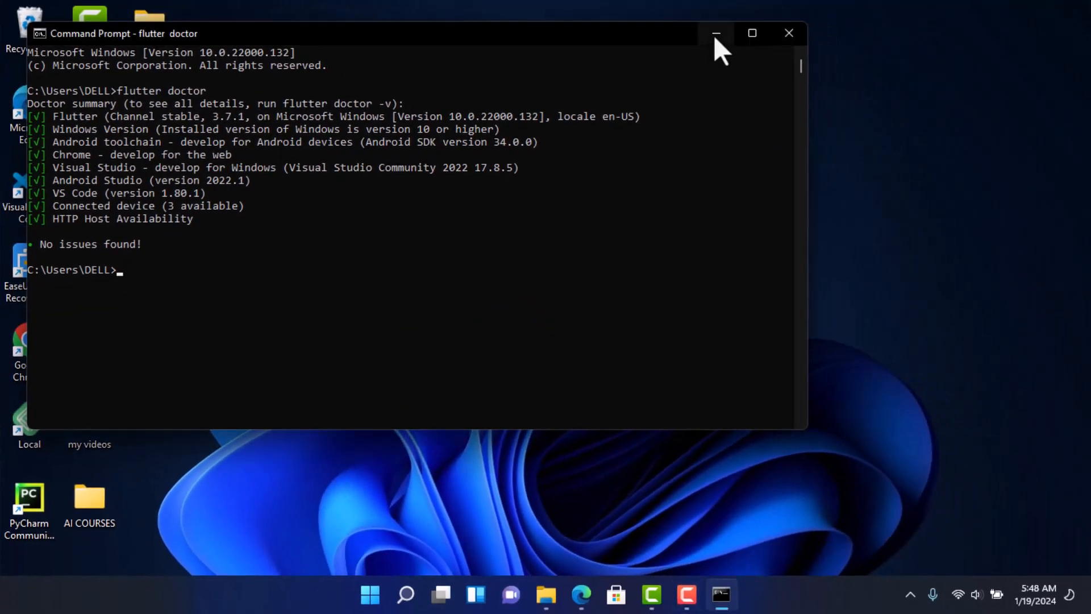
pyautogui.click(716, 34)
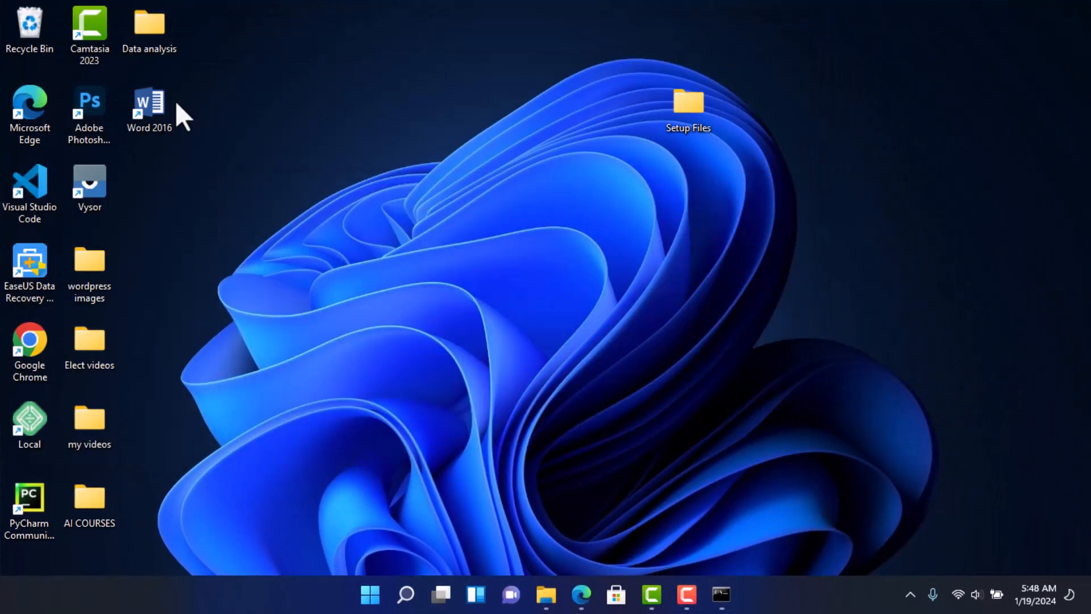
# Launch Visual Studio Code from the desktop, maximize it and close index.html without saving the changes.
pyautogui.doubleClick(32, 182)
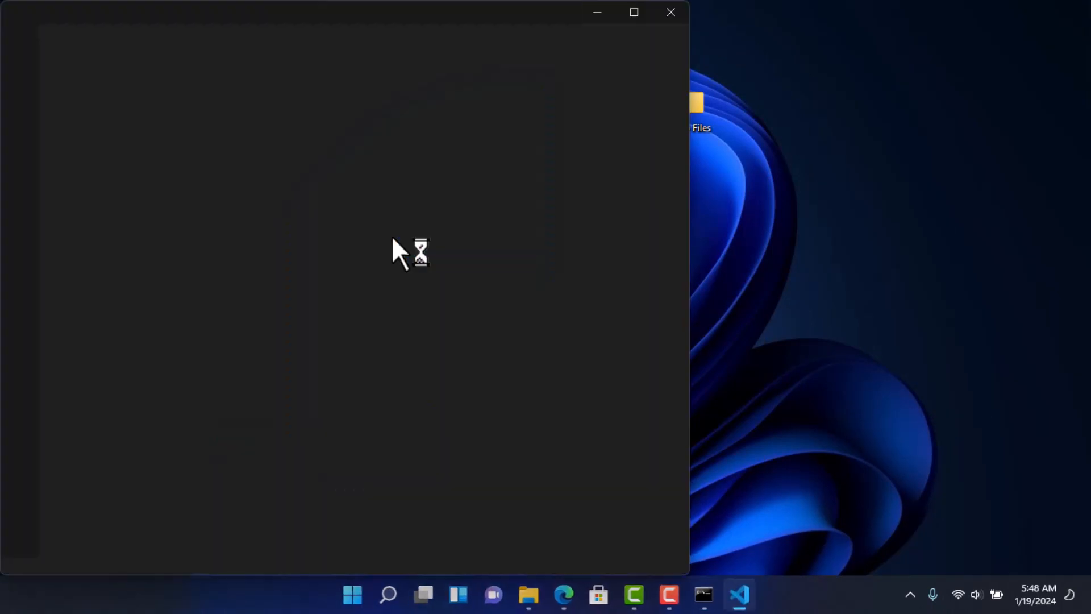
pyautogui.click(633, 18)
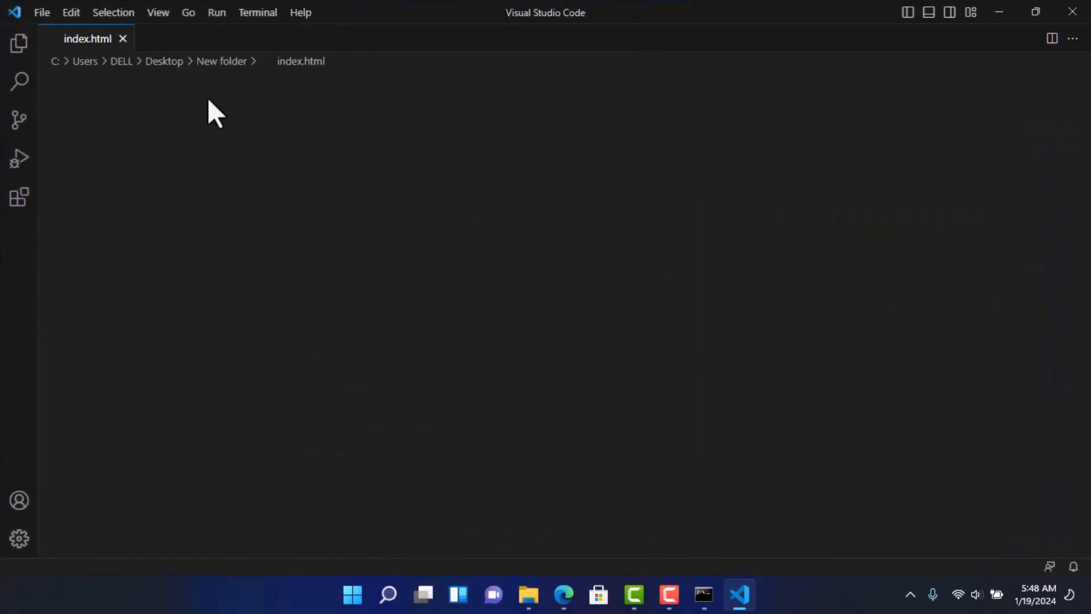
pyautogui.click(122, 39)
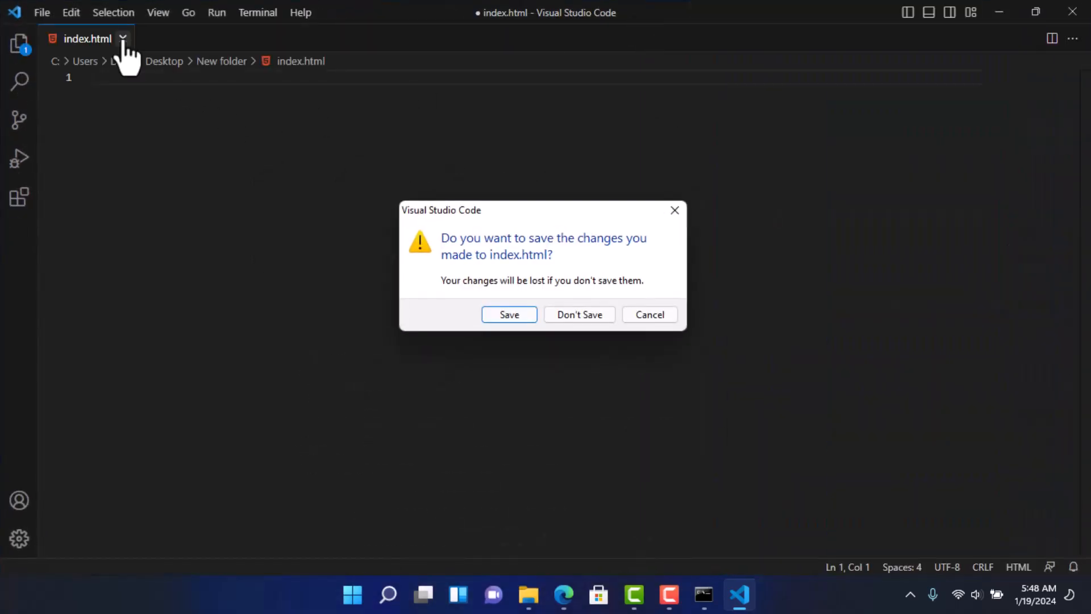
pyautogui.click(570, 315)
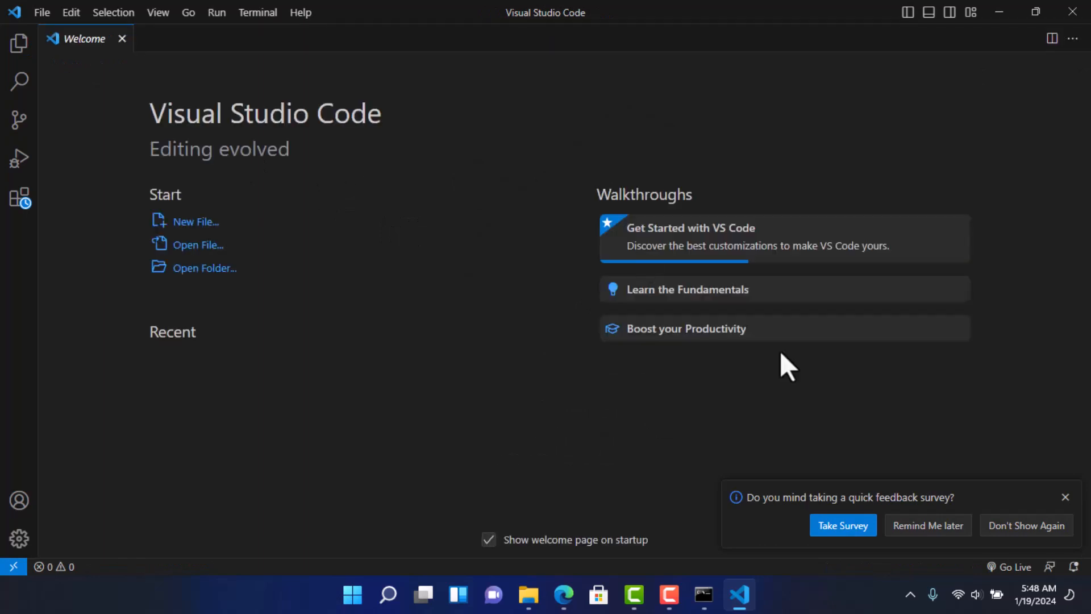
# Search the VS Code extensions for "flutter" and install the Flutter extension by Dart Code.
pyautogui.click(21, 200)
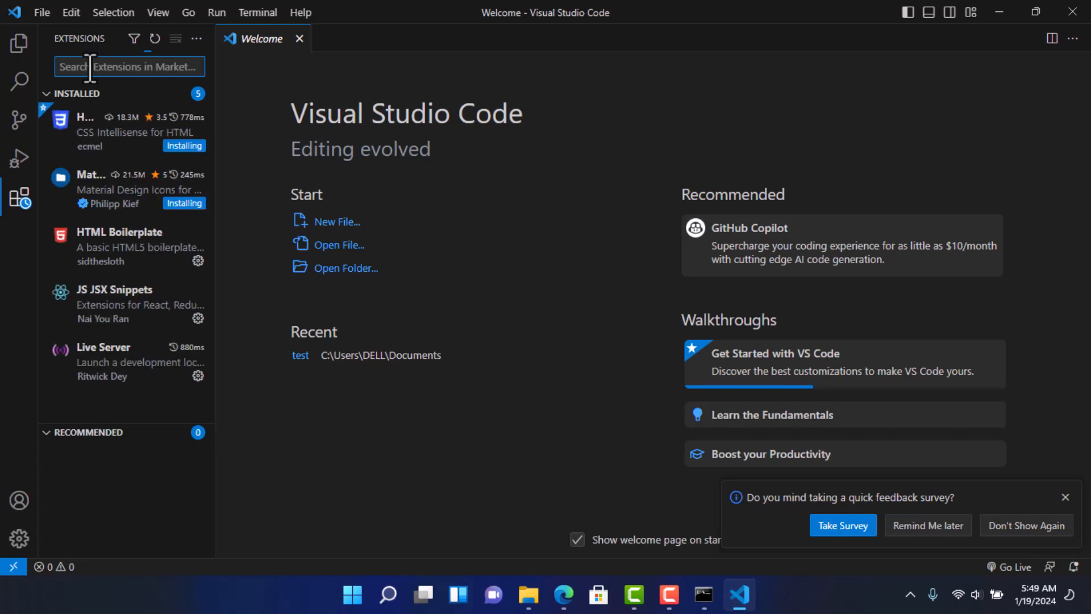
pyautogui.write('flutter')
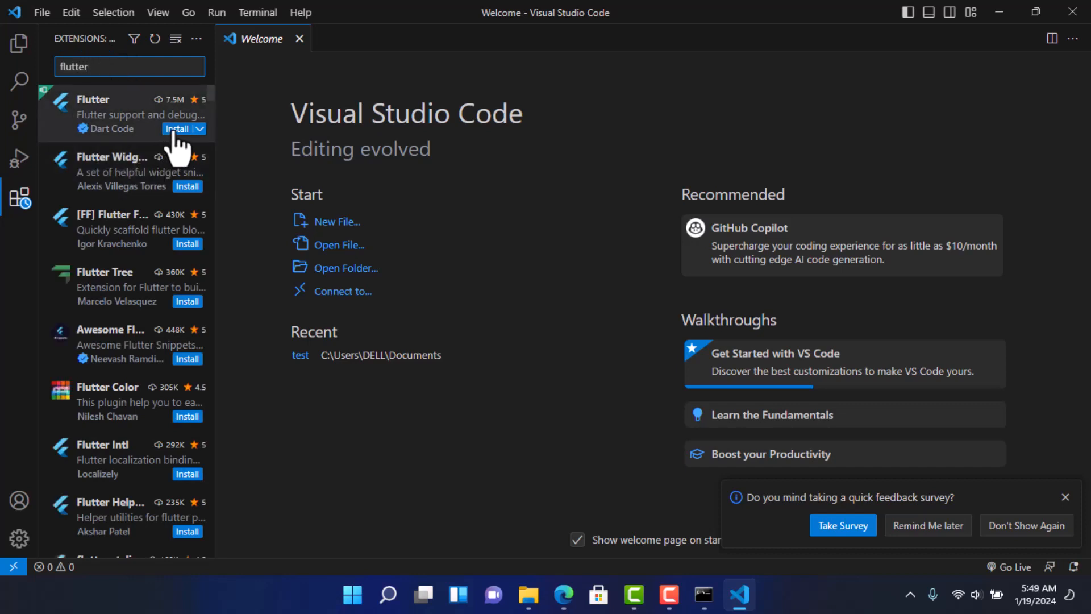
pyautogui.click(175, 129)
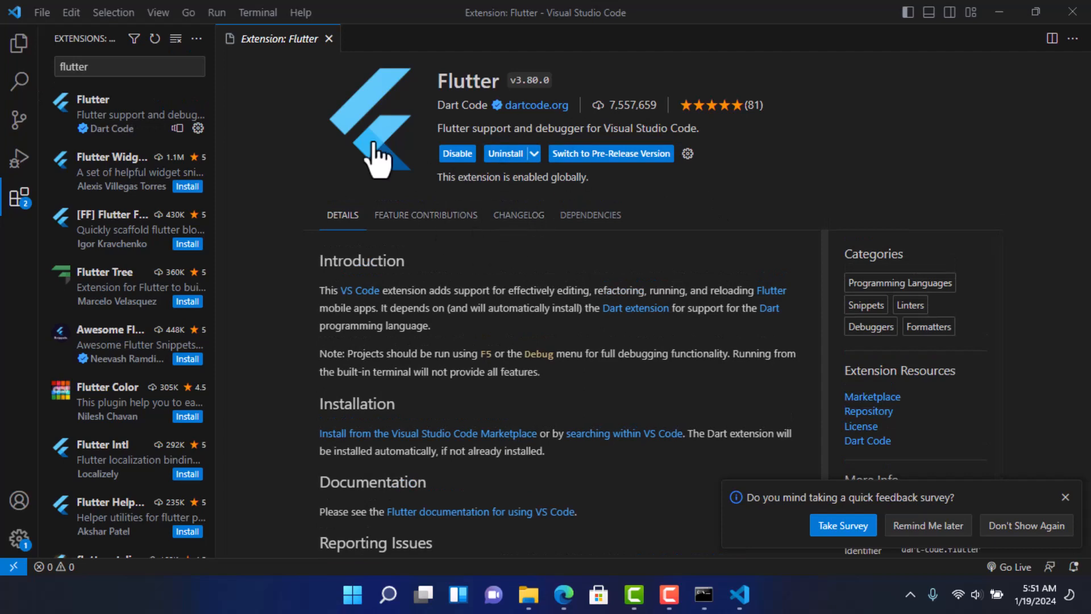
# Create a folder named "flutter app" on the Desktop and open it as the project folder.
pyautogui.hotkey('ctrl', 'shift', 'e')
pyautogui.click(90, 113)
pyautogui.click(91, 107)
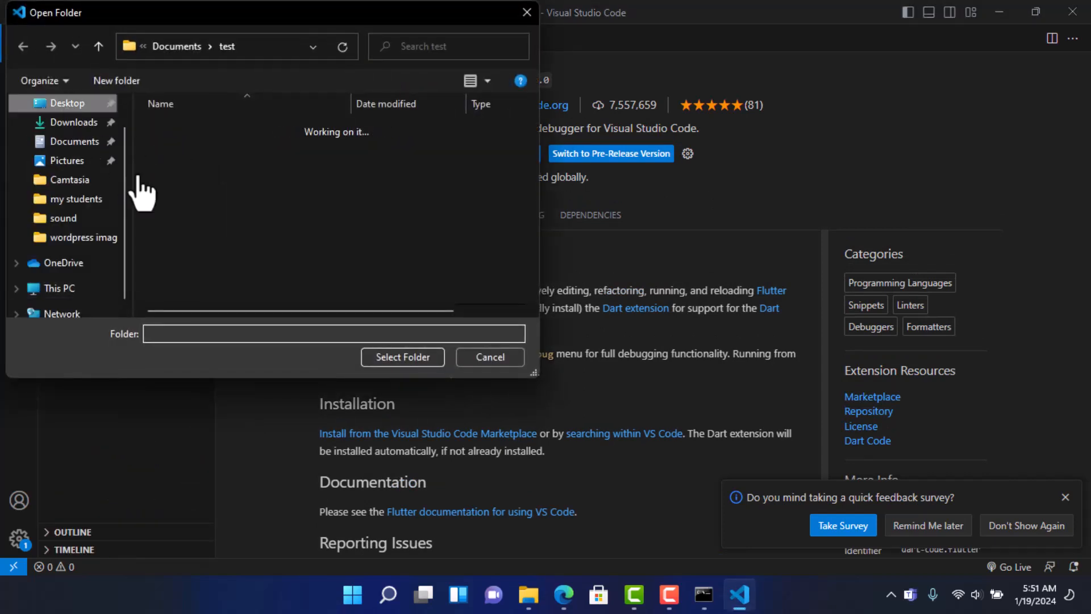
pyautogui.rightClick(220, 255)
pyautogui.moveTo(488, 460)
pyautogui.click(566, 297)
pyautogui.write('flu')
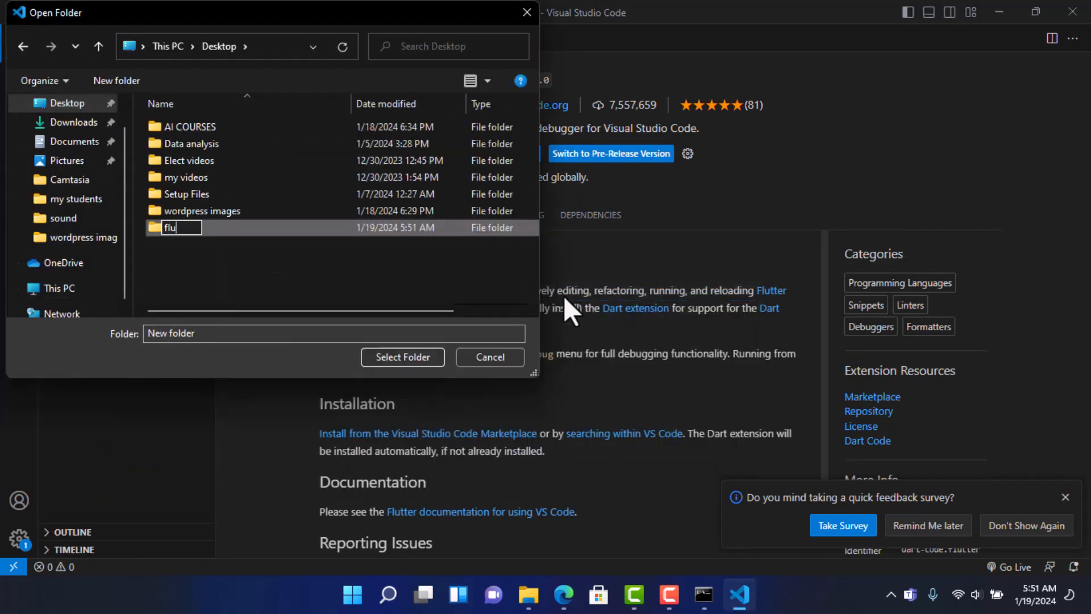
pyautogui.write('tter app')
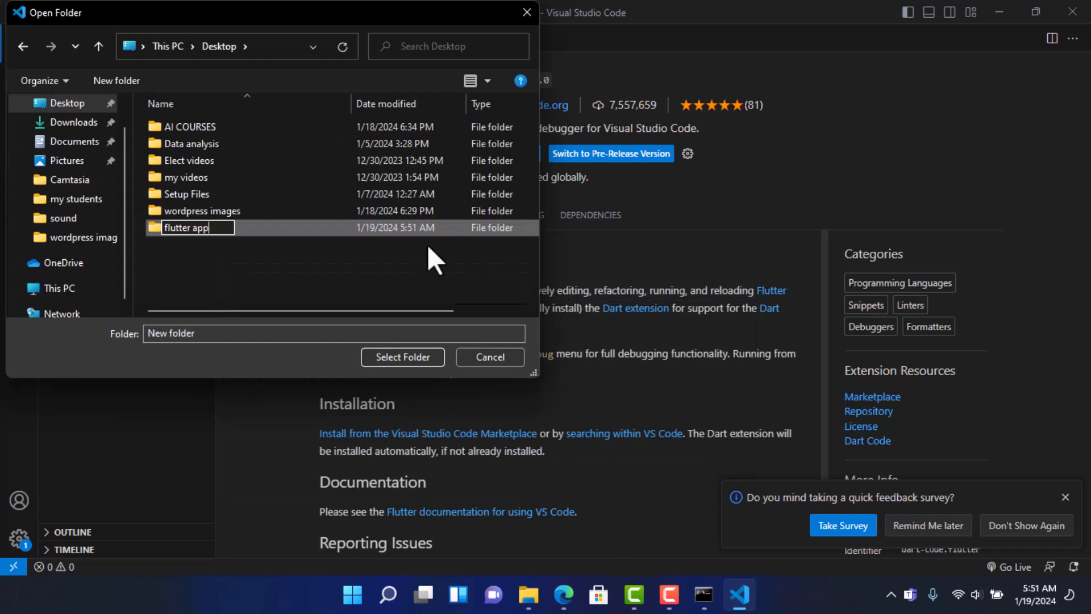
pyautogui.press('Return')
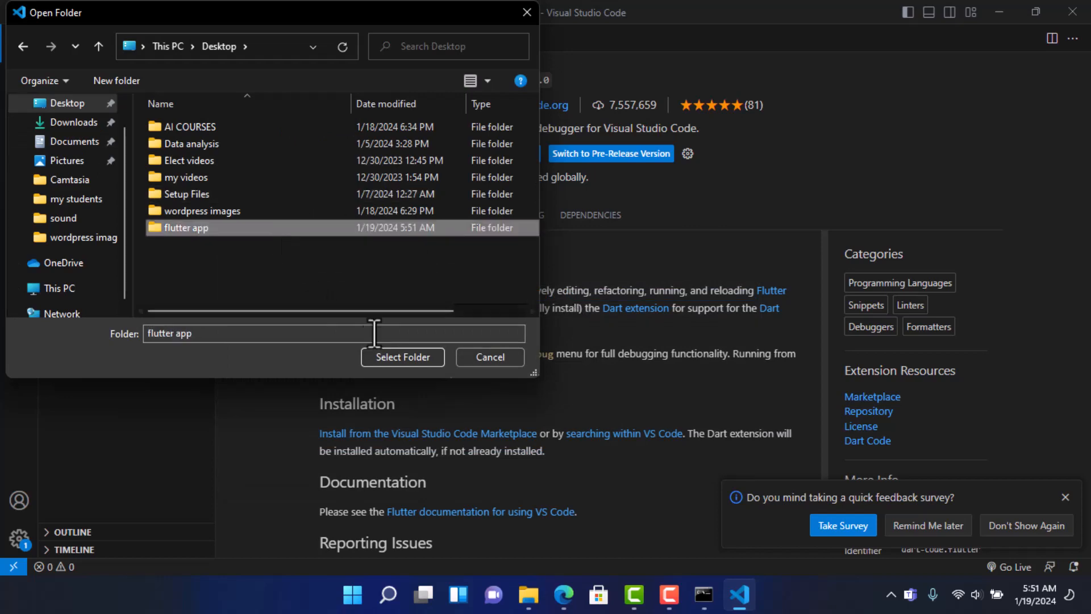
pyautogui.click(401, 356)
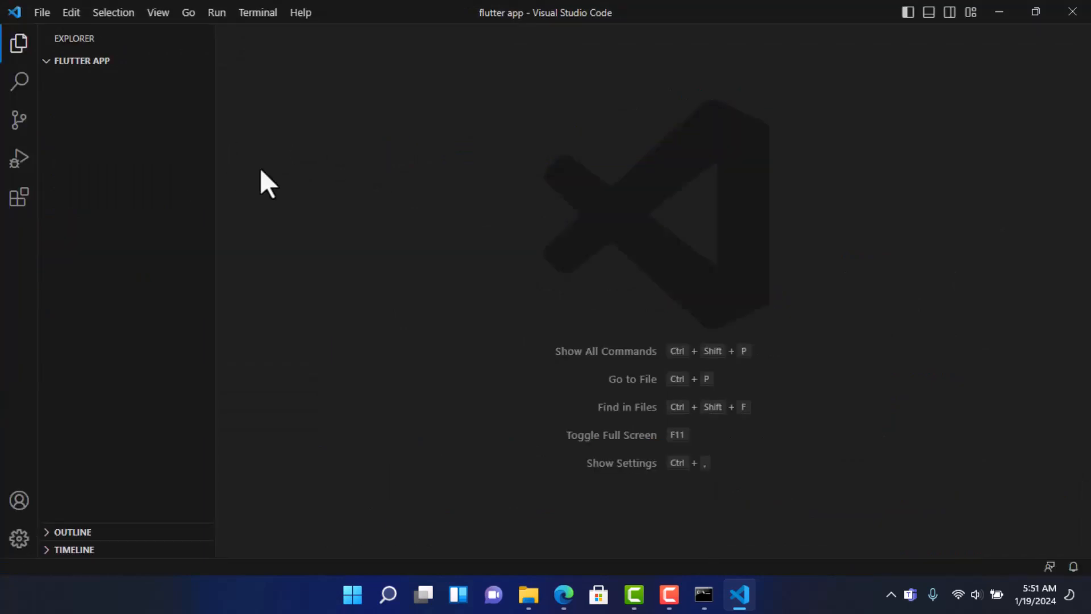
# Open a new integrated terminal in the flutter app folder and trust the folder's authors.
pyautogui.click(257, 13)
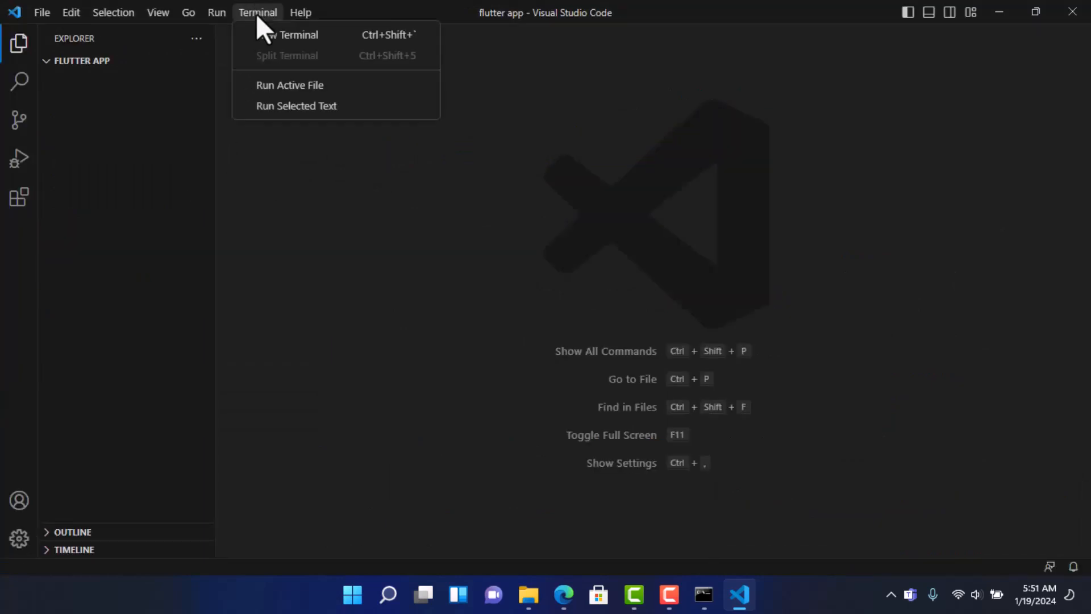
pyautogui.click(286, 35)
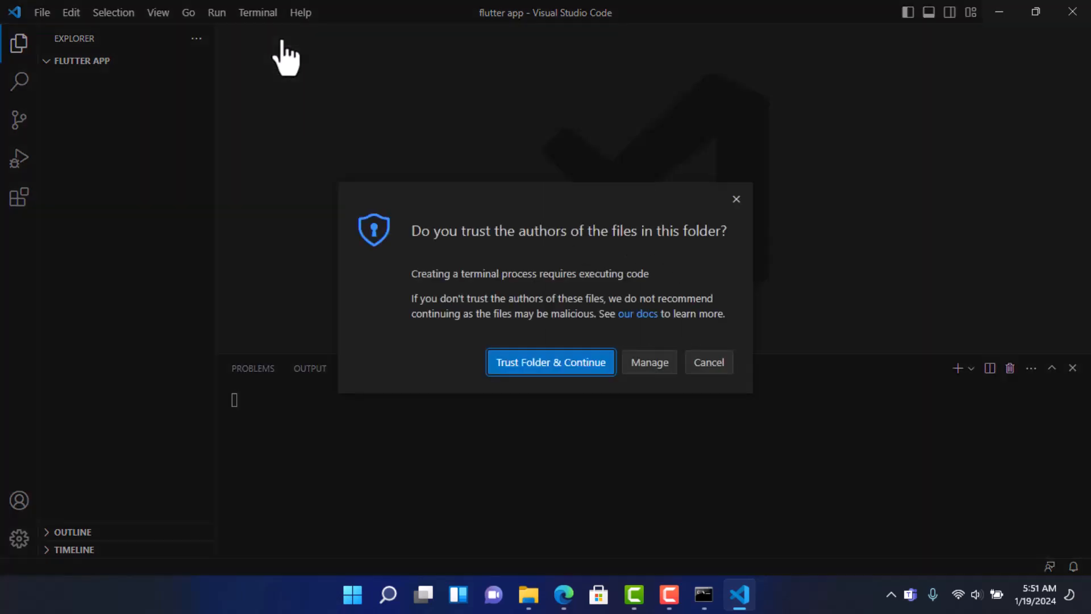
pyautogui.click(568, 363)
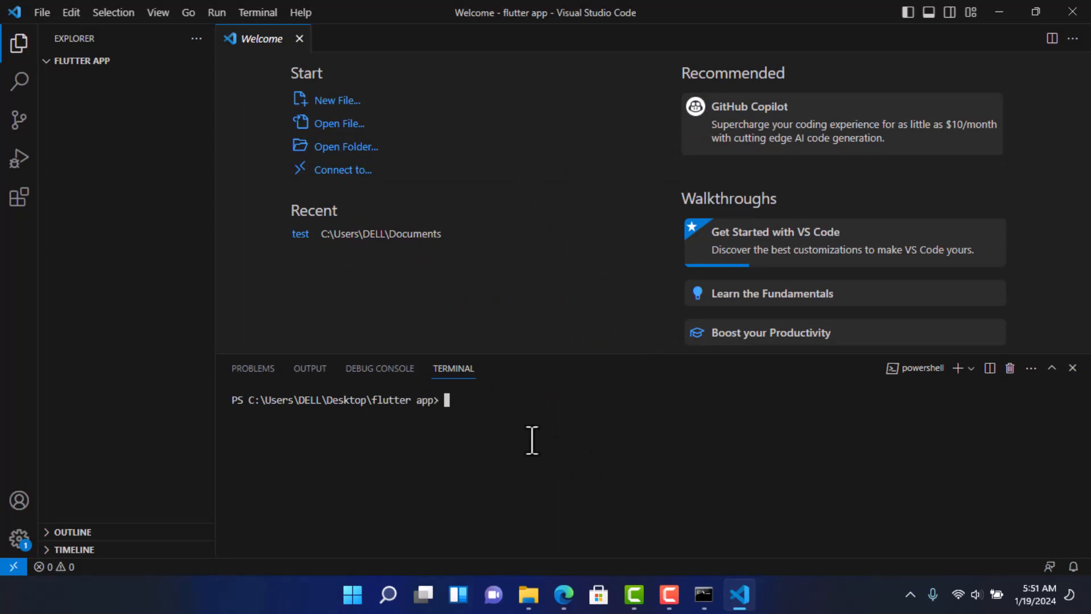
# Create a Flutter project named todo_app by running flutter create todo_app in the terminal.
pyautogui.write('flutter create todo')
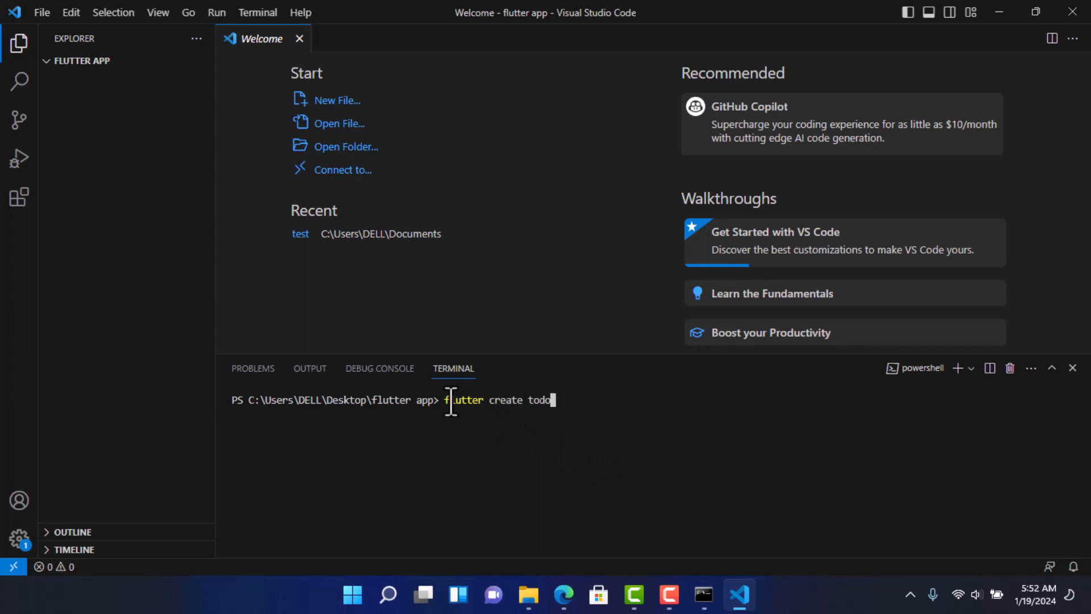
pyautogui.write('_app')
pyautogui.press('Return')
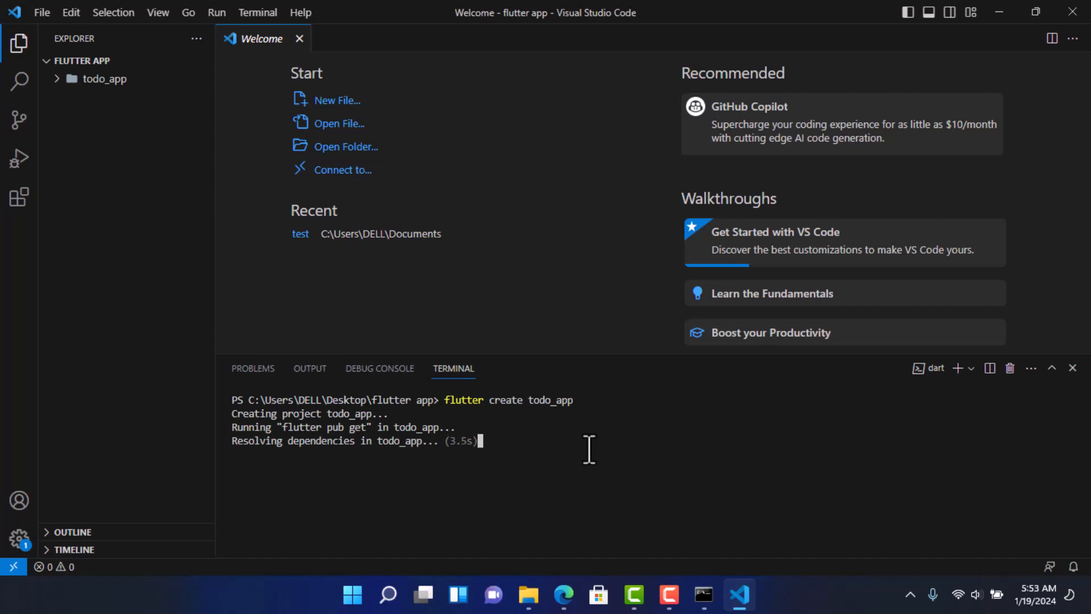
pyautogui.click(670, 597)
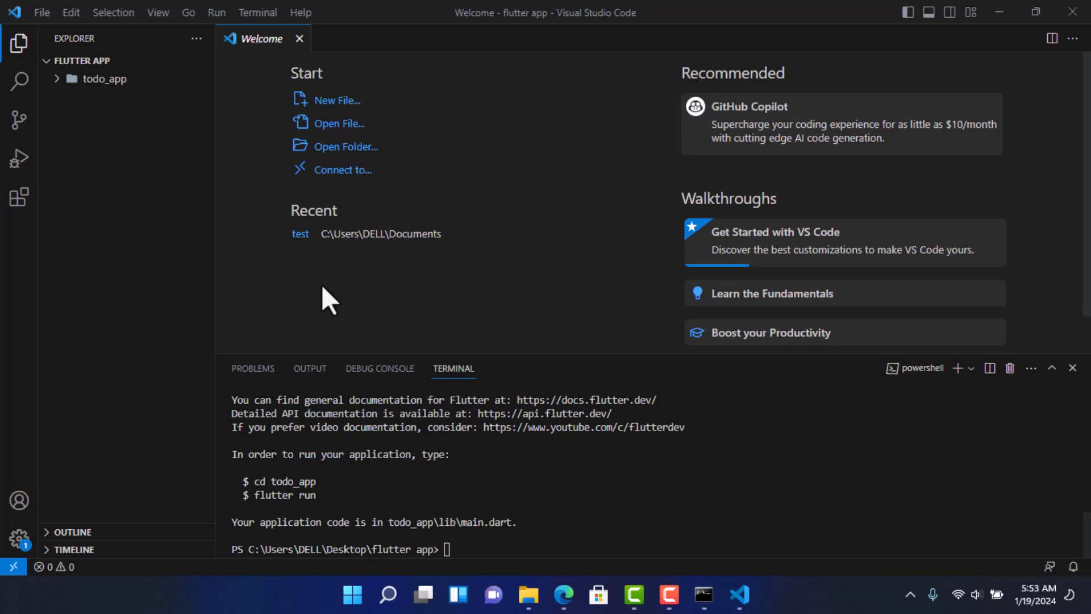
# Expand the todo_app project and its lib folder and open main.dart in the editor.
pyautogui.click(58, 83)
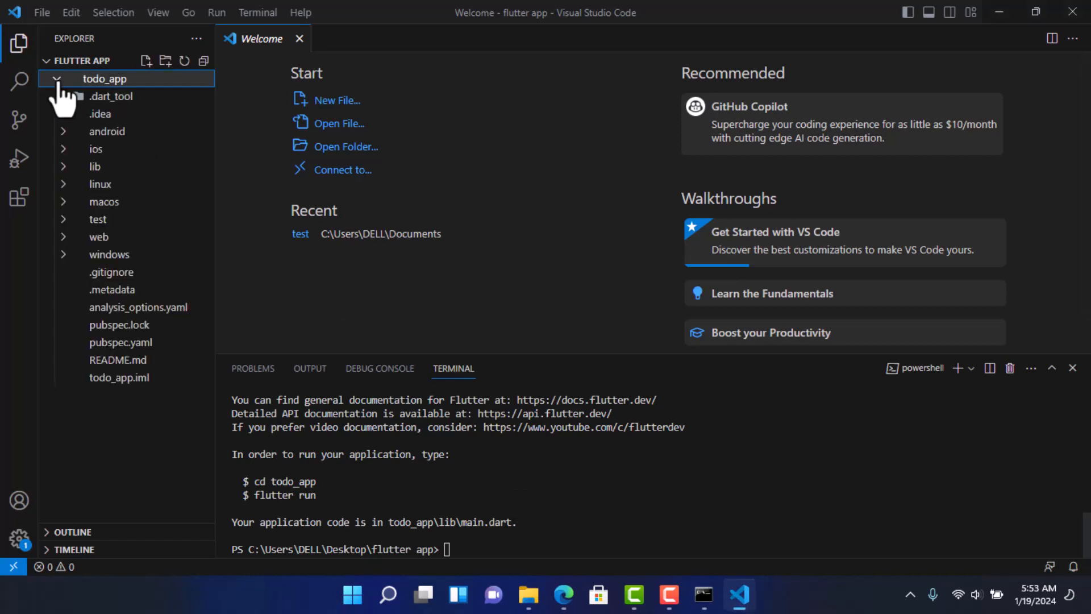
pyautogui.click(67, 168)
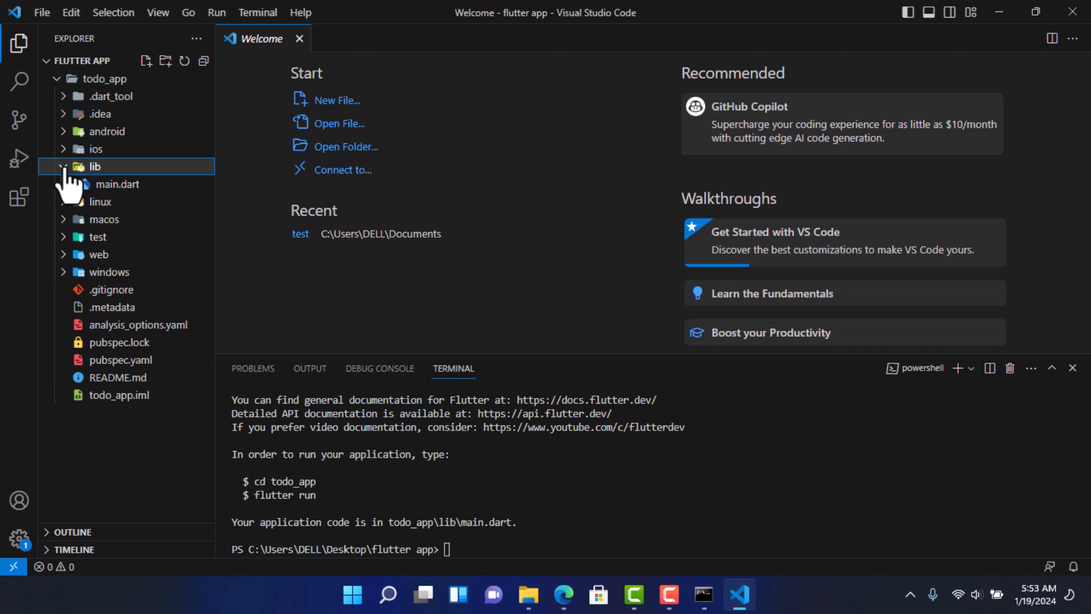
pyautogui.click(118, 186)
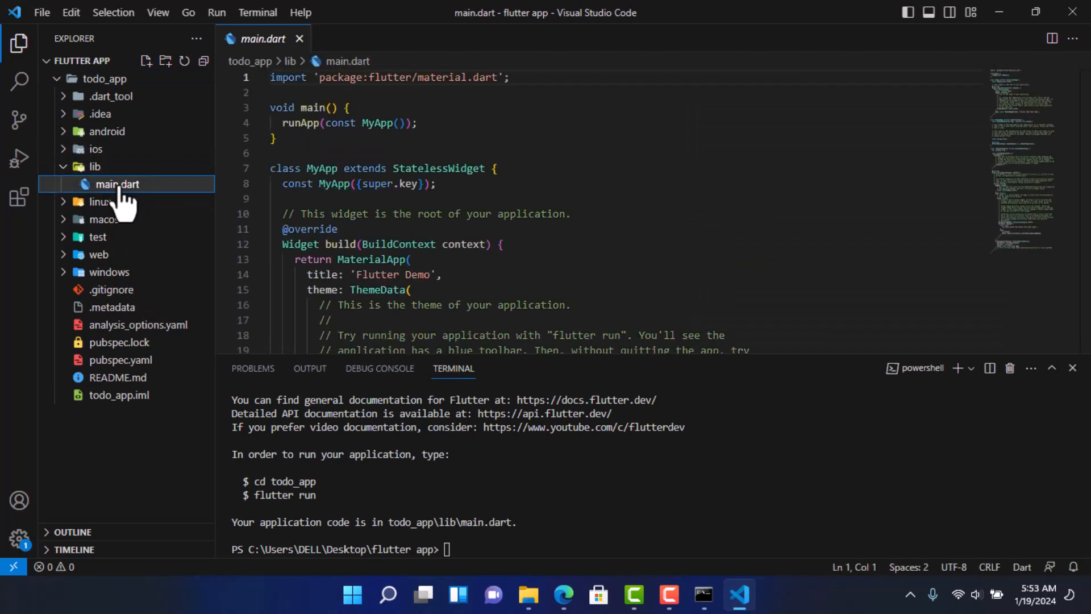